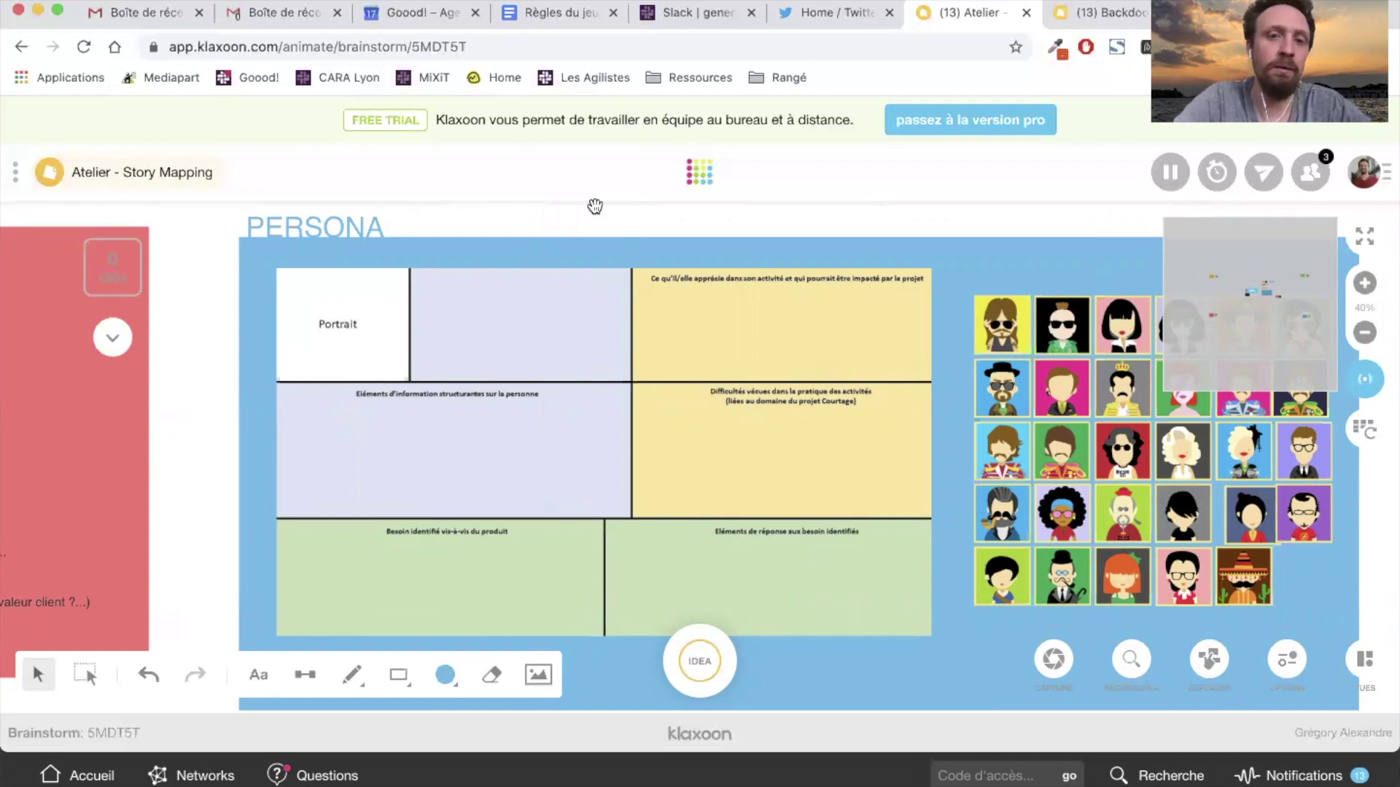
Inspect the colour options of the PERSONA section's blue background and clear the selection.
click(582, 257)
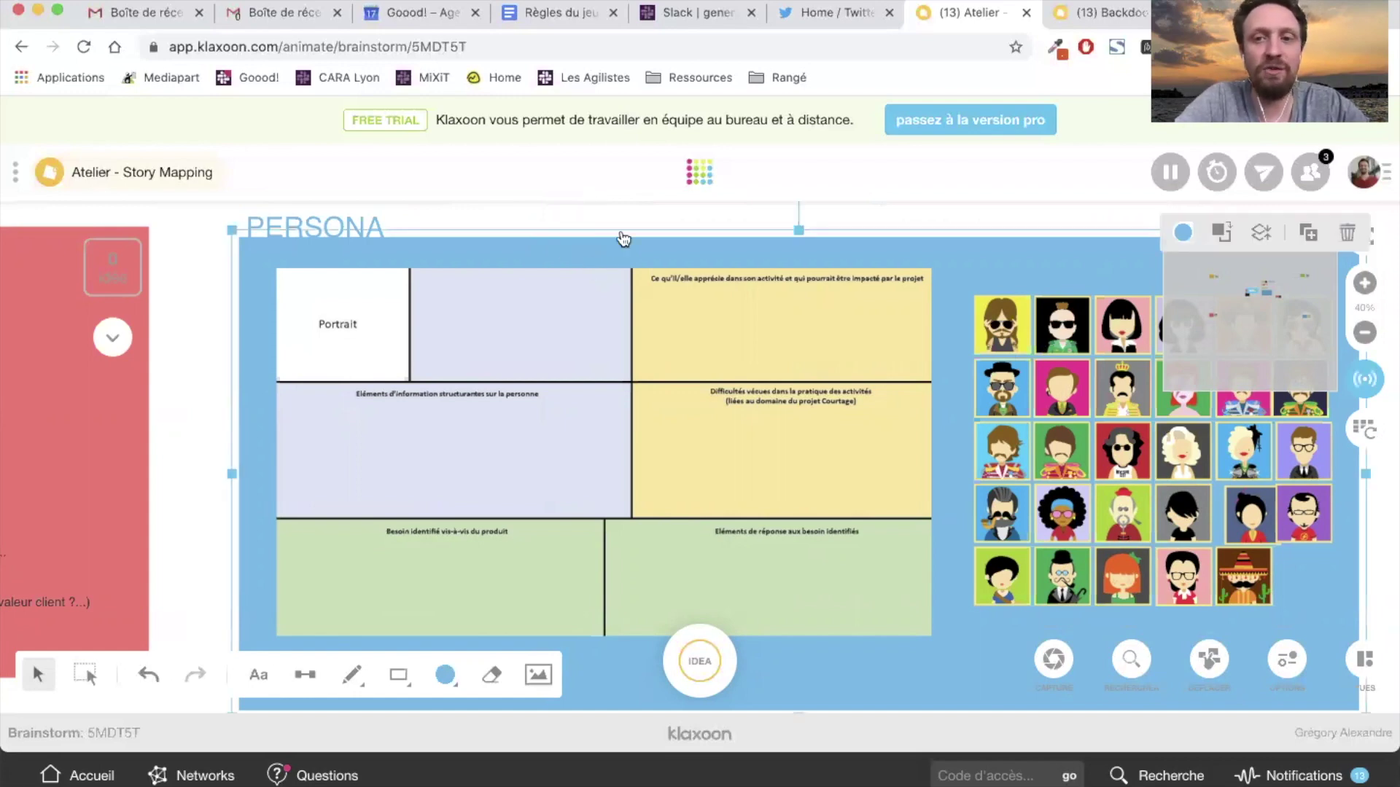
click(1182, 232)
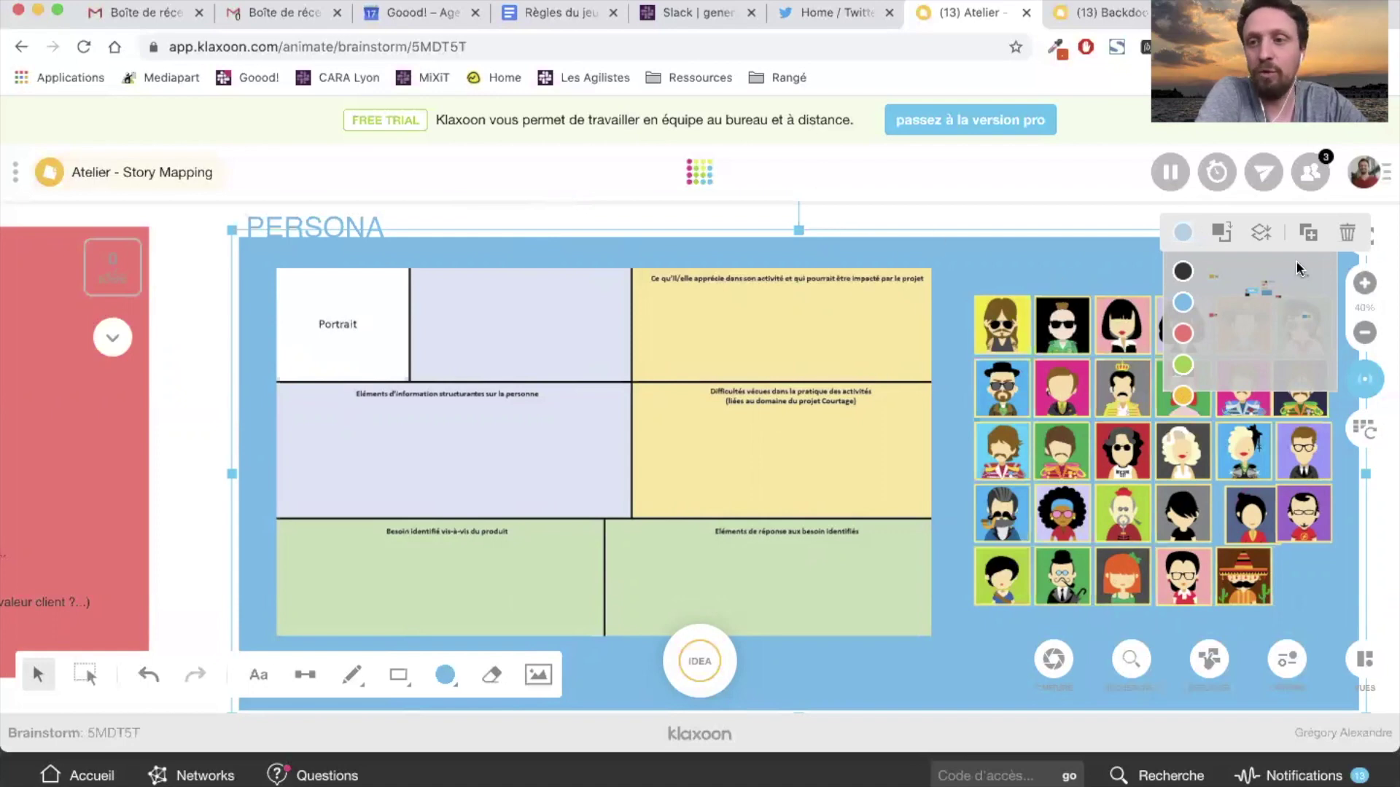
click(744, 335)
click(993, 257)
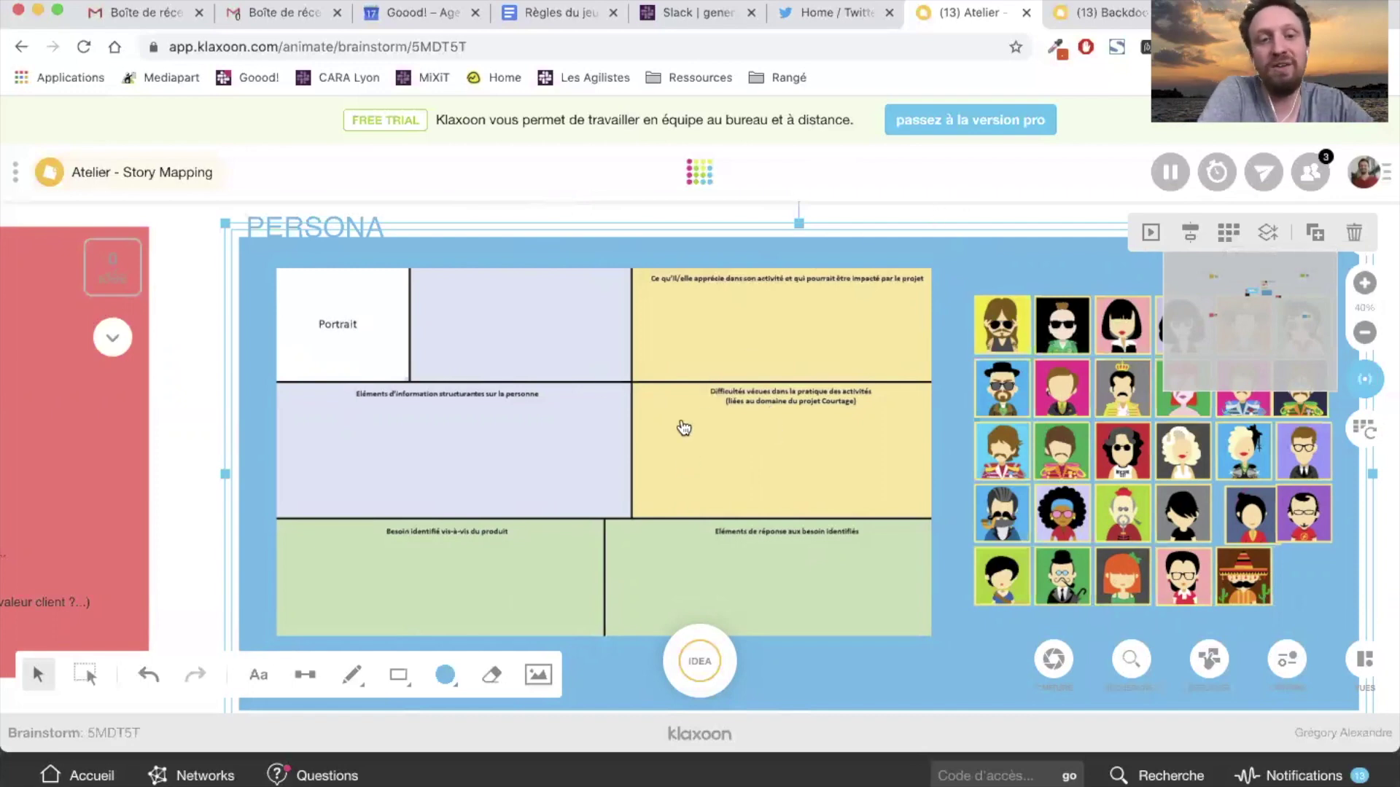
click(206, 323)
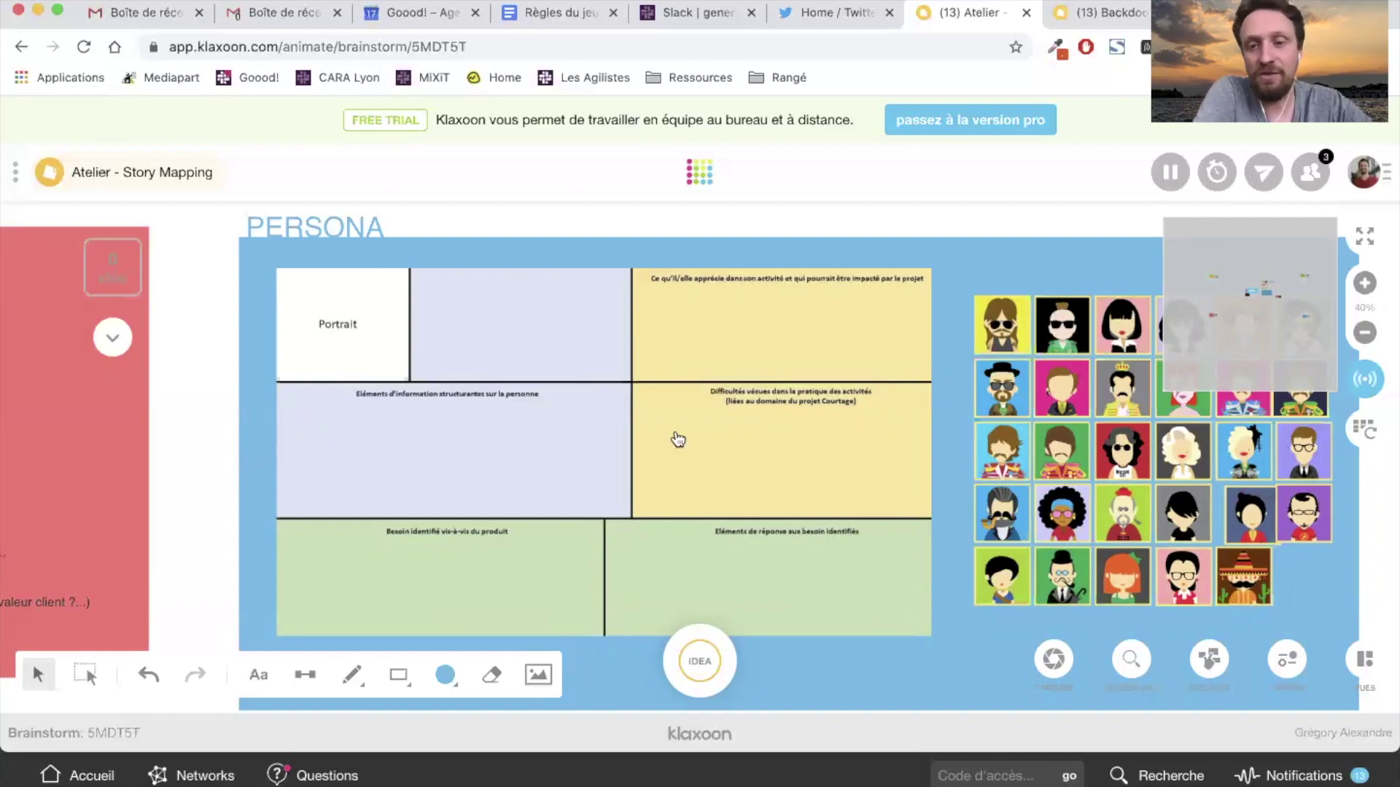
Try duplicating the persona template grid and shifting the copy across the section, and undo the duplication.
click(619, 389)
mouse_move(655, 414)
mouse_down()
mouse_move(650, 403)
mouse_move(658, 416)
mouse_up()
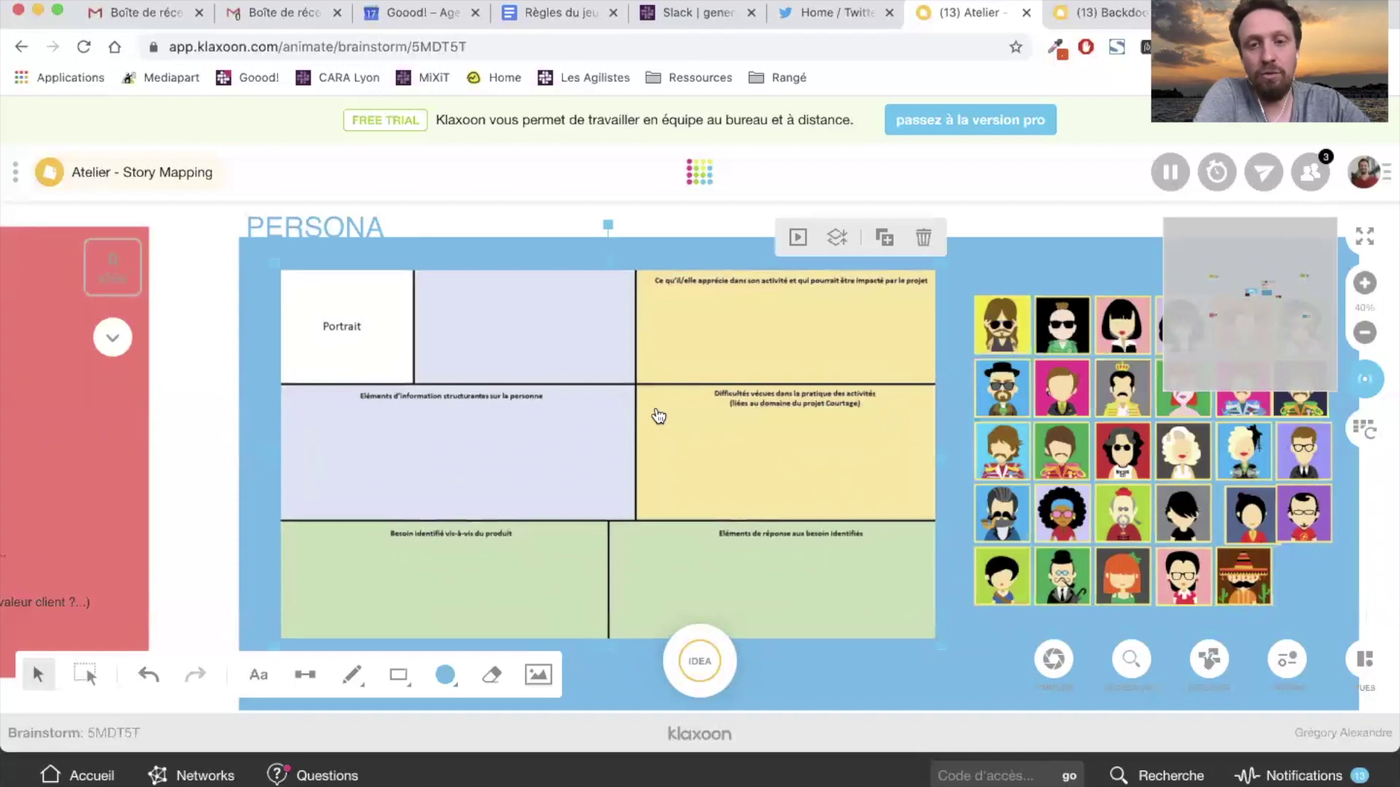
key(ctrl+d)
drag(658, 416, 627, 494)
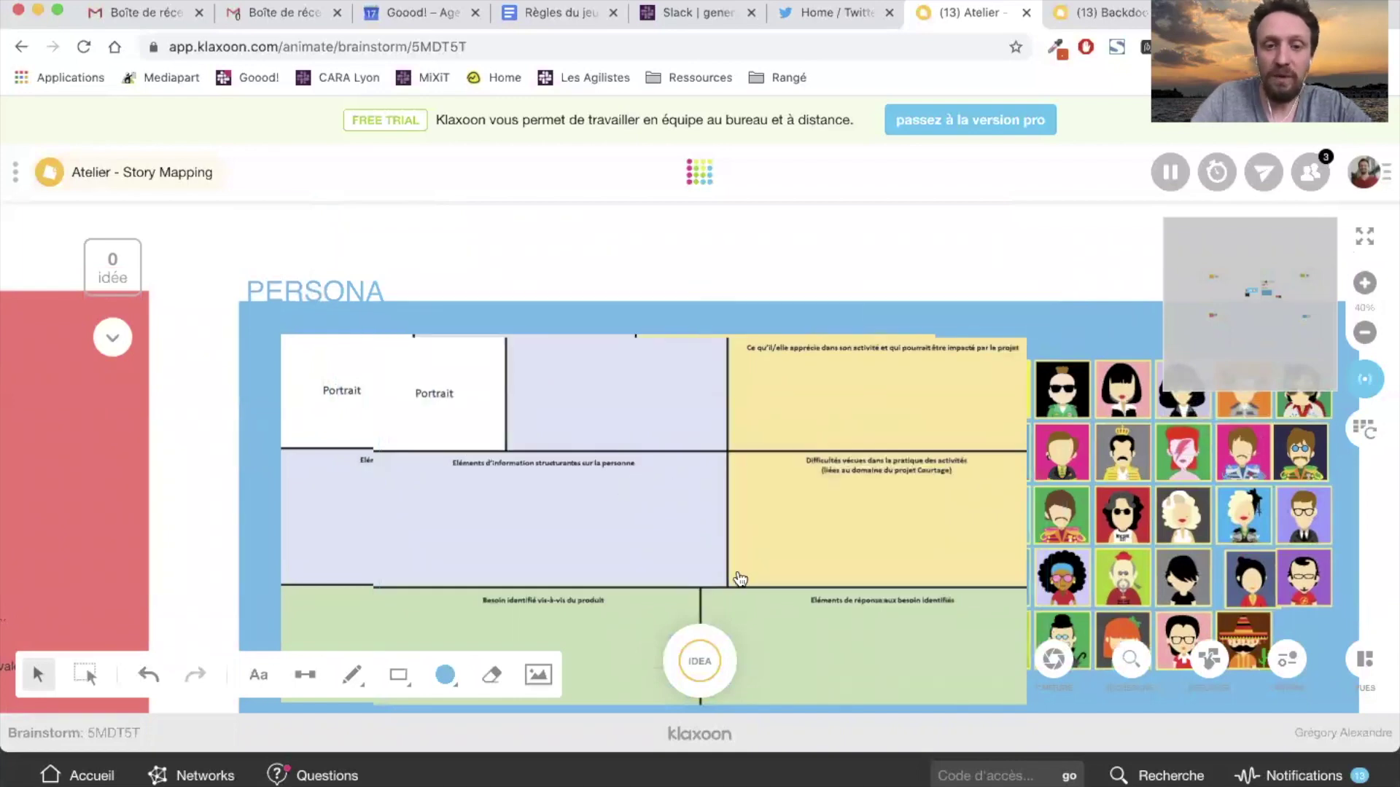
key(ctrl+z)
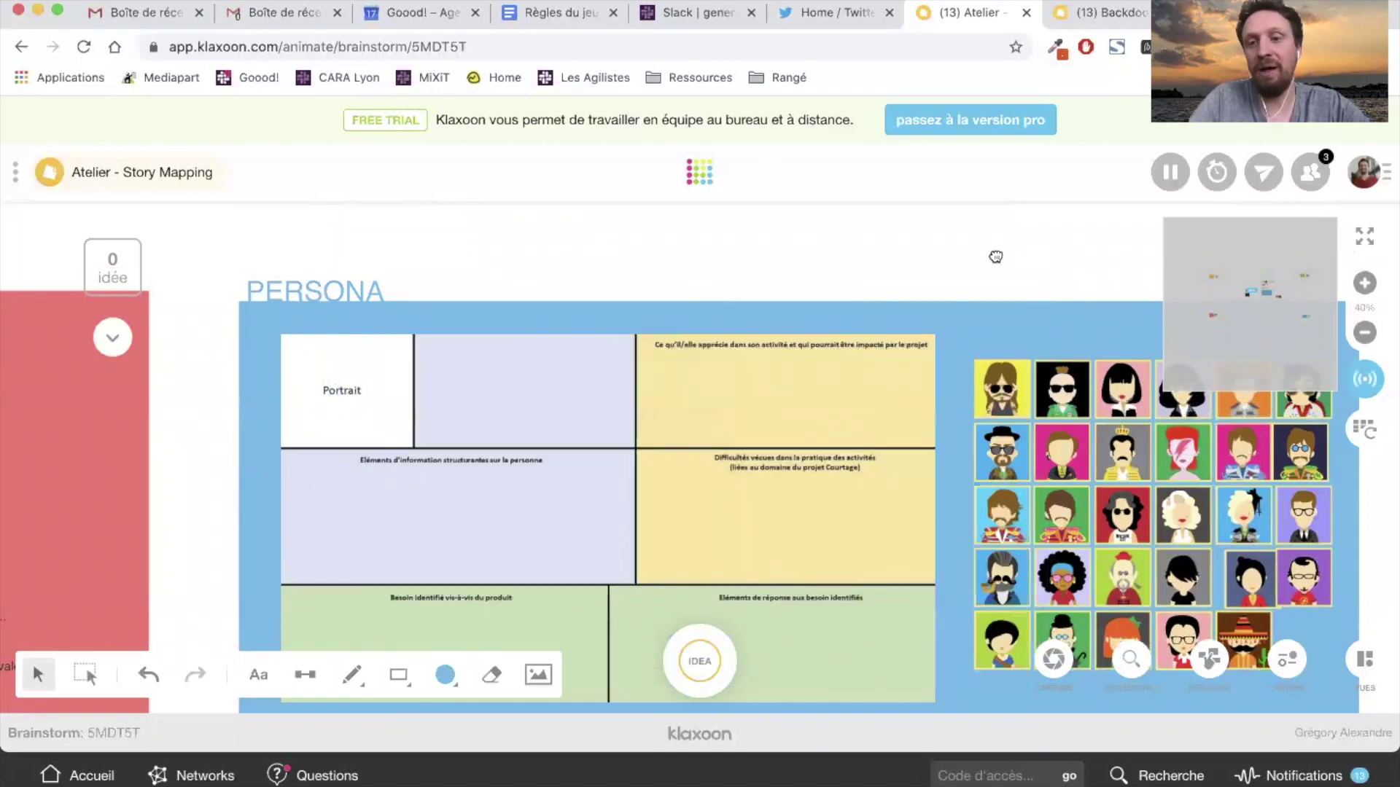
Sketch a small freehand character with a round head and body in the empty area beside the persona avatars.
drag(996, 256, 790, 237)
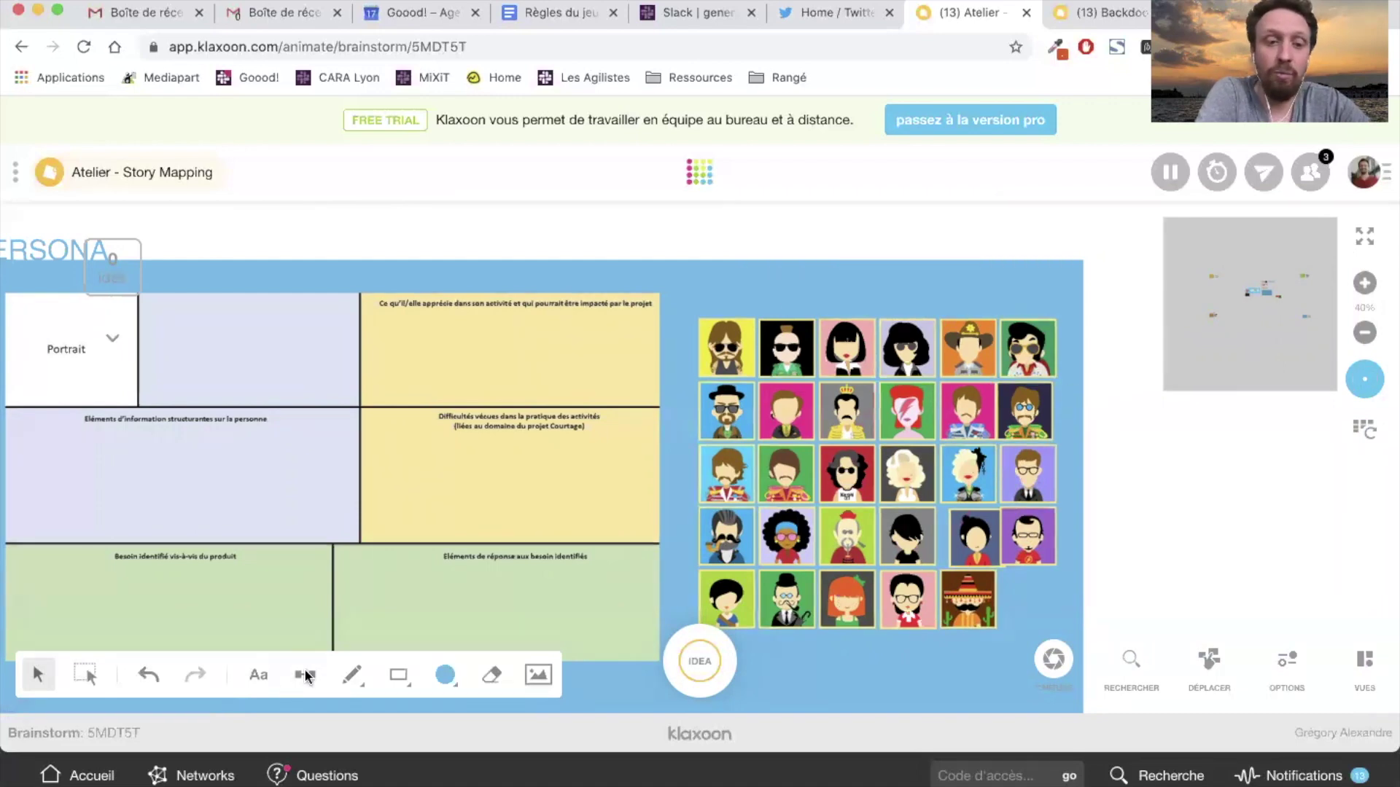
click(352, 674)
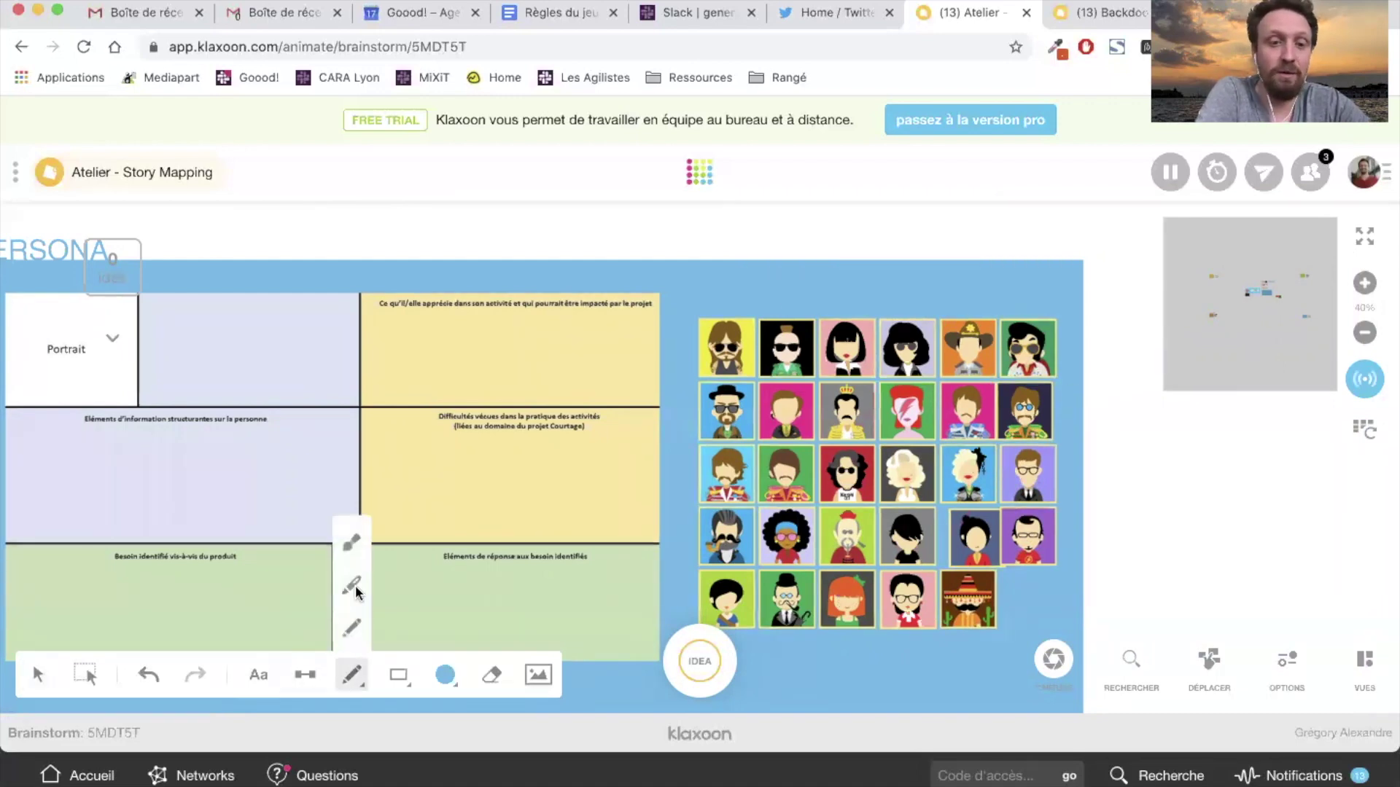
click(351, 627)
mouse_move(1167, 523)
mouse_down()
mouse_move(1292, 532)
mouse_move(1208, 551)
mouse_move(1232, 594)
mouse_move(1209, 559)
mouse_move(1255, 561)
mouse_move(1195, 591)
mouse_move(1226, 616)
mouse_move(1232, 605)
mouse_move(1235, 623)
mouse_up()
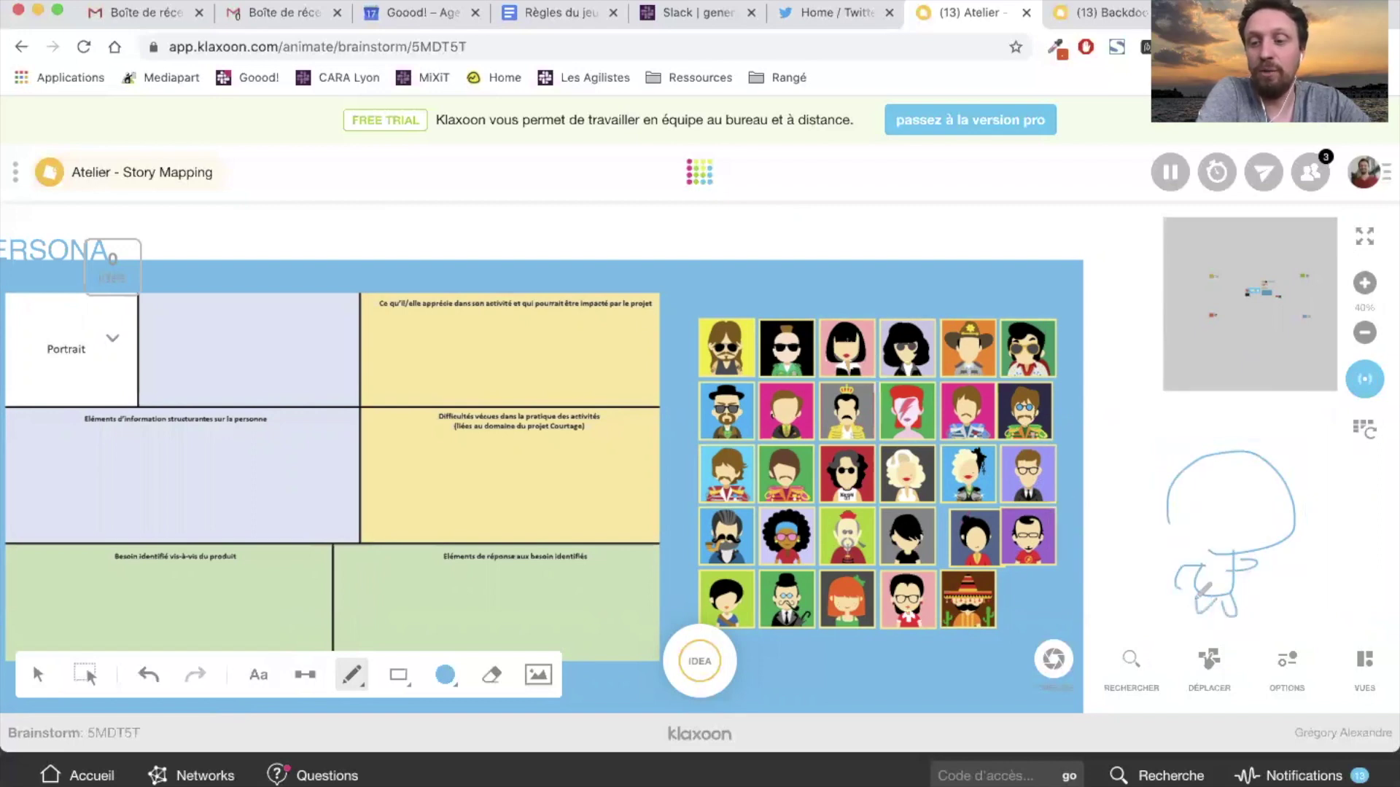
drag(1257, 518, 1204, 519)
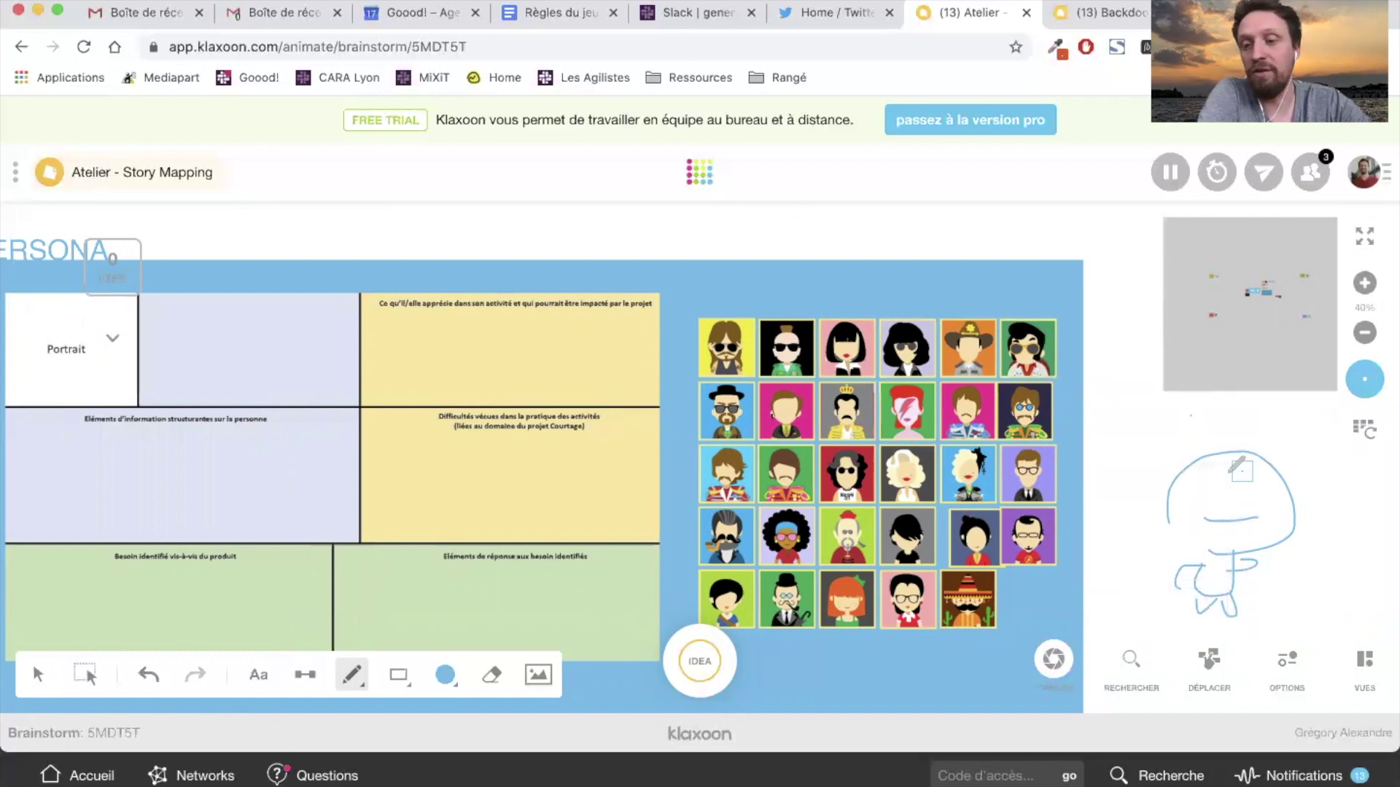
Delete every stroke of the freehand character beside the persona avatars, including the stray marks.
click(38, 674)
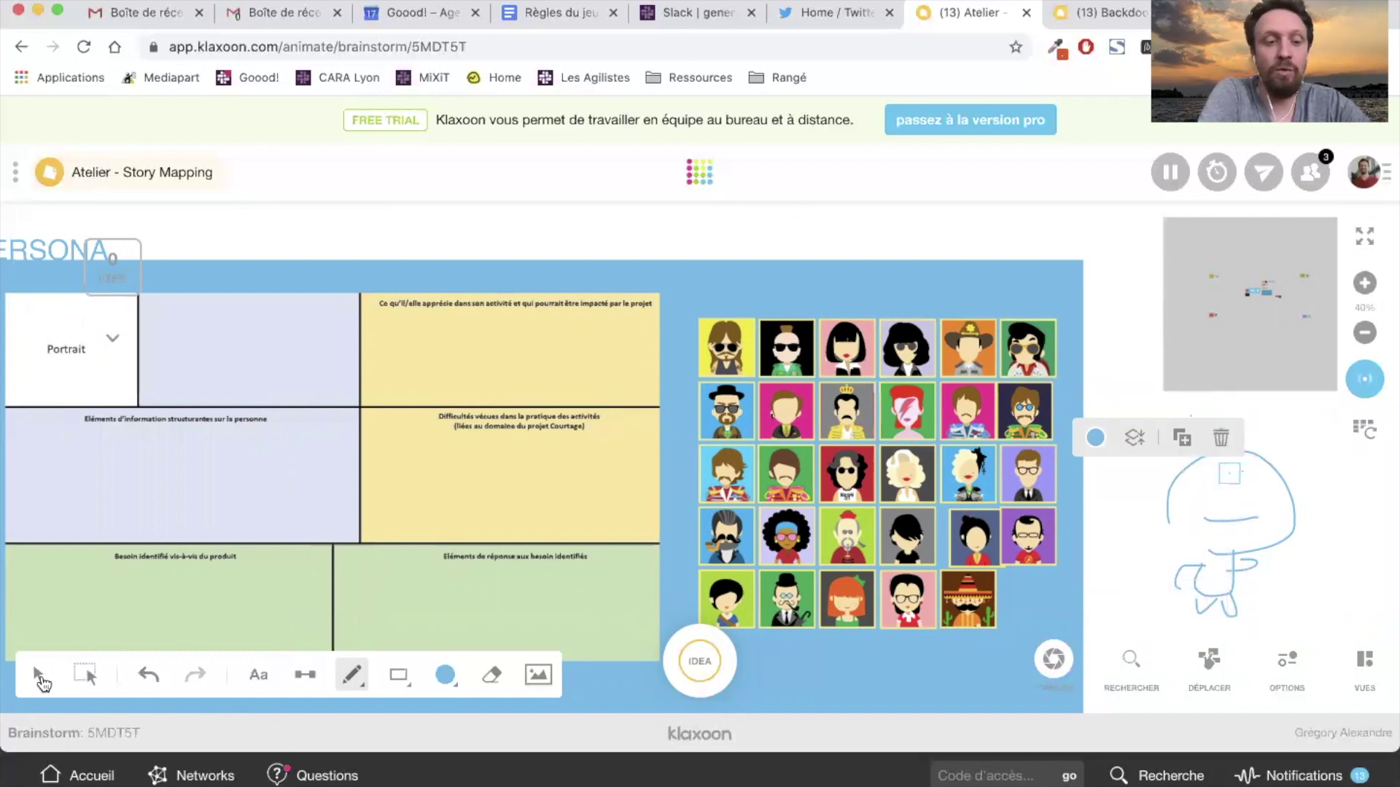
click(85, 674)
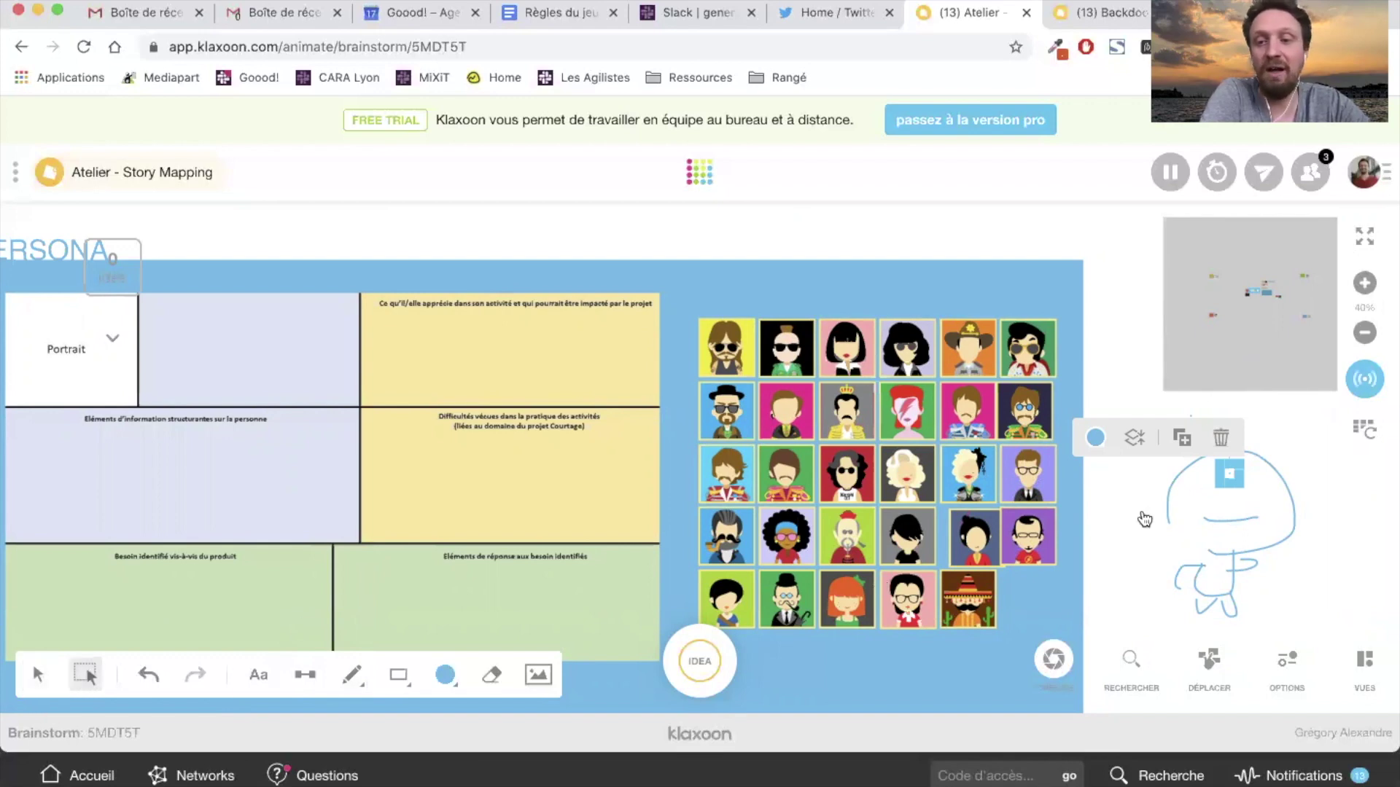
drag(1312, 410, 1120, 623)
key(Delete)
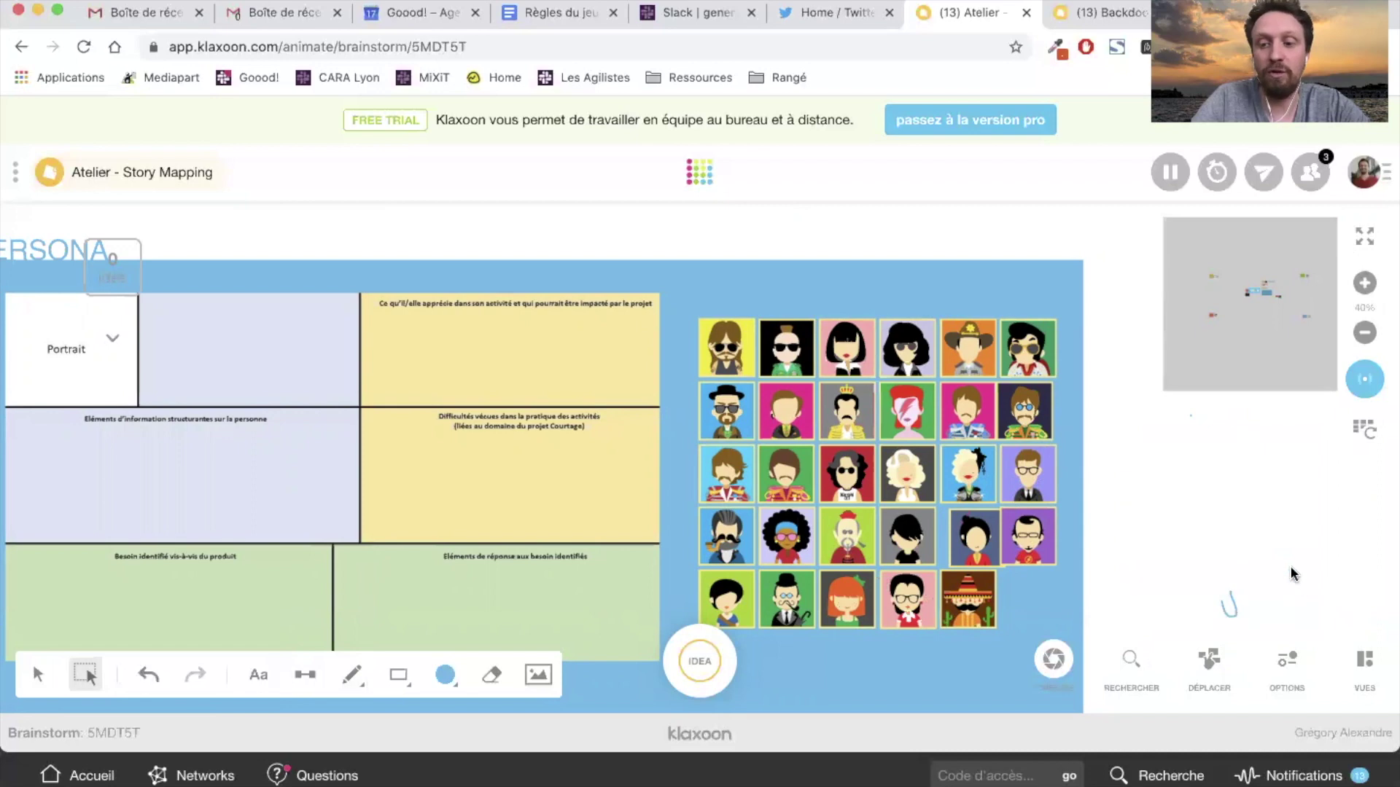
drag(1253, 638, 1199, 529)
key(Delete)
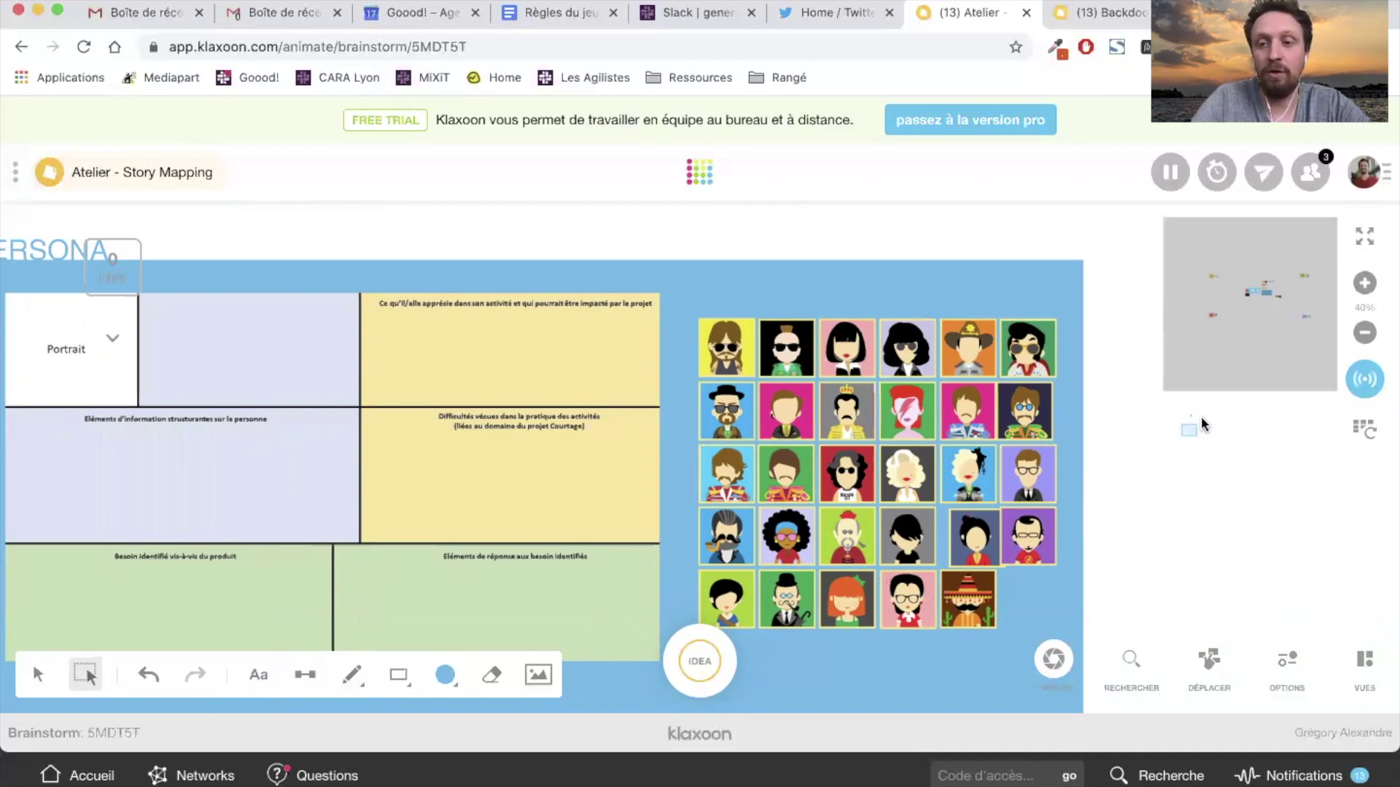
drag(1238, 444, 1129, 395)
key(Delete)
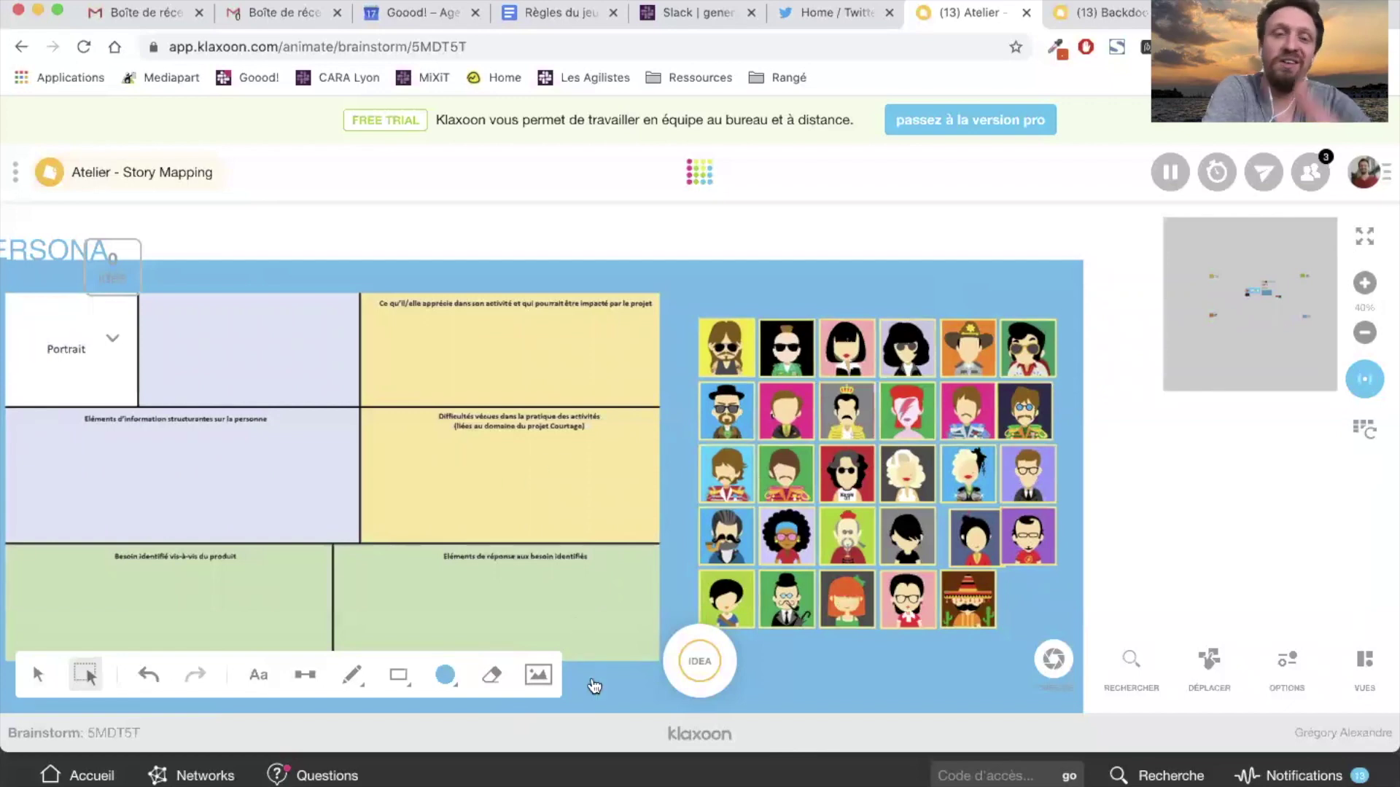
click(538, 676)
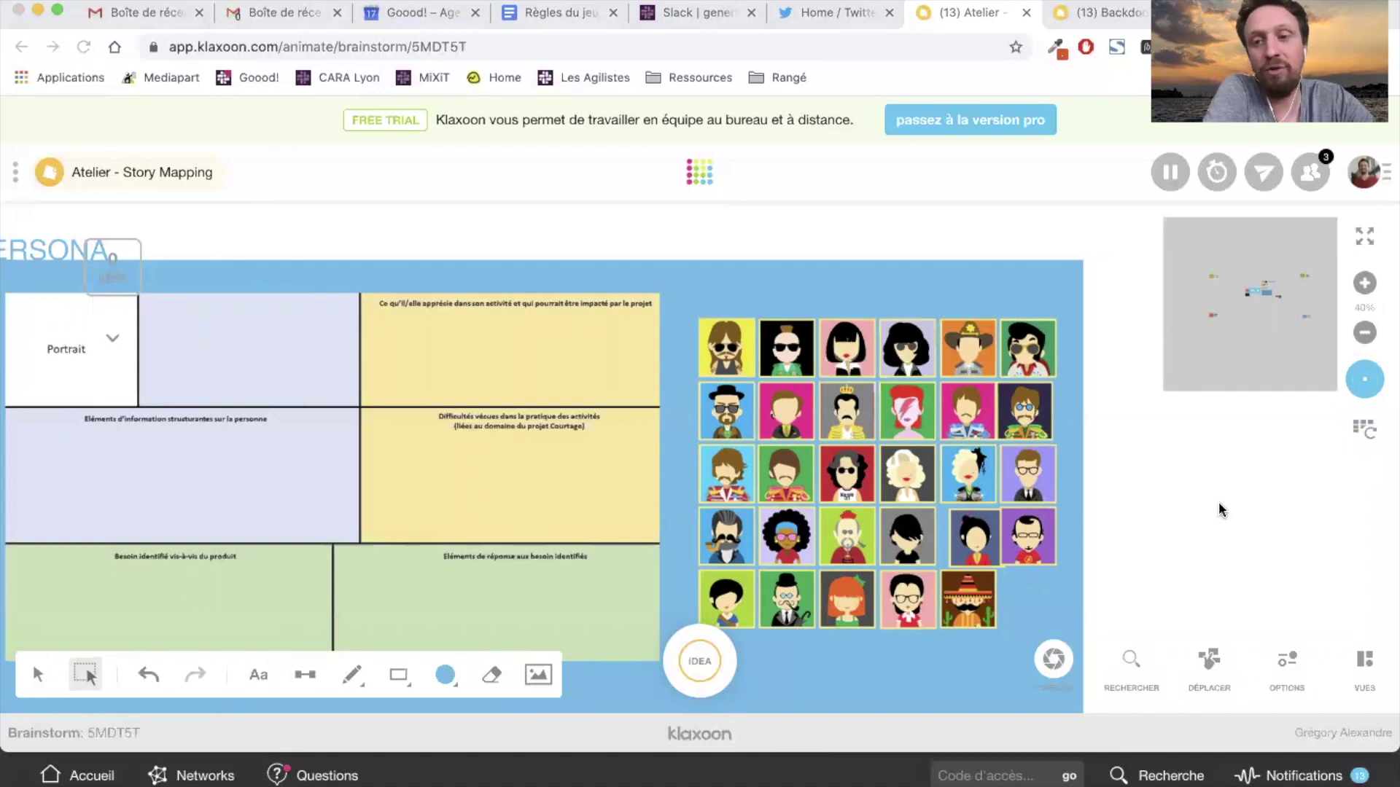
click(1168, 511)
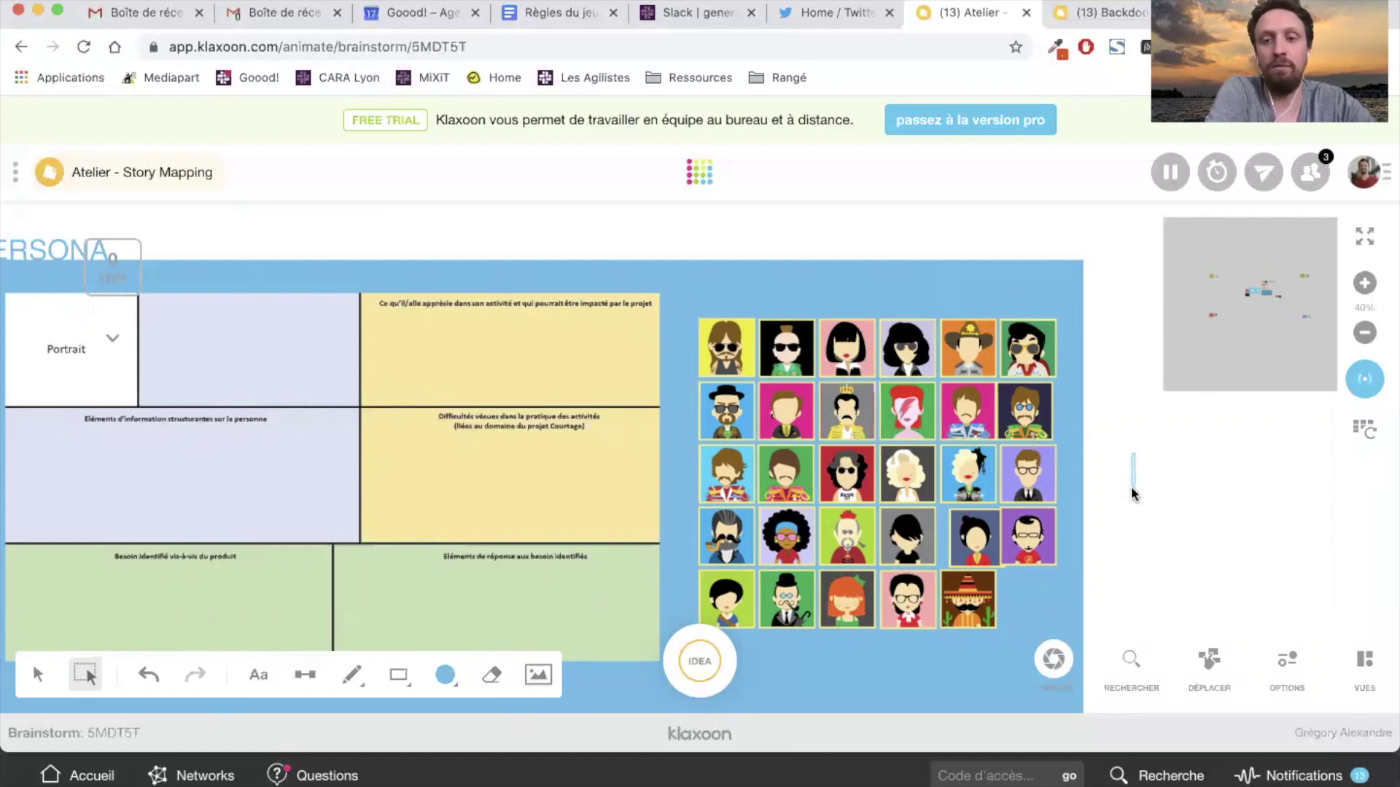
click(38, 674)
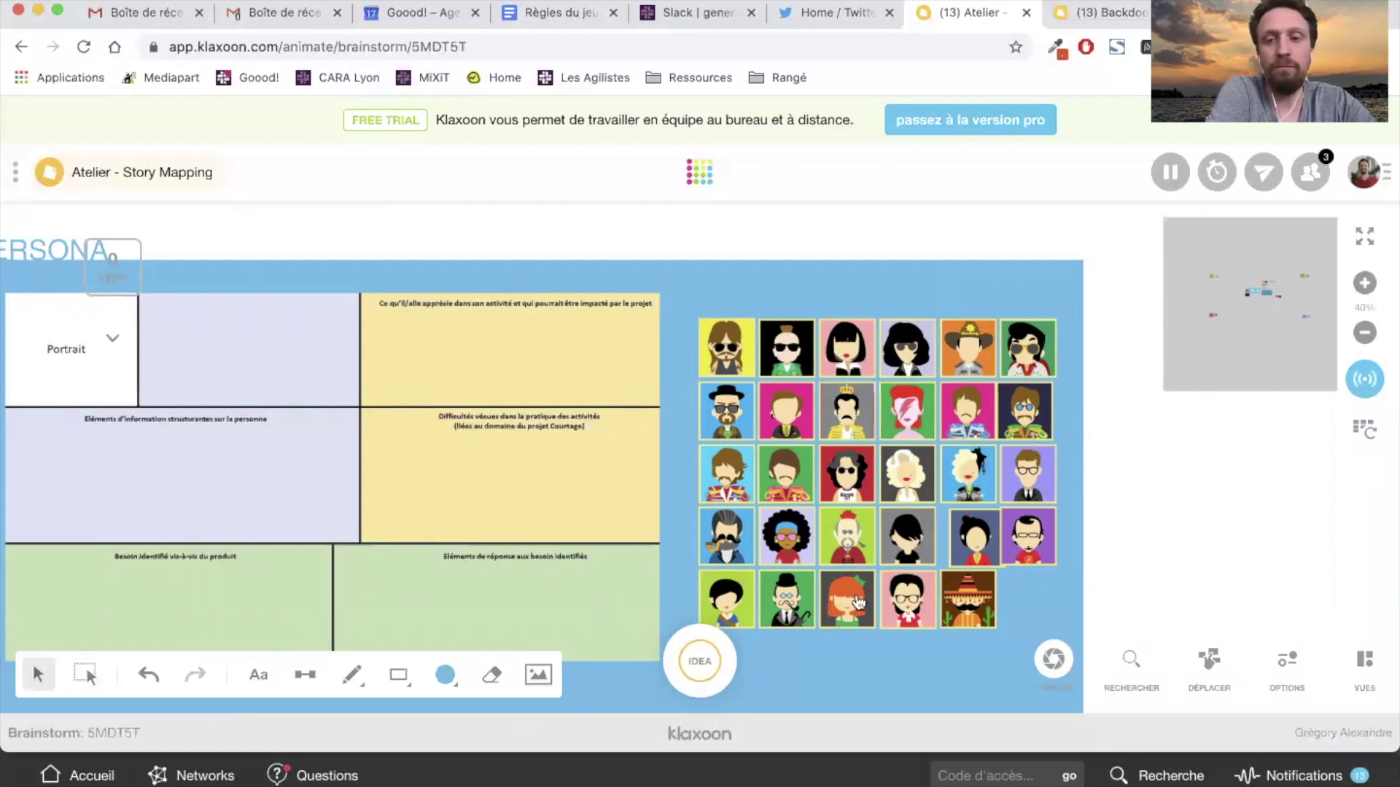
Examine the Claude François morning routine notes in the RACONTE MOI TA MATINÉE section, from "Je me lève" to "Sans bruit je quitte la maison".
drag(1178, 490, 1272, 459)
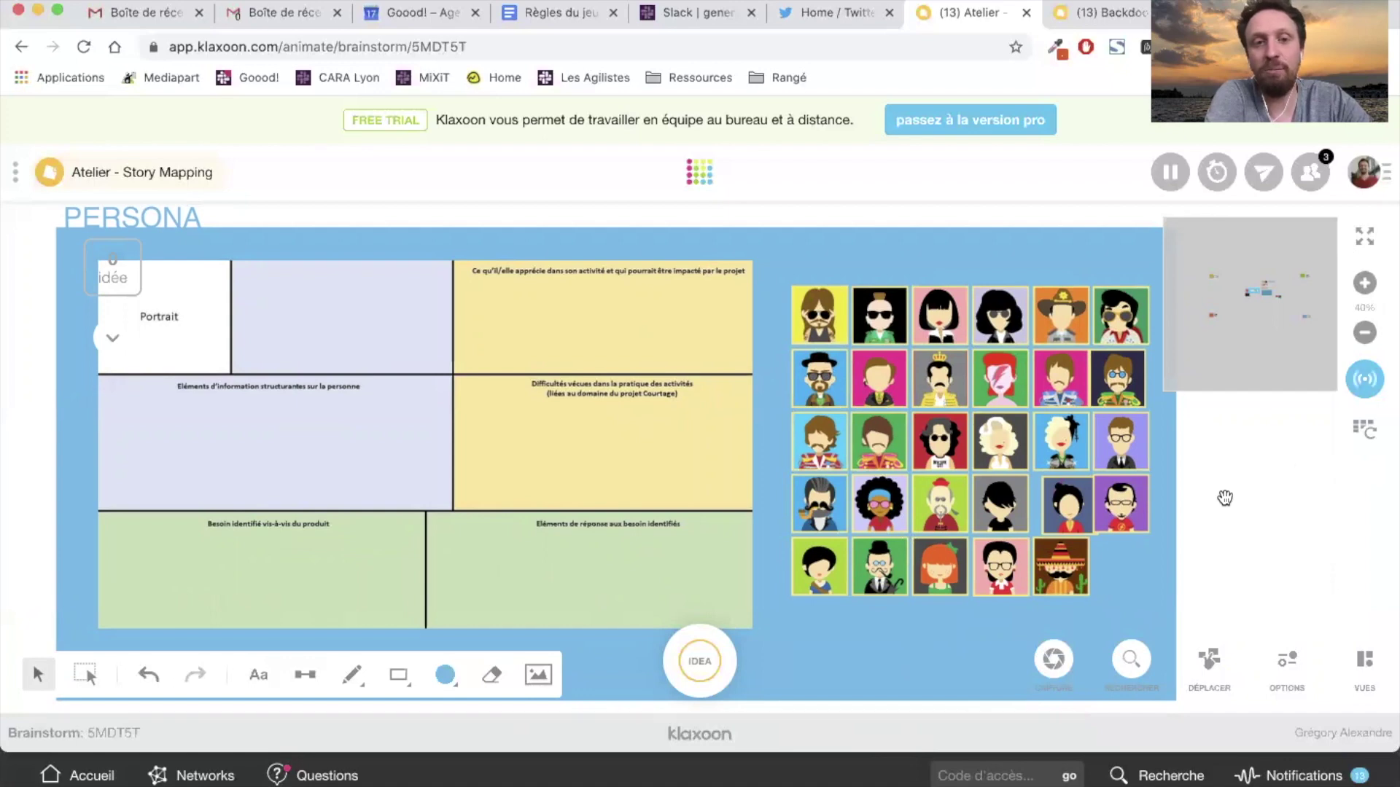
scroll(1225, 498, down, 5)
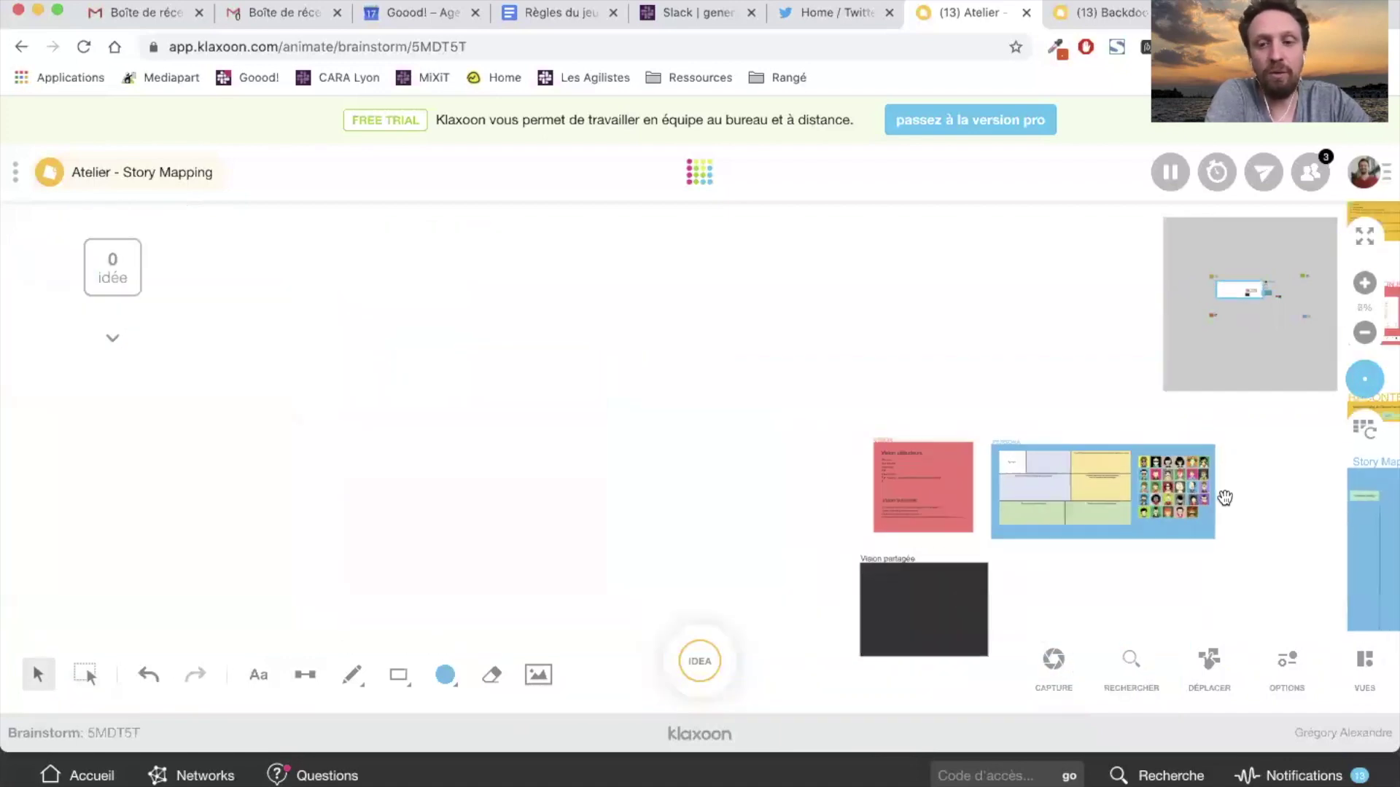
drag(1274, 492, 447, 468)
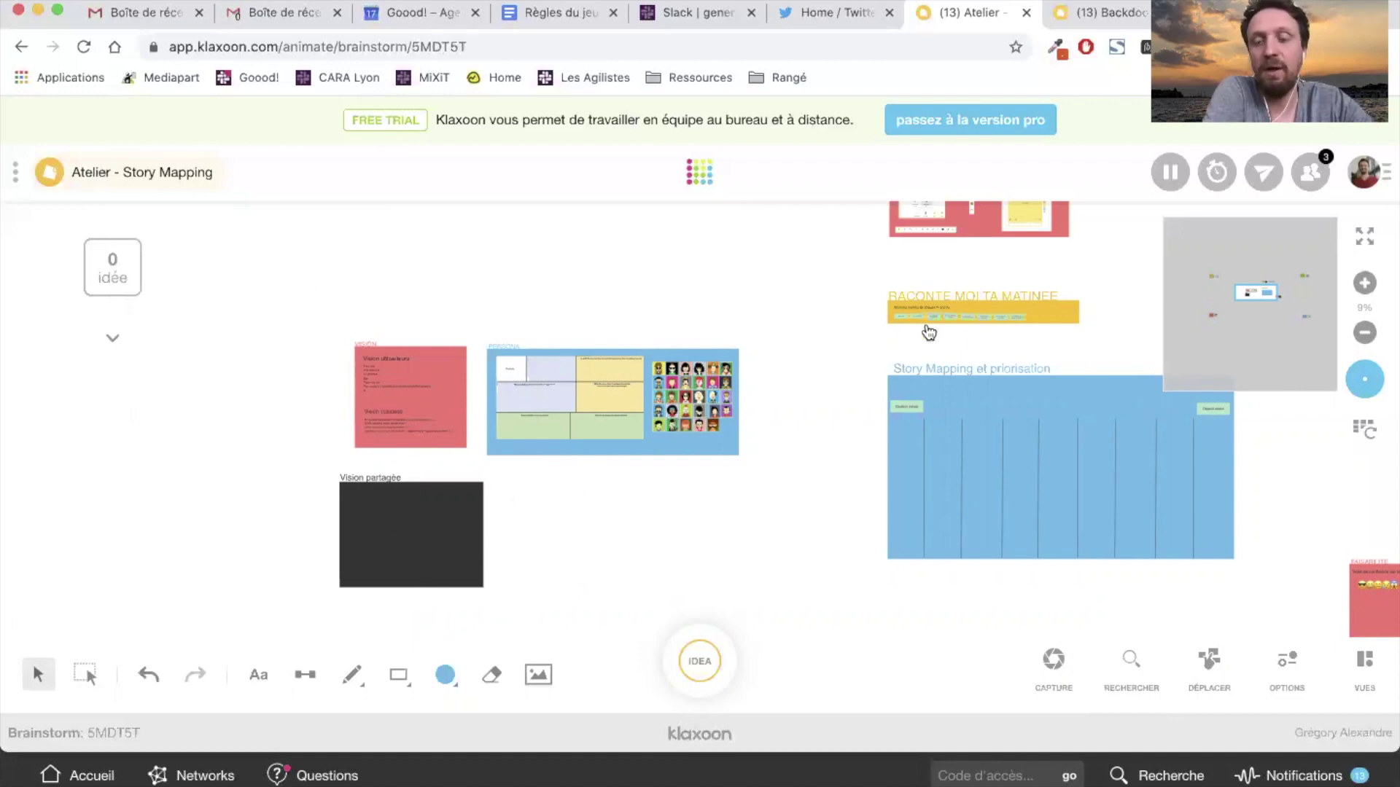
drag(800, 326, 570, 341)
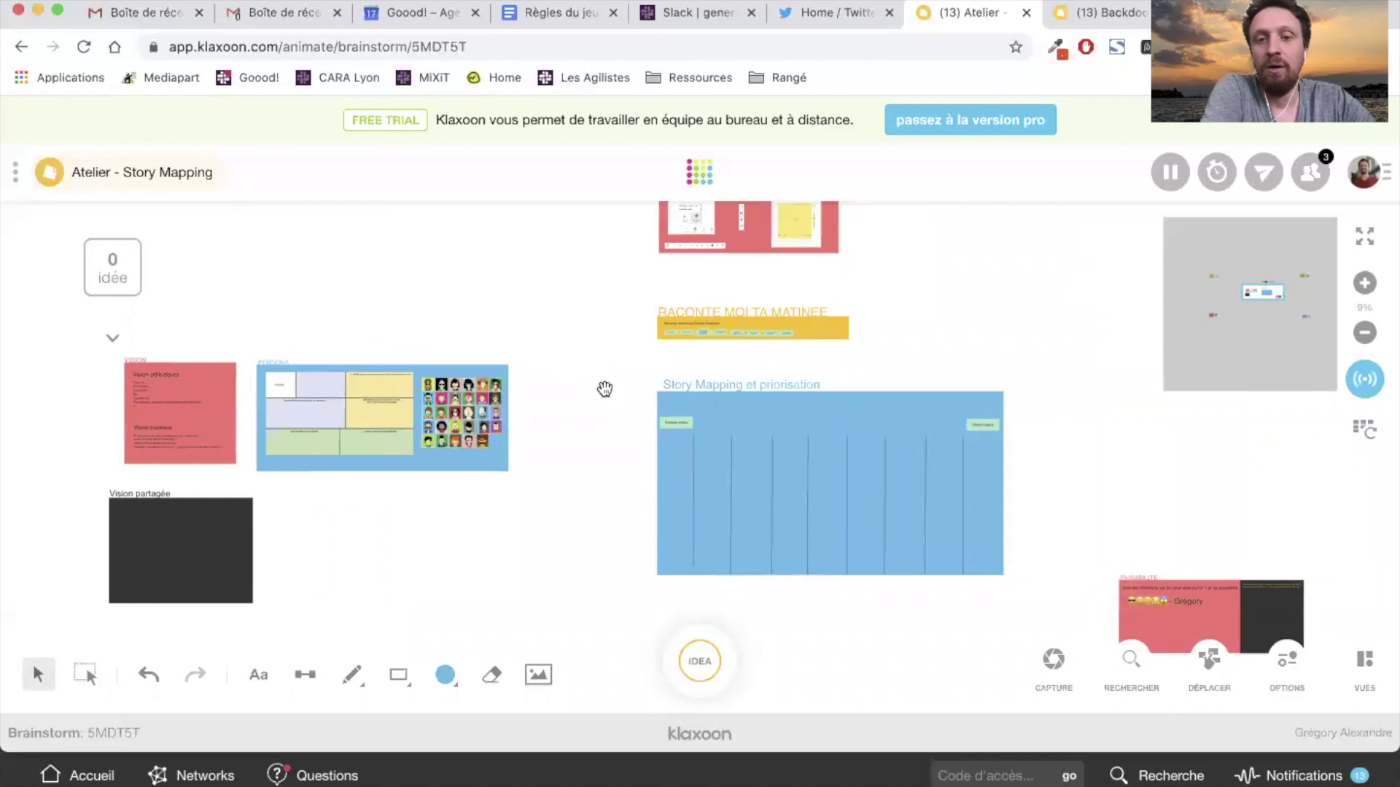
double_click(822, 334)
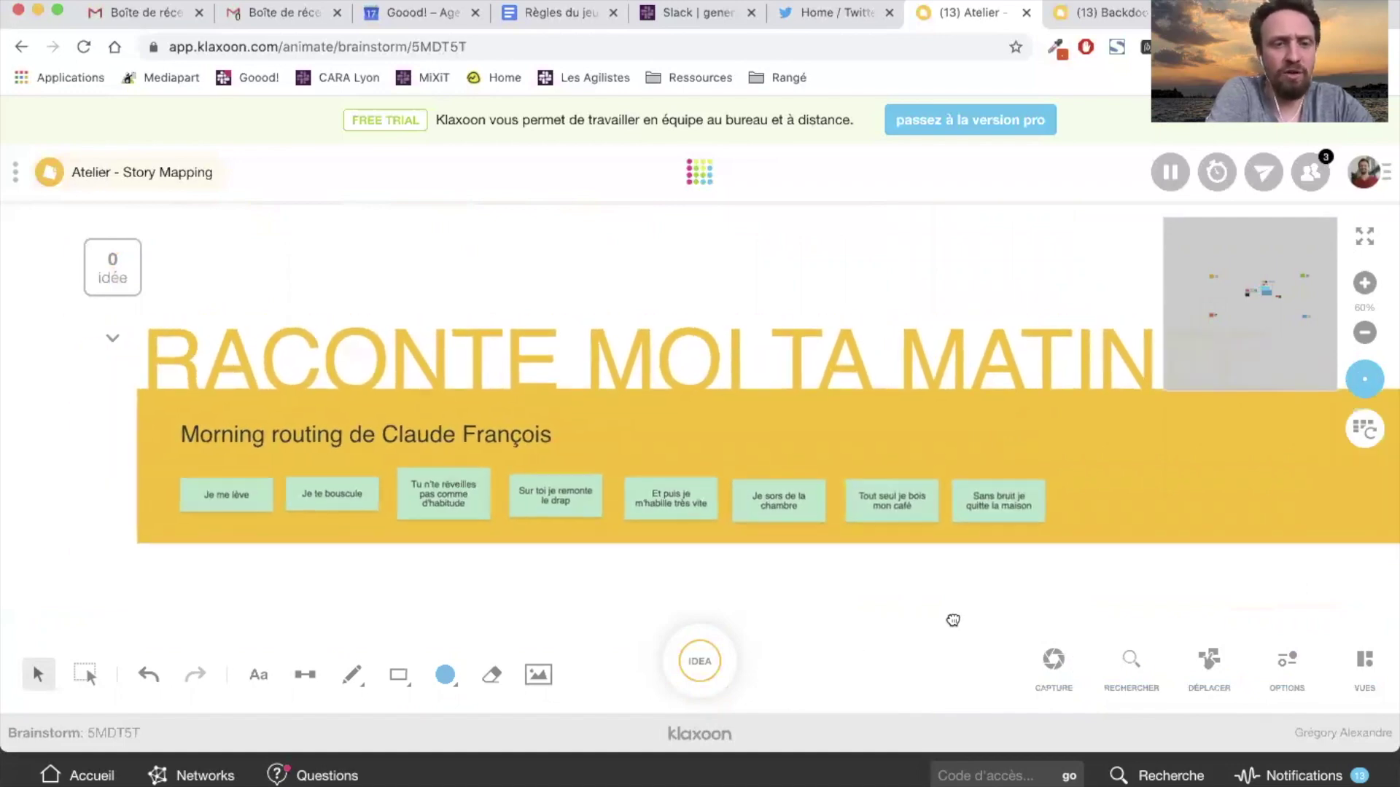
click(306, 415)
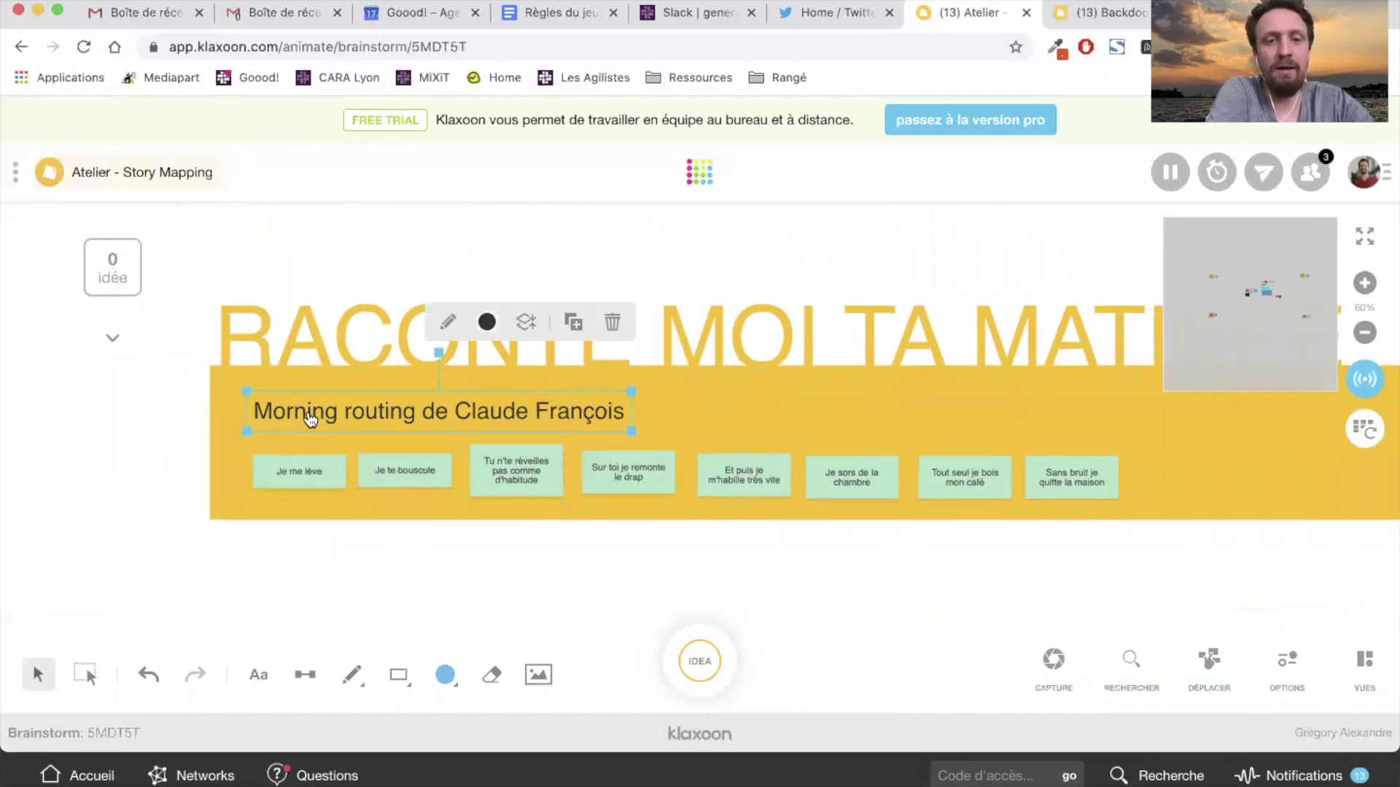
click(305, 467)
click(428, 475)
click(531, 478)
click(628, 475)
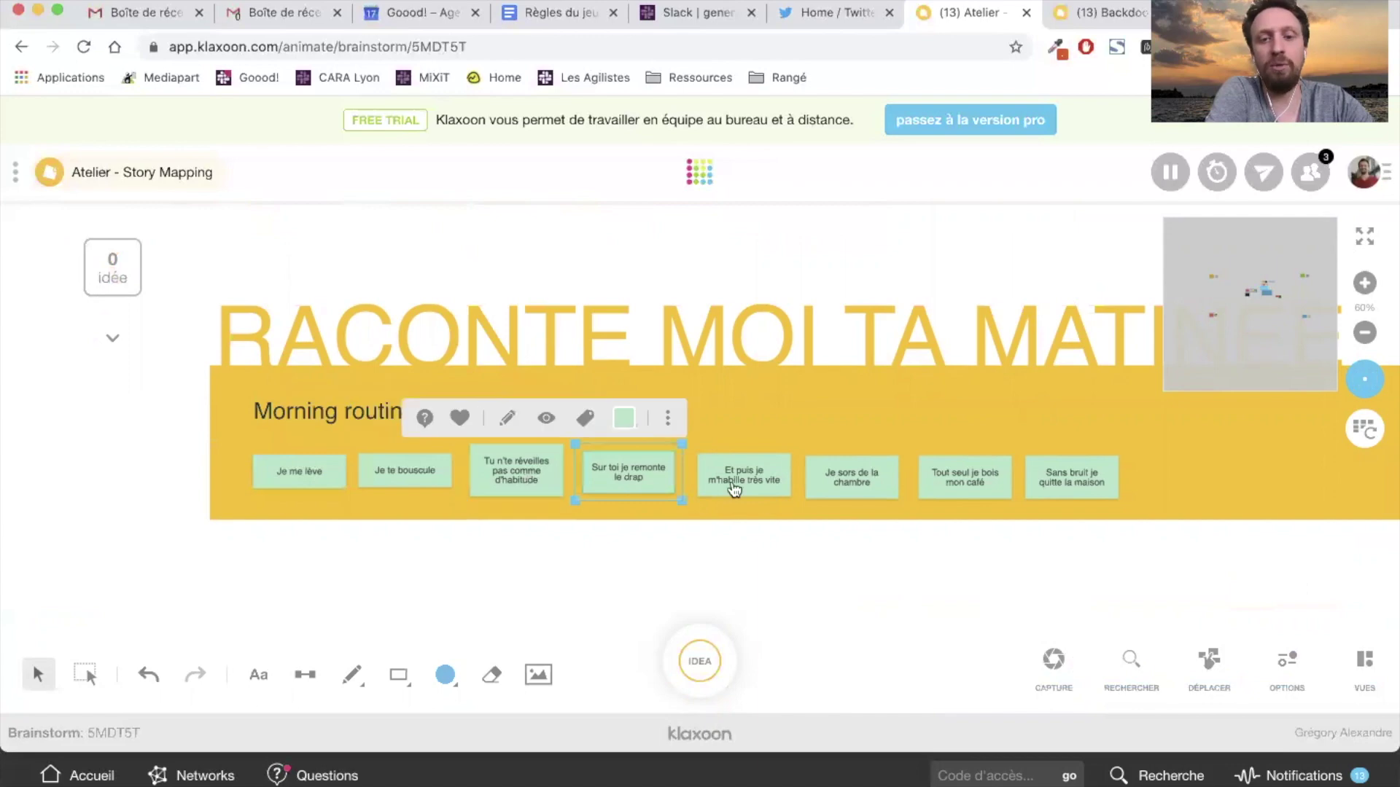
click(736, 487)
click(863, 490)
click(973, 474)
click(1064, 489)
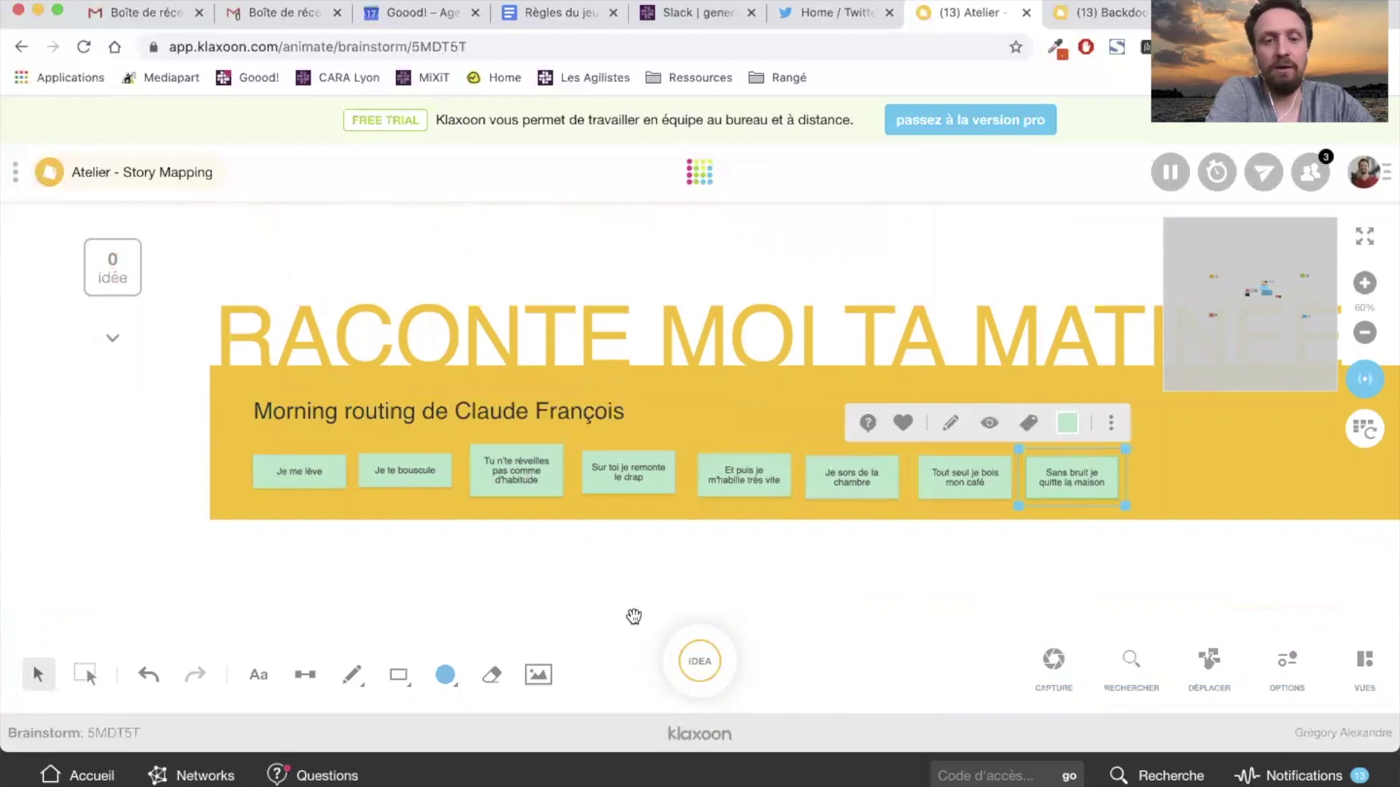
click(574, 595)
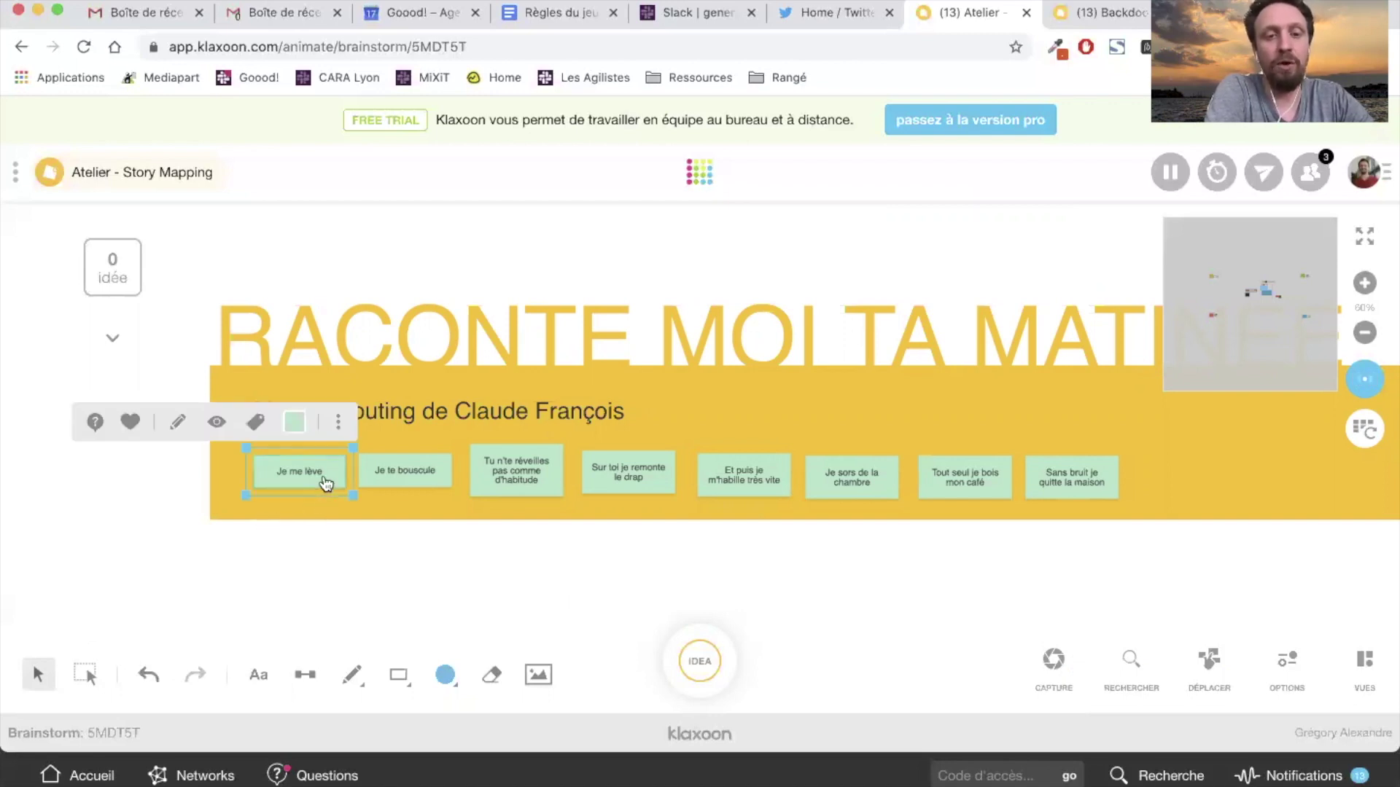
mouse_move(449, 476)
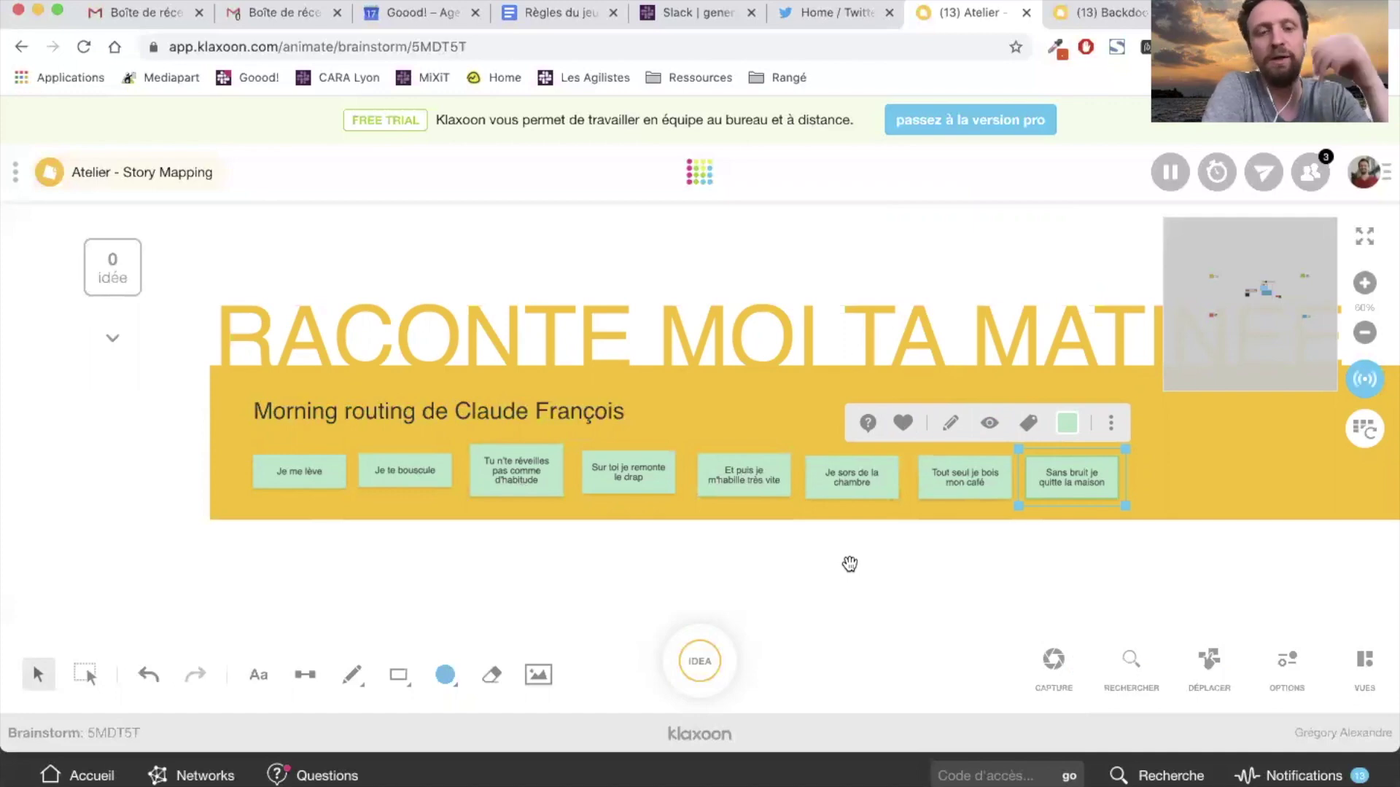
click(955, 575)
Examine the "Story Mapping et priorisation" section with its columns and "Situation initiale" note.
scroll(1082, 348, down, 5)
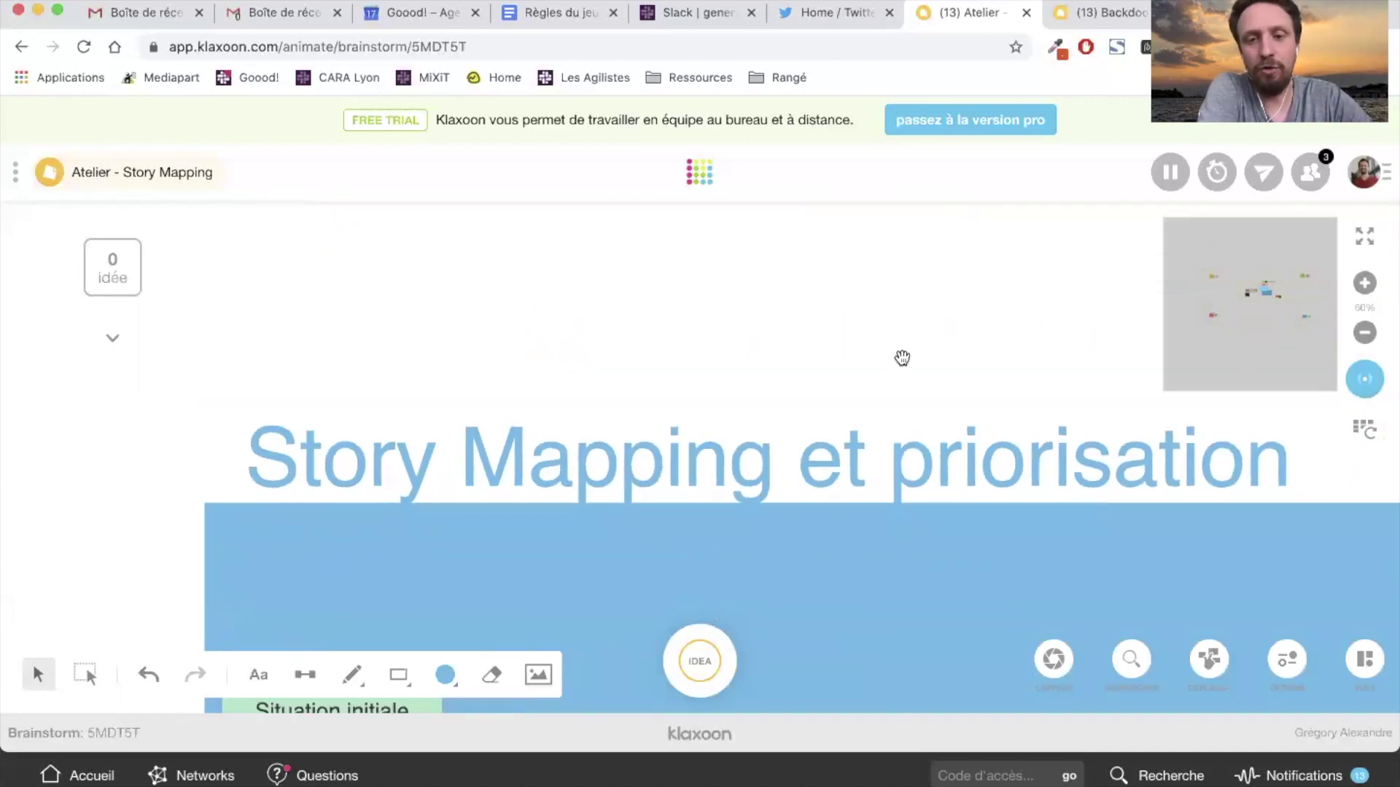
scroll(902, 357, down, 3)
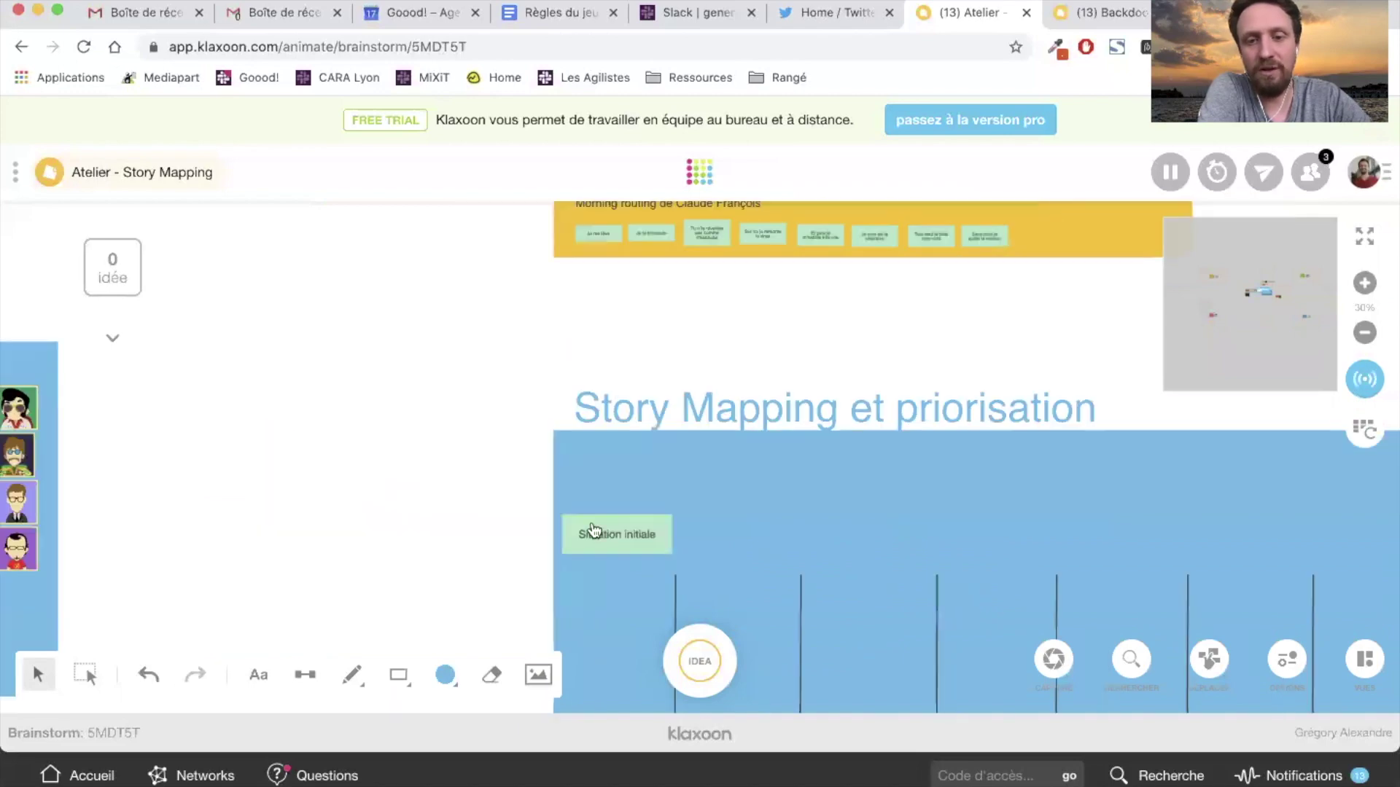
drag(392, 605, 87, 509)
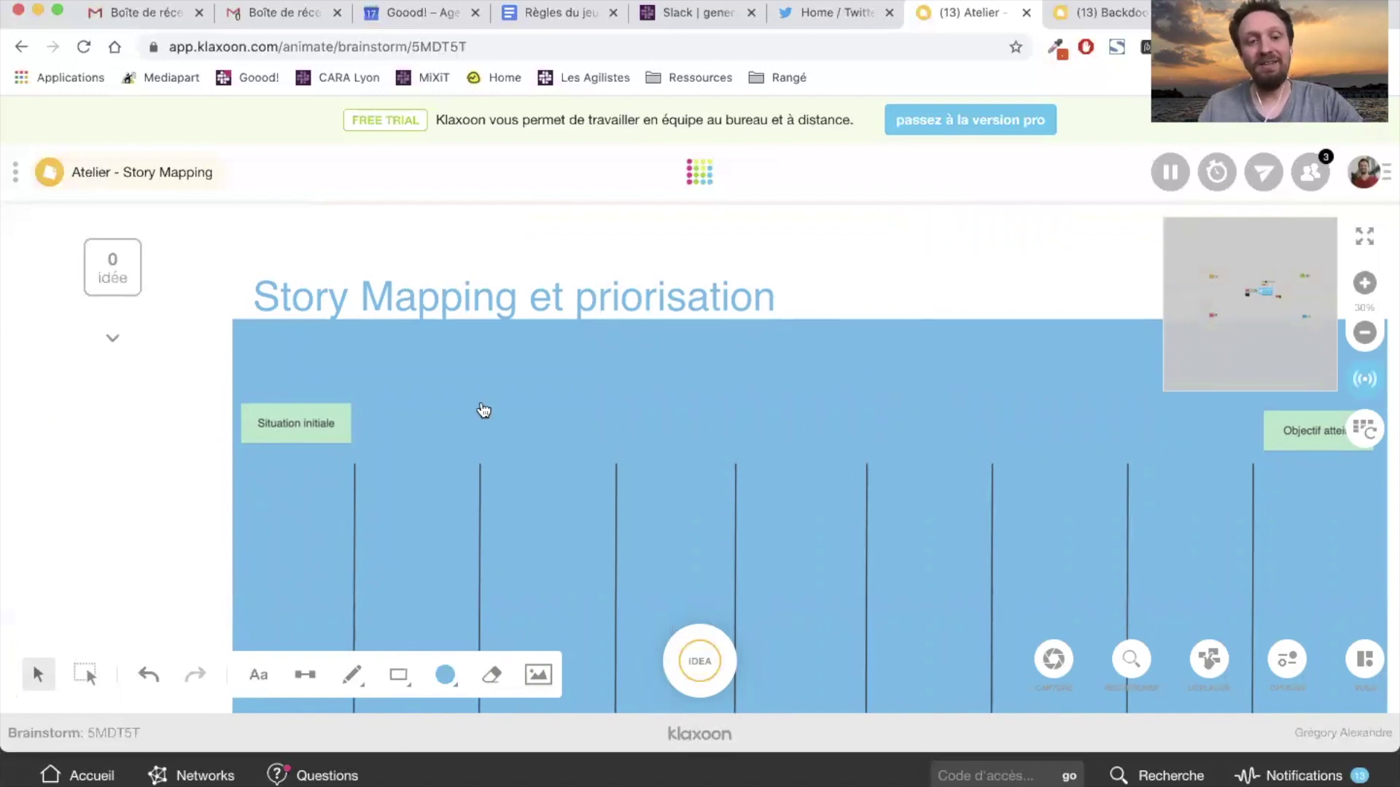
click(311, 452)
click(149, 562)
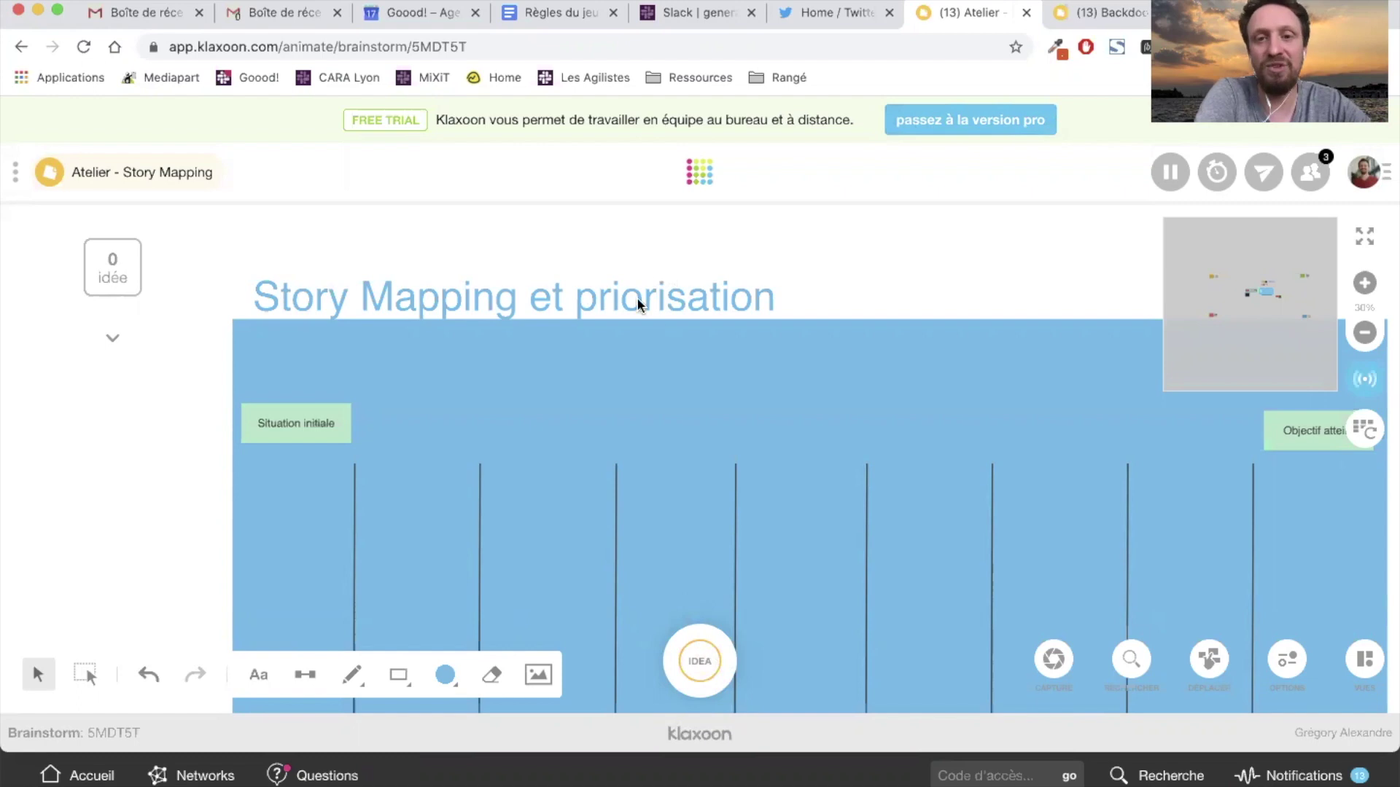
Start a new idea and preview its note in the green, orange, yellow and blue colours.
click(702, 661)
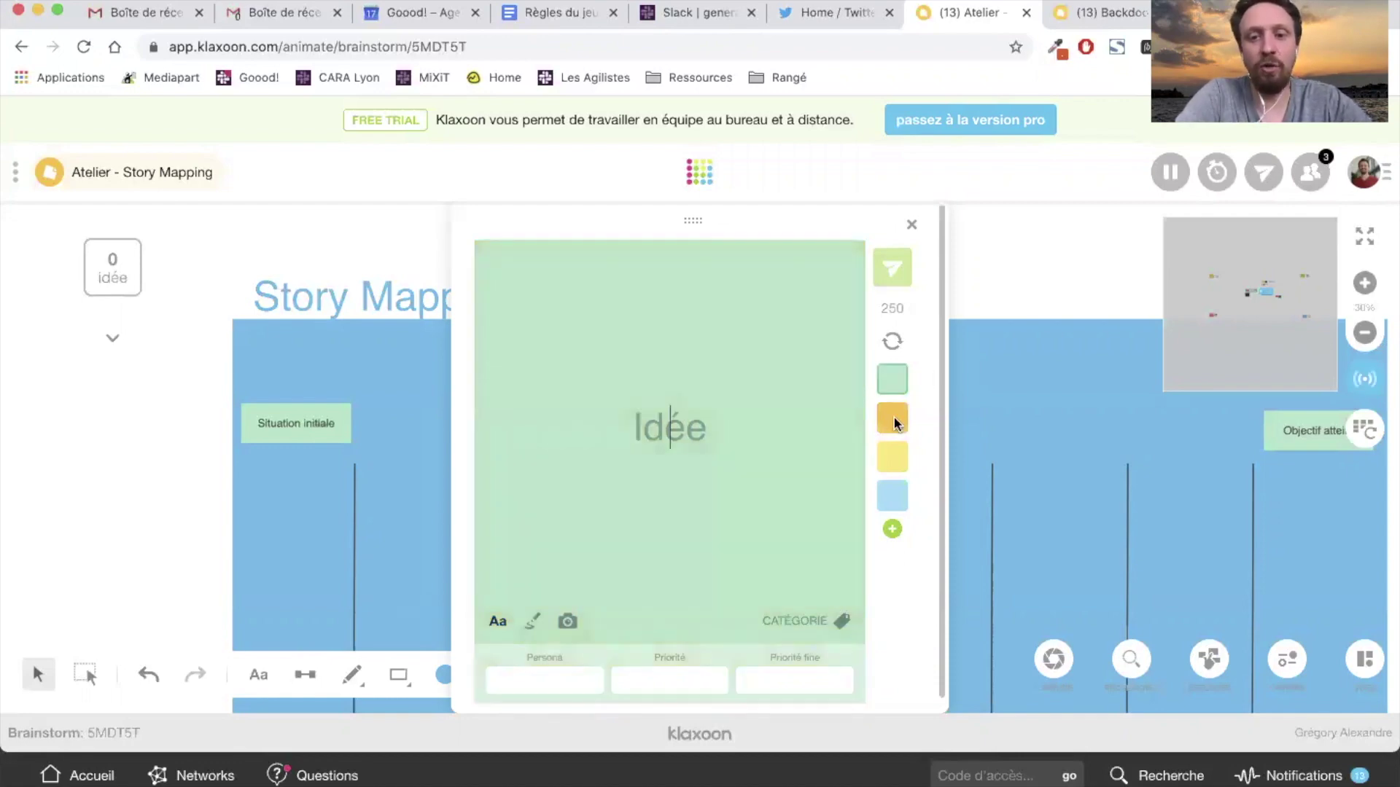
click(892, 494)
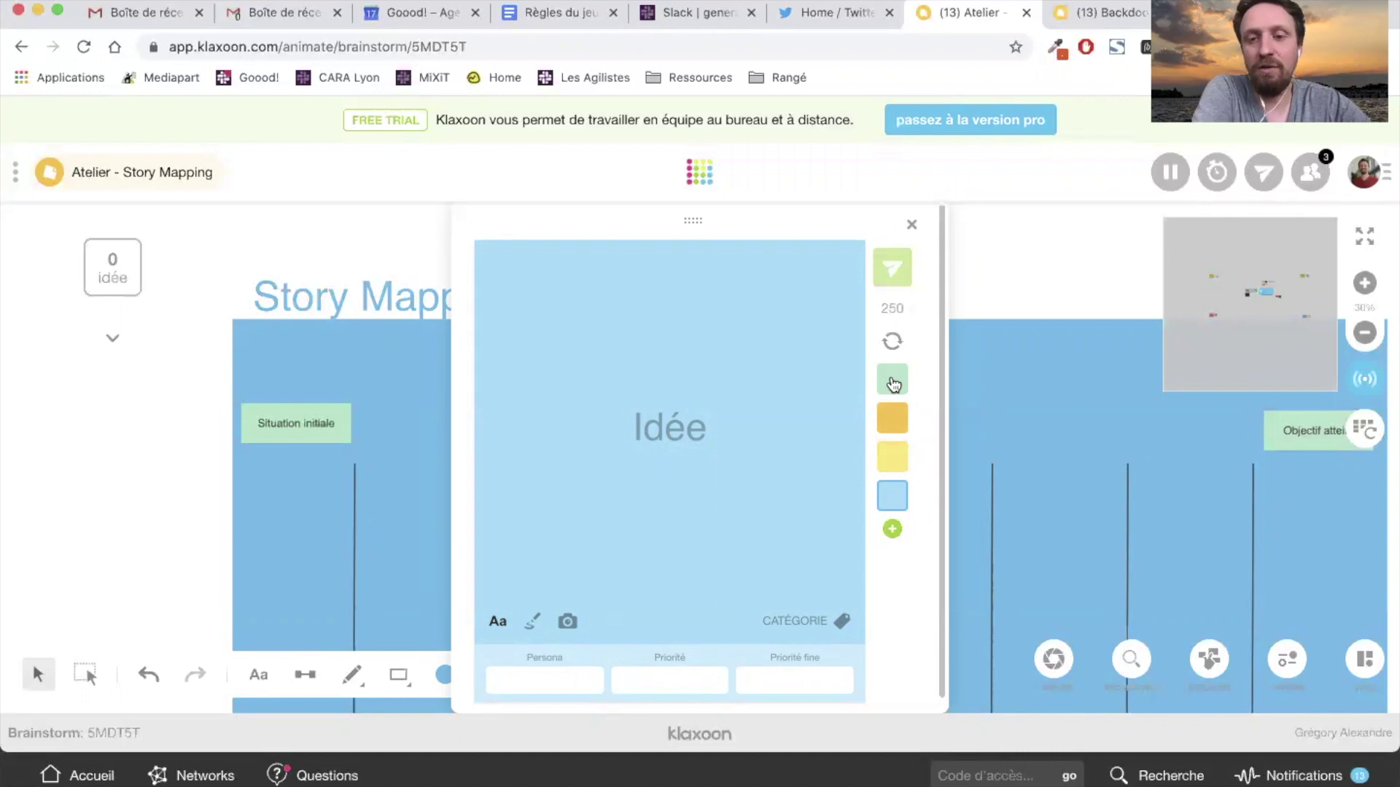
click(891, 385)
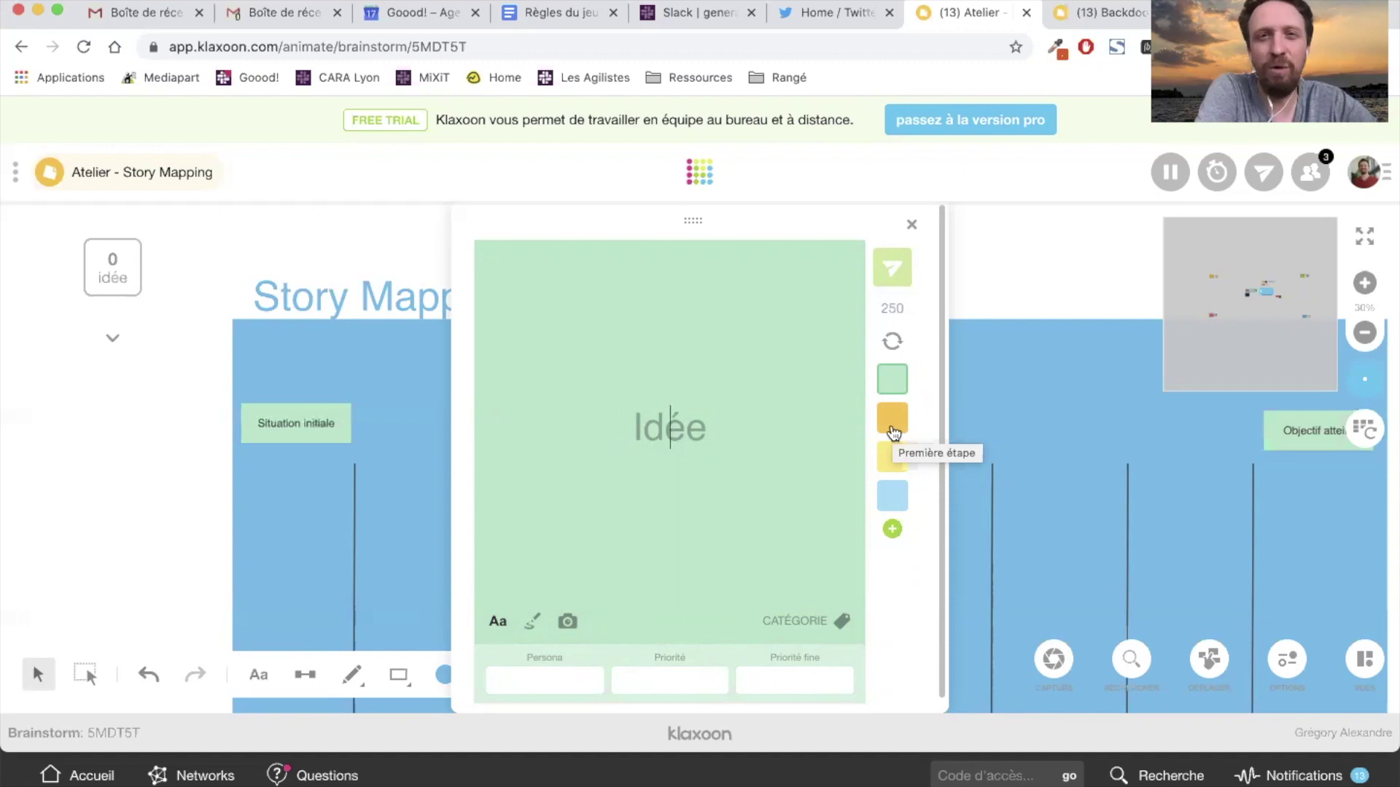
click(892, 428)
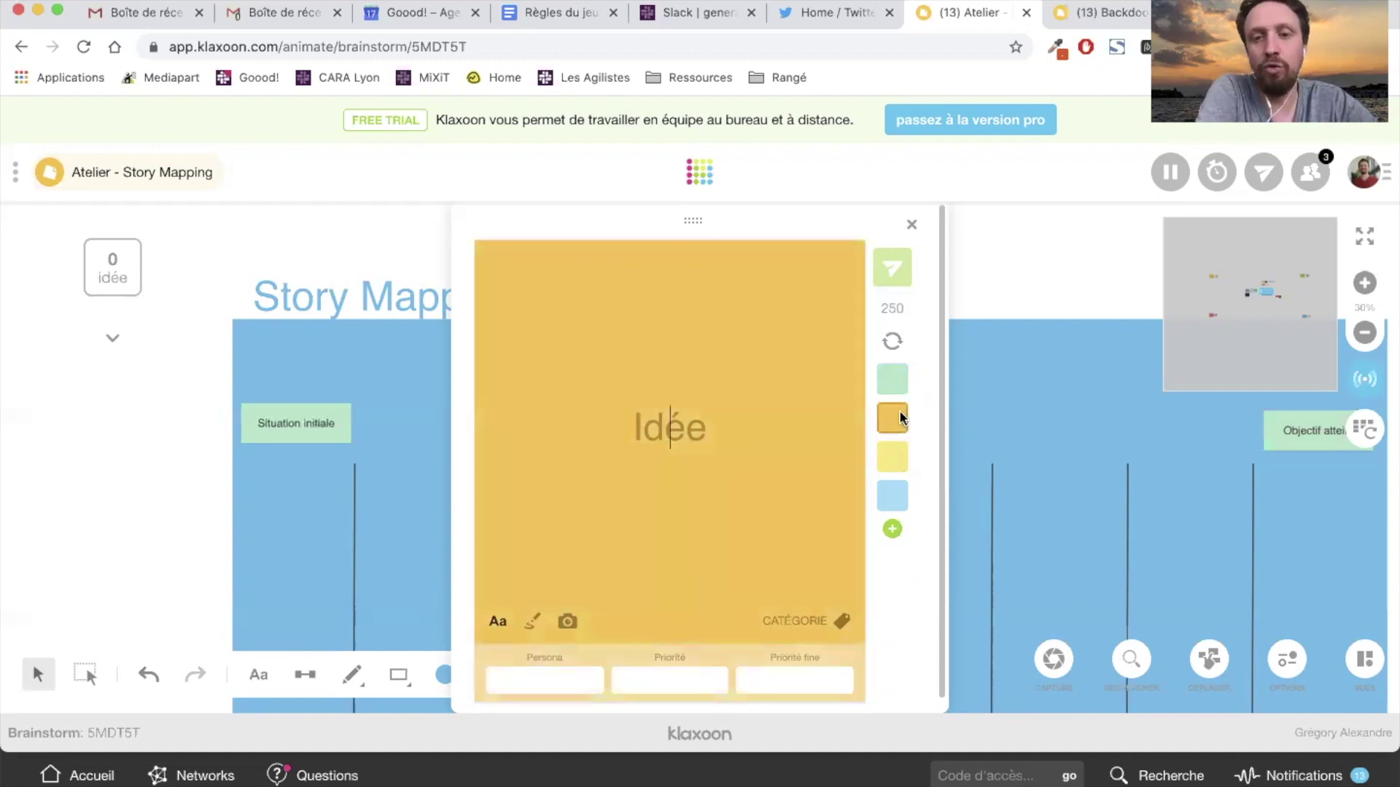
click(896, 456)
click(889, 428)
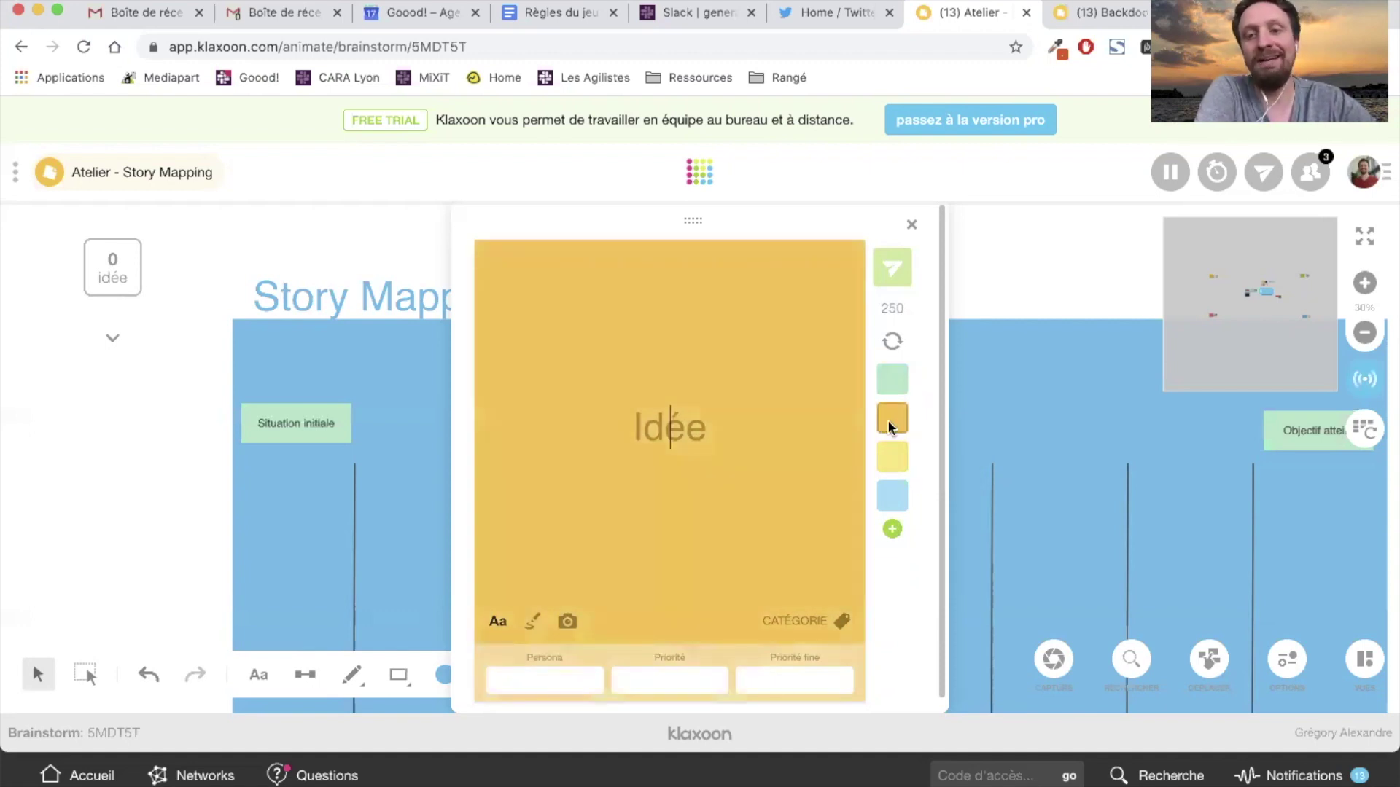
click(892, 503)
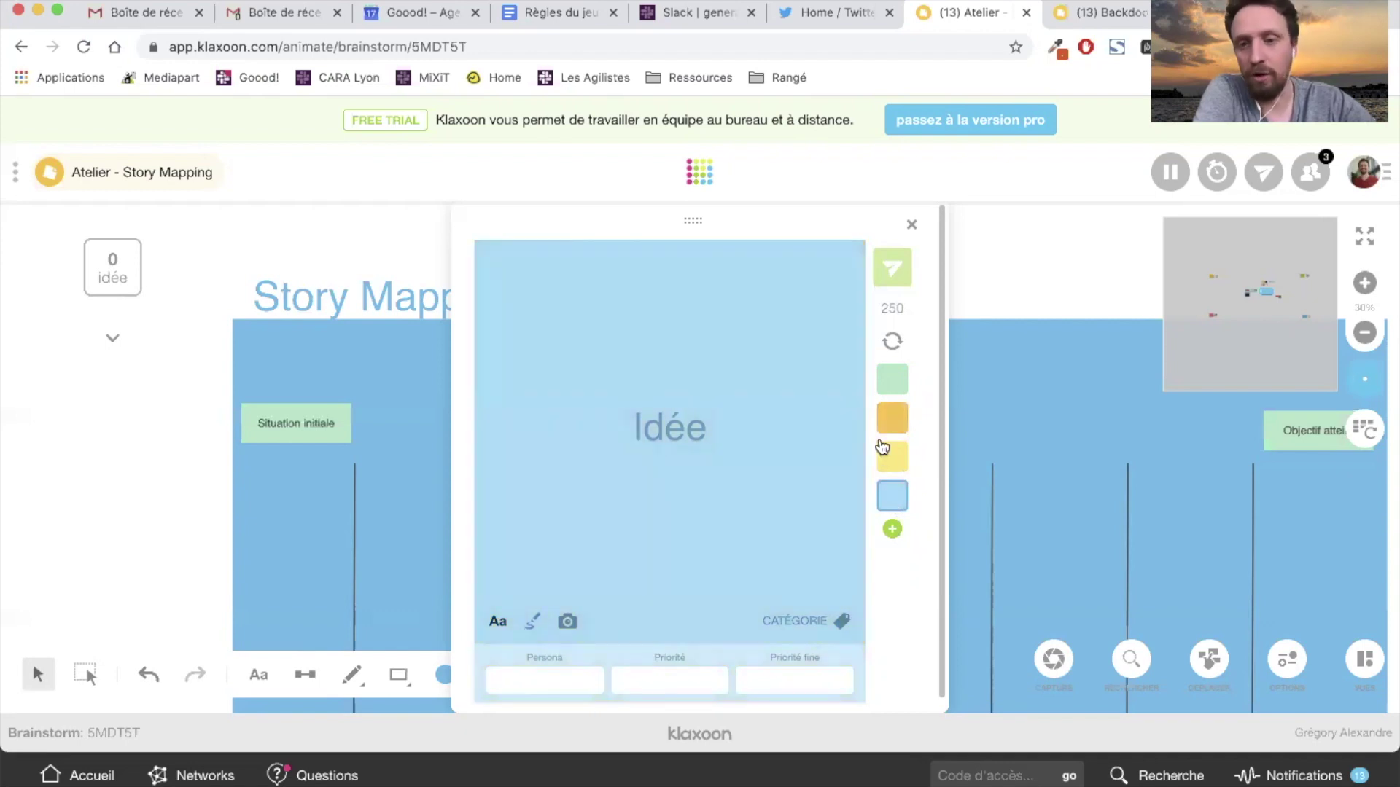
Try out several hues for an additional idea colour and cancel adding it.
click(893, 530)
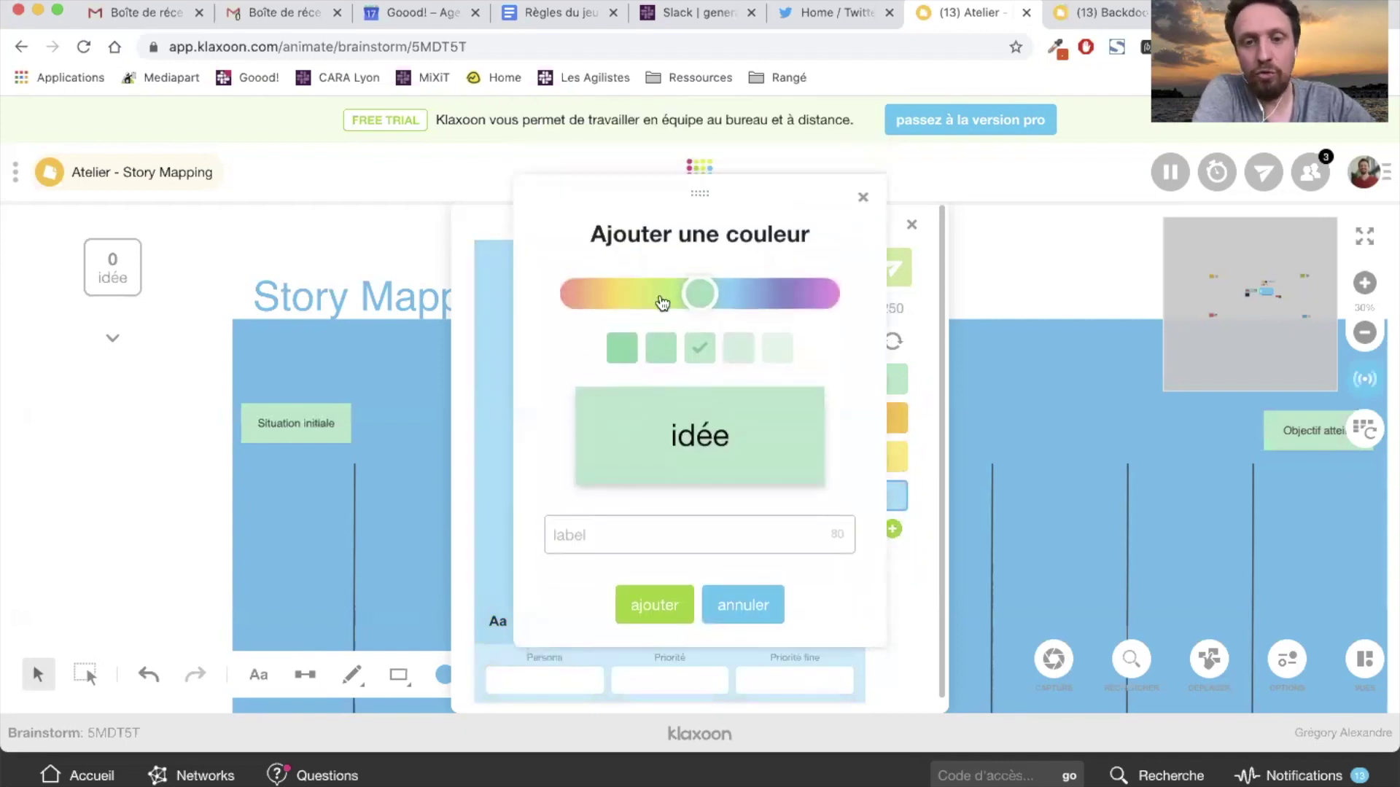
drag(675, 293, 624, 293)
click(734, 293)
click(657, 315)
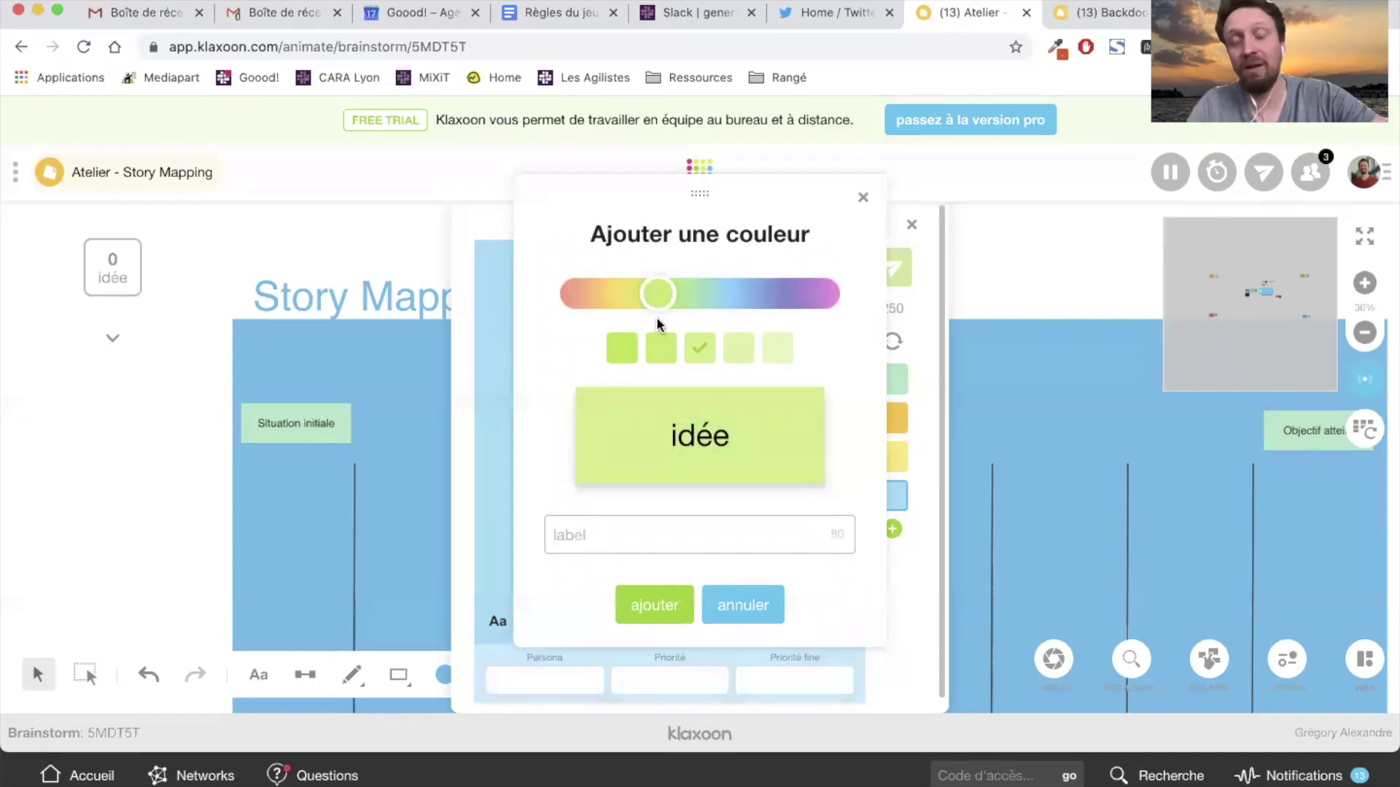
drag(786, 295, 700, 295)
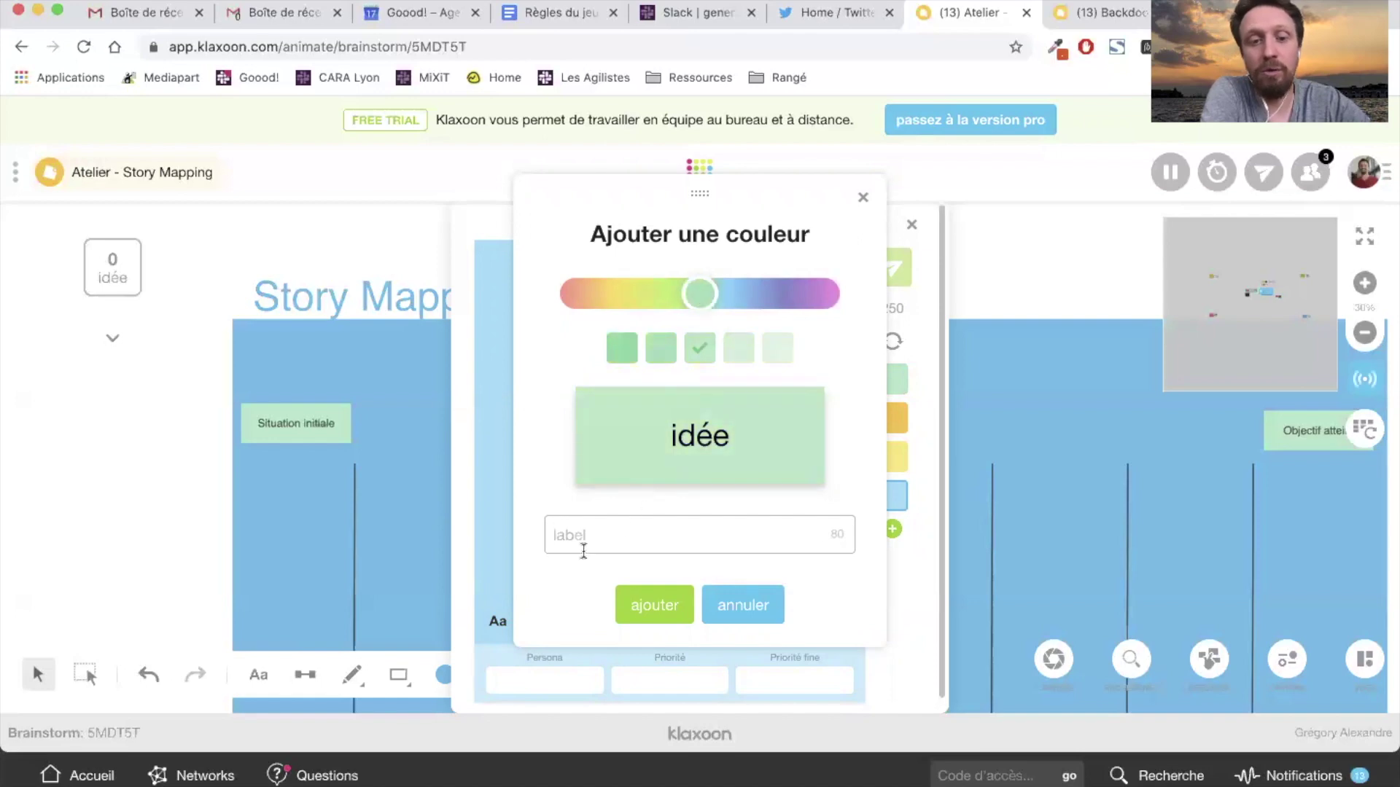
click(730, 616)
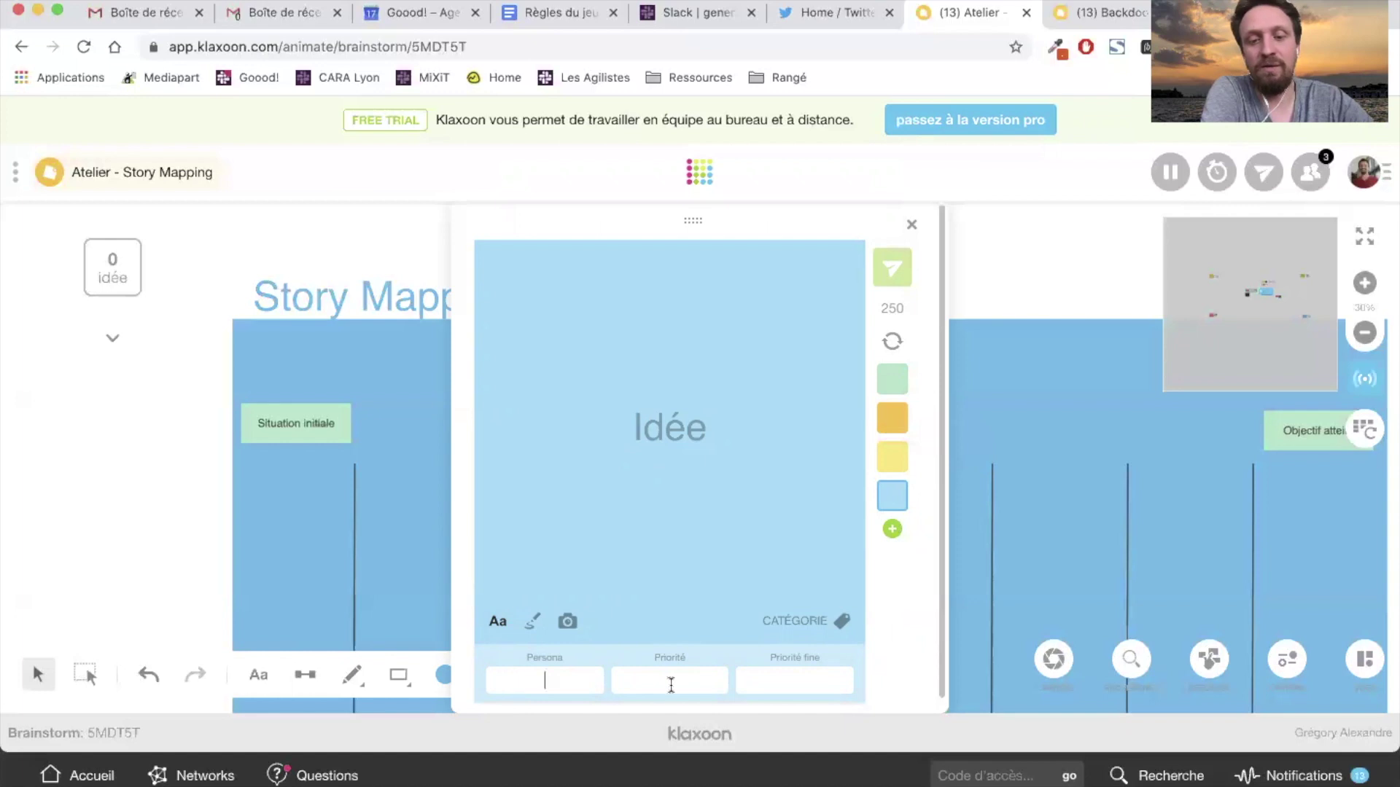
Go through the new idea's Persona, Priorité and Priorité fine fields without filling them in.
click(784, 692)
click(560, 685)
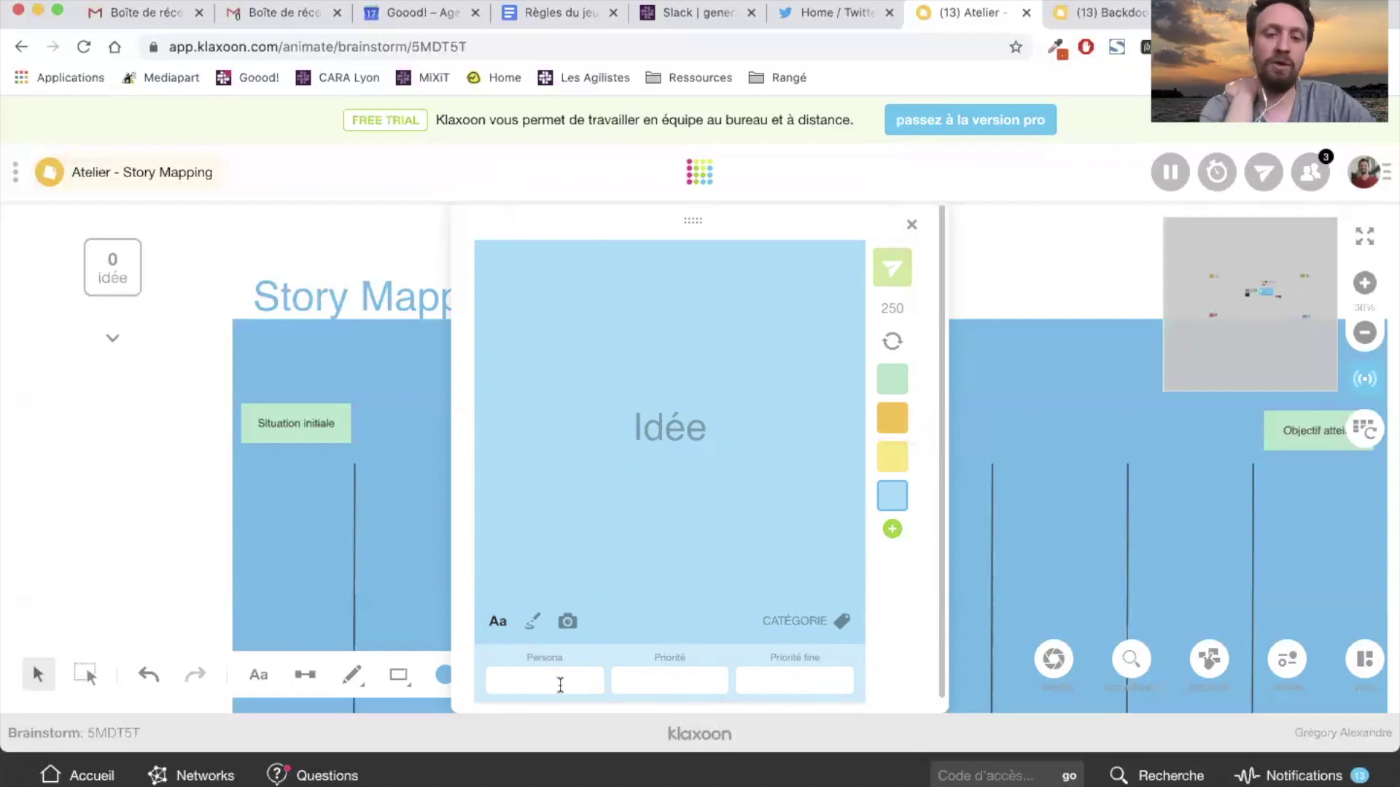
click(665, 685)
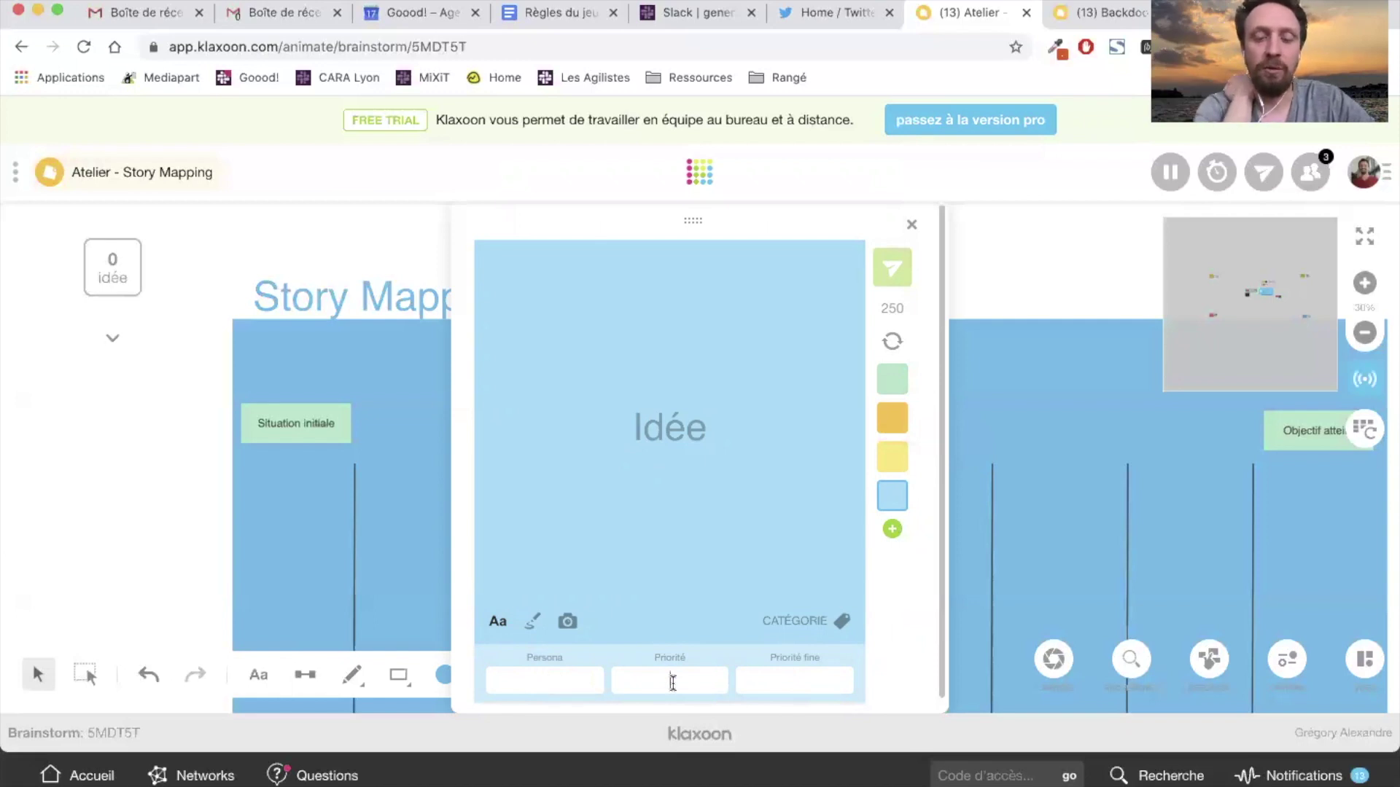
click(564, 670)
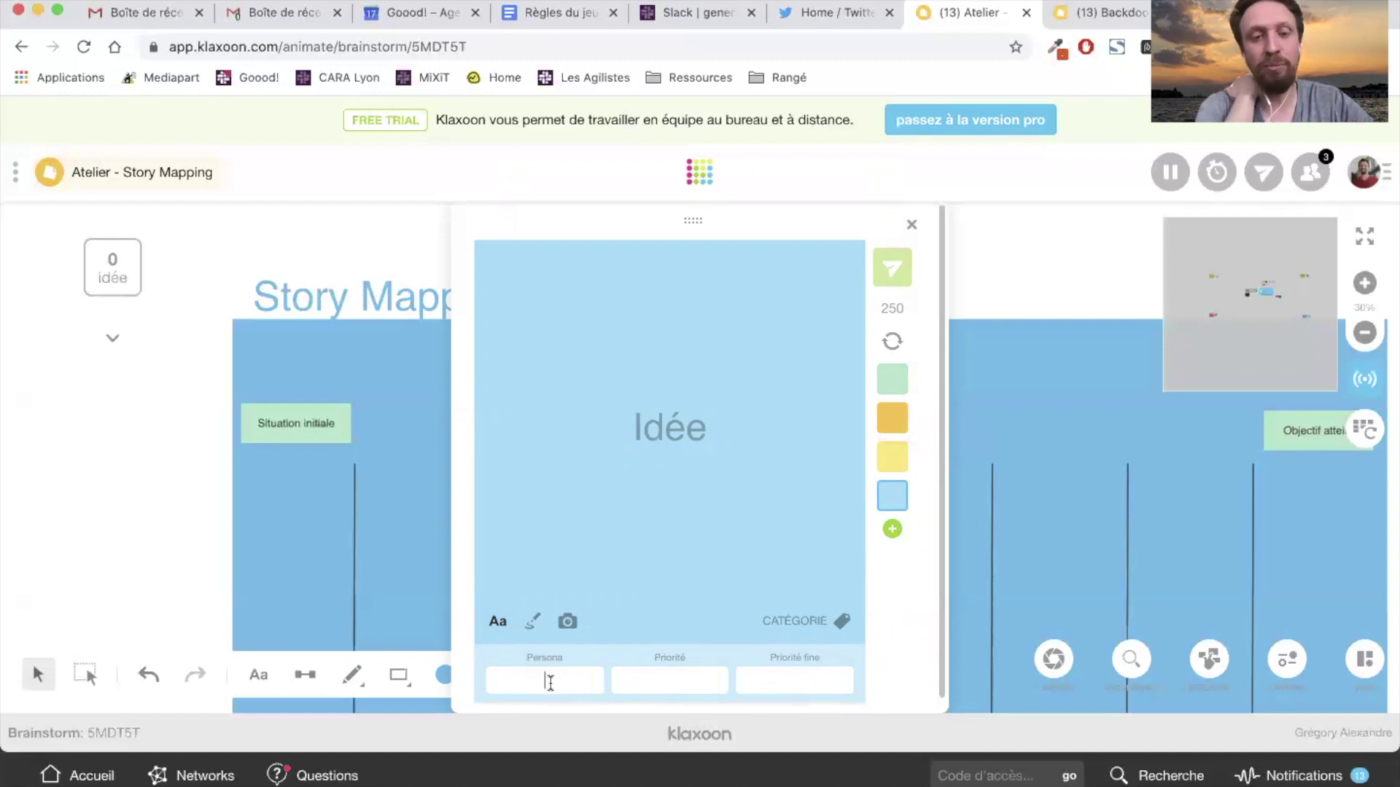
click(669, 683)
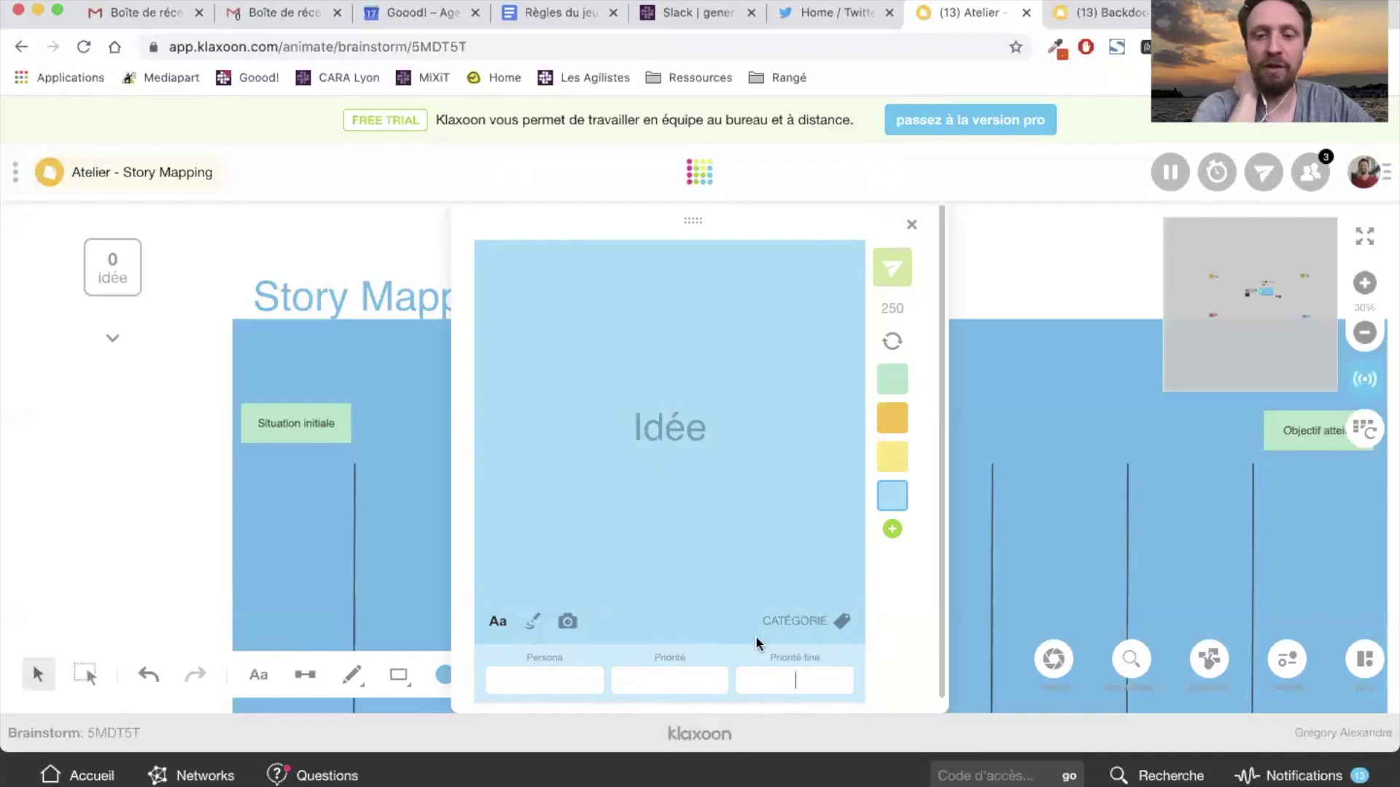
View the categories available for the idea without choosing one, and close the idea without sending it.
click(785, 625)
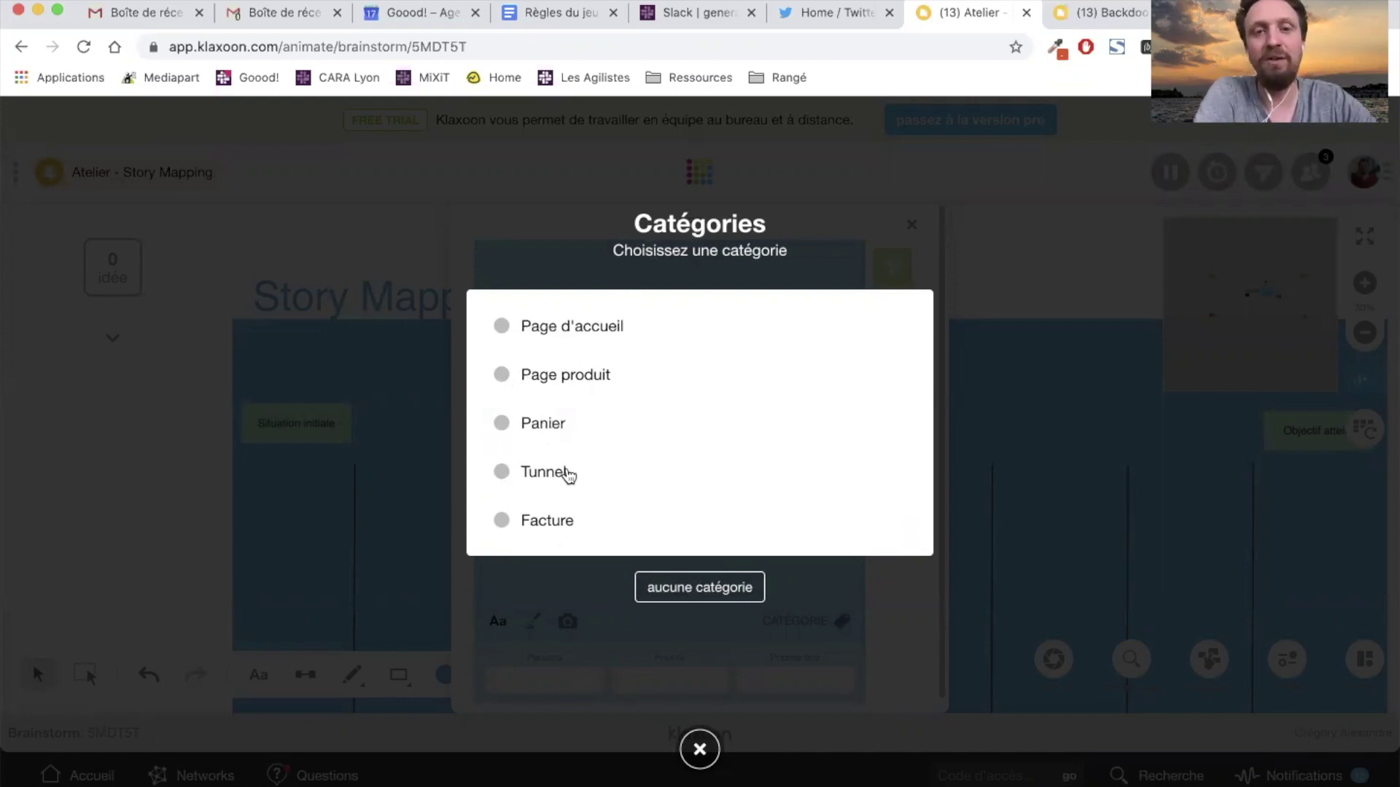
click(700, 749)
click(673, 436)
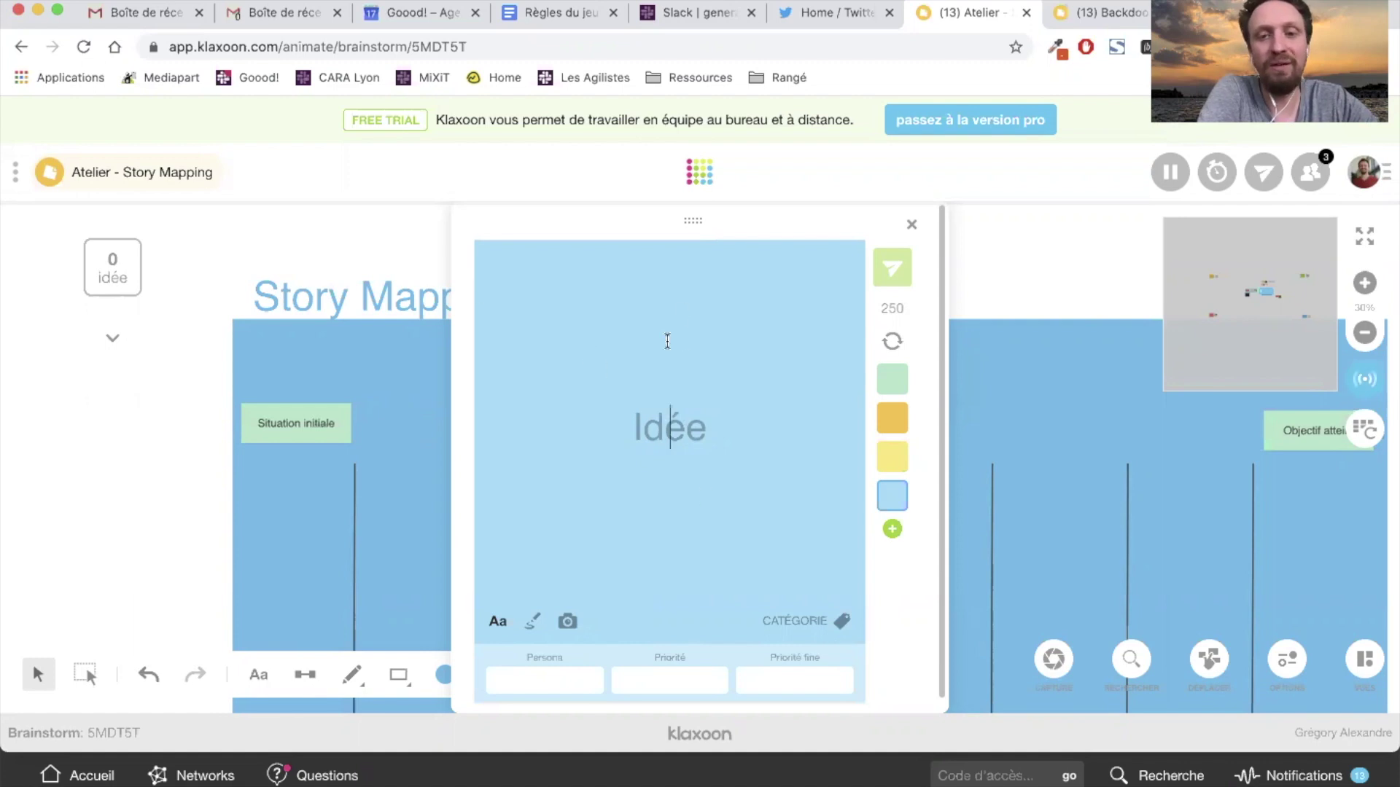
click(909, 227)
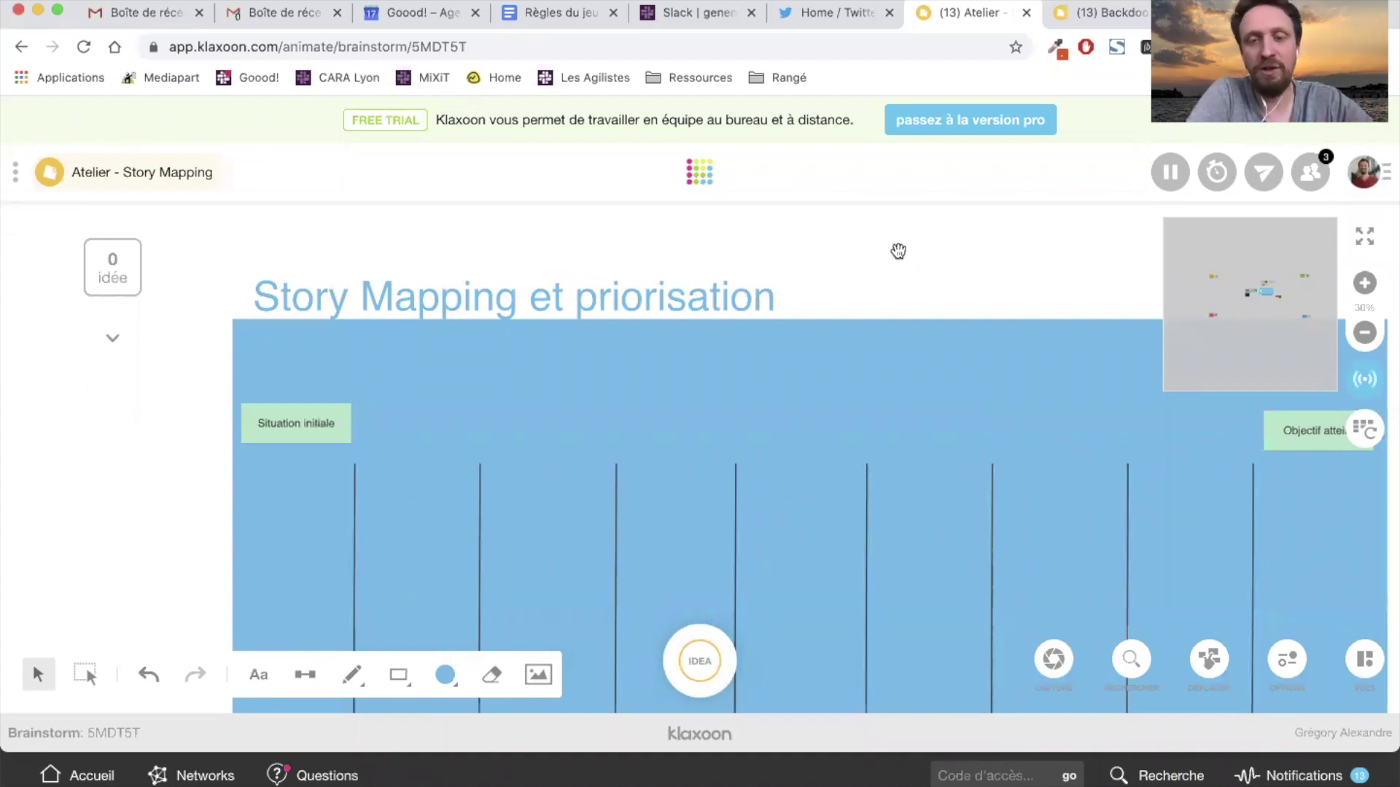
Revisit the priority fields of a blank idea for the story map and close it without sending.
drag(900, 250, 812, 169)
click(707, 649)
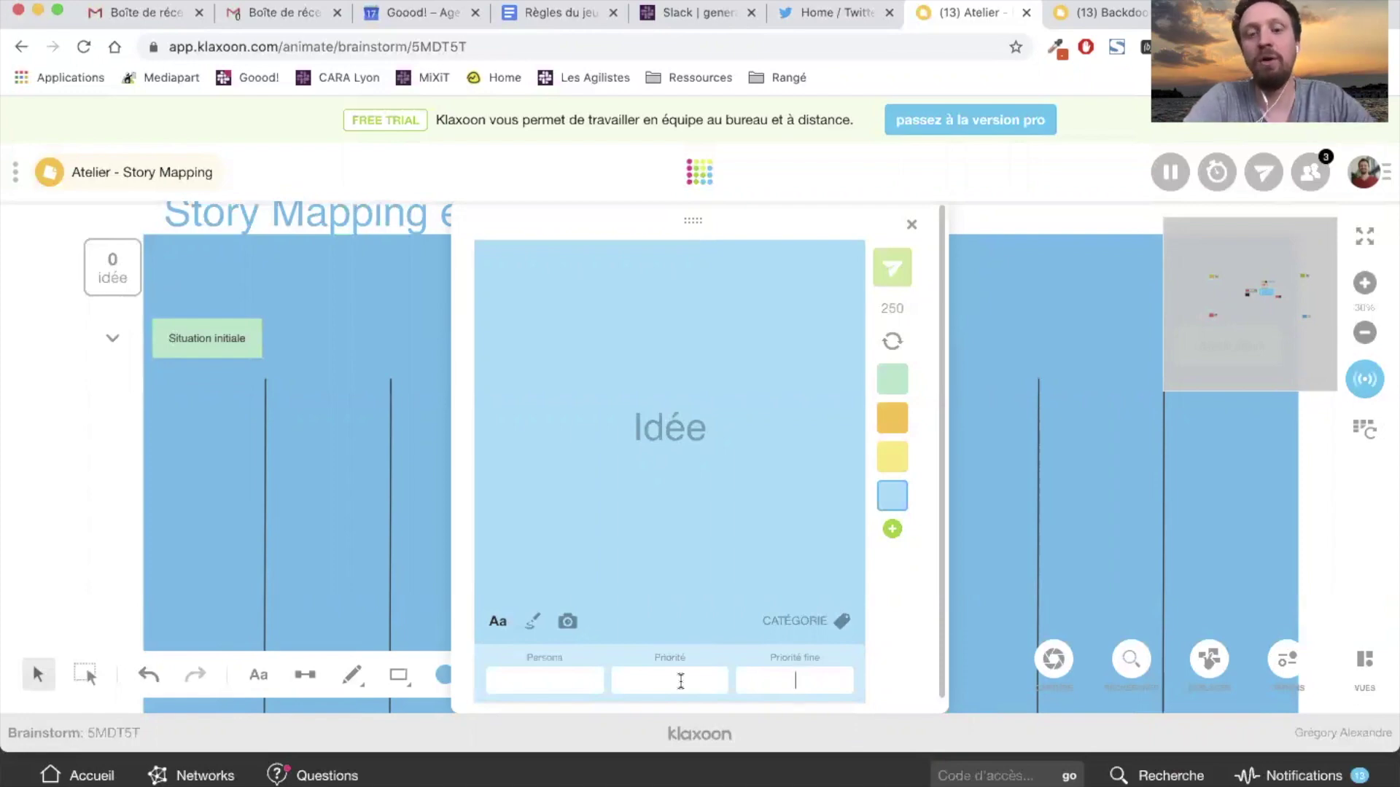
click(740, 678)
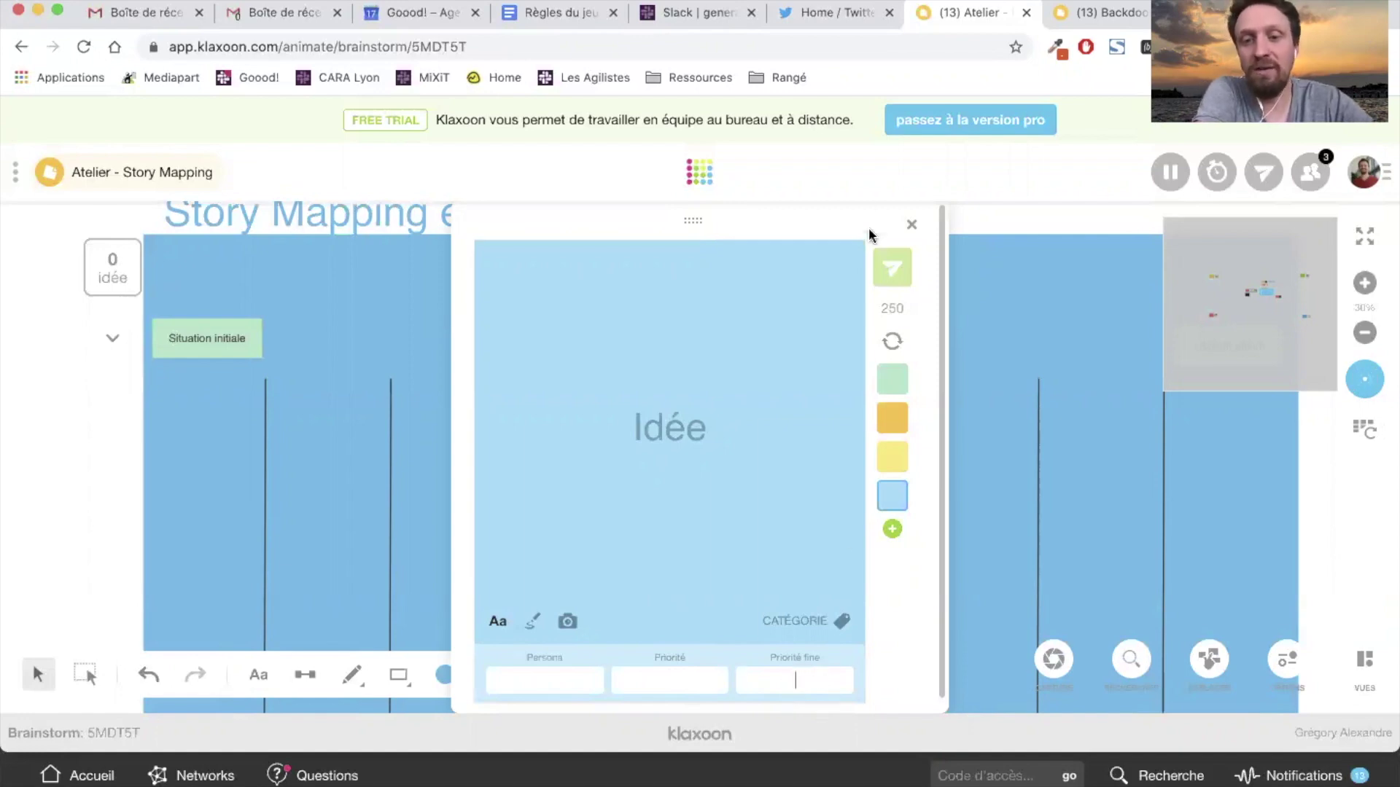
click(912, 224)
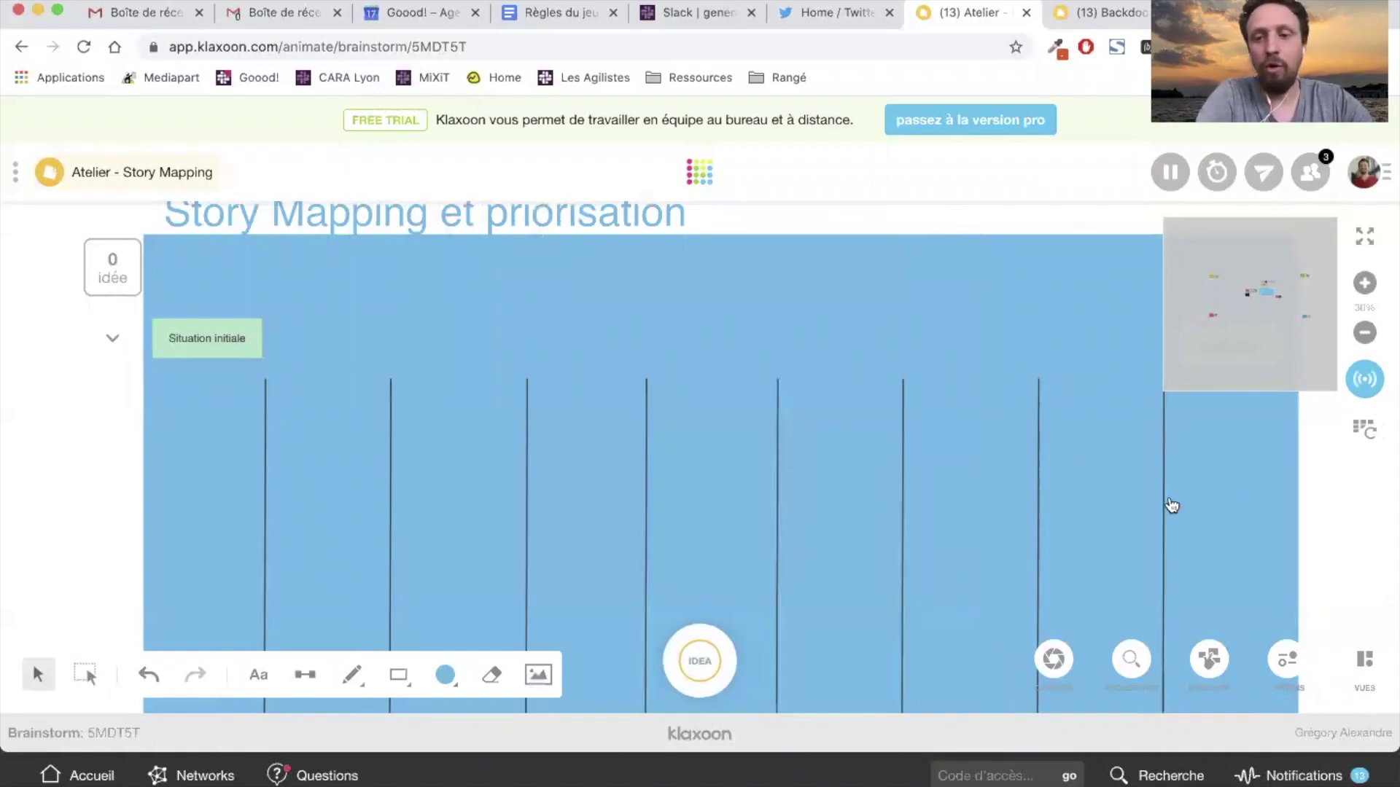
Create an orange idea reading "Fonctionnalité 1" and place it in the sixth column of the story map.
click(714, 645)
click(894, 420)
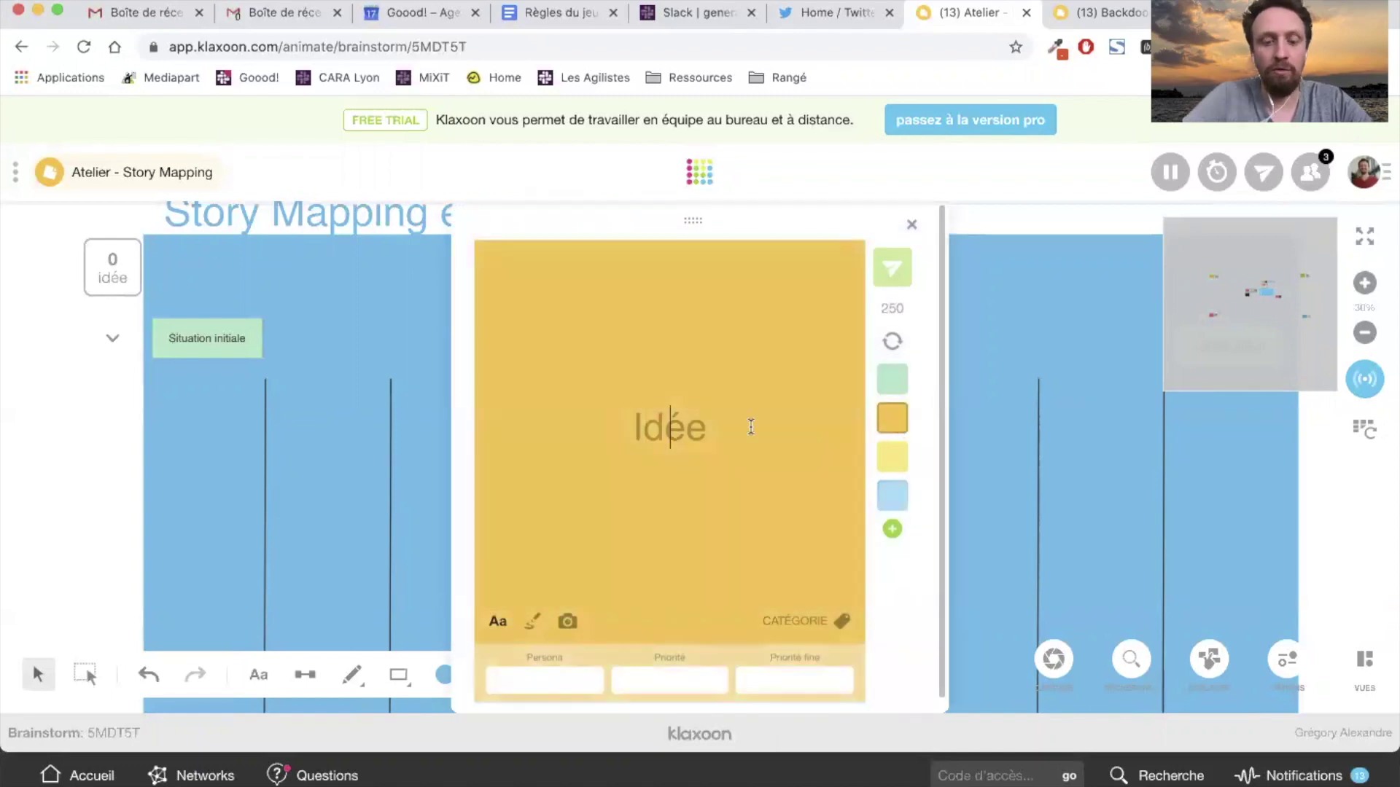
click(751, 427)
text(Fonctionnalié)
key(BackSpace)
text(té 1)
click(892, 268)
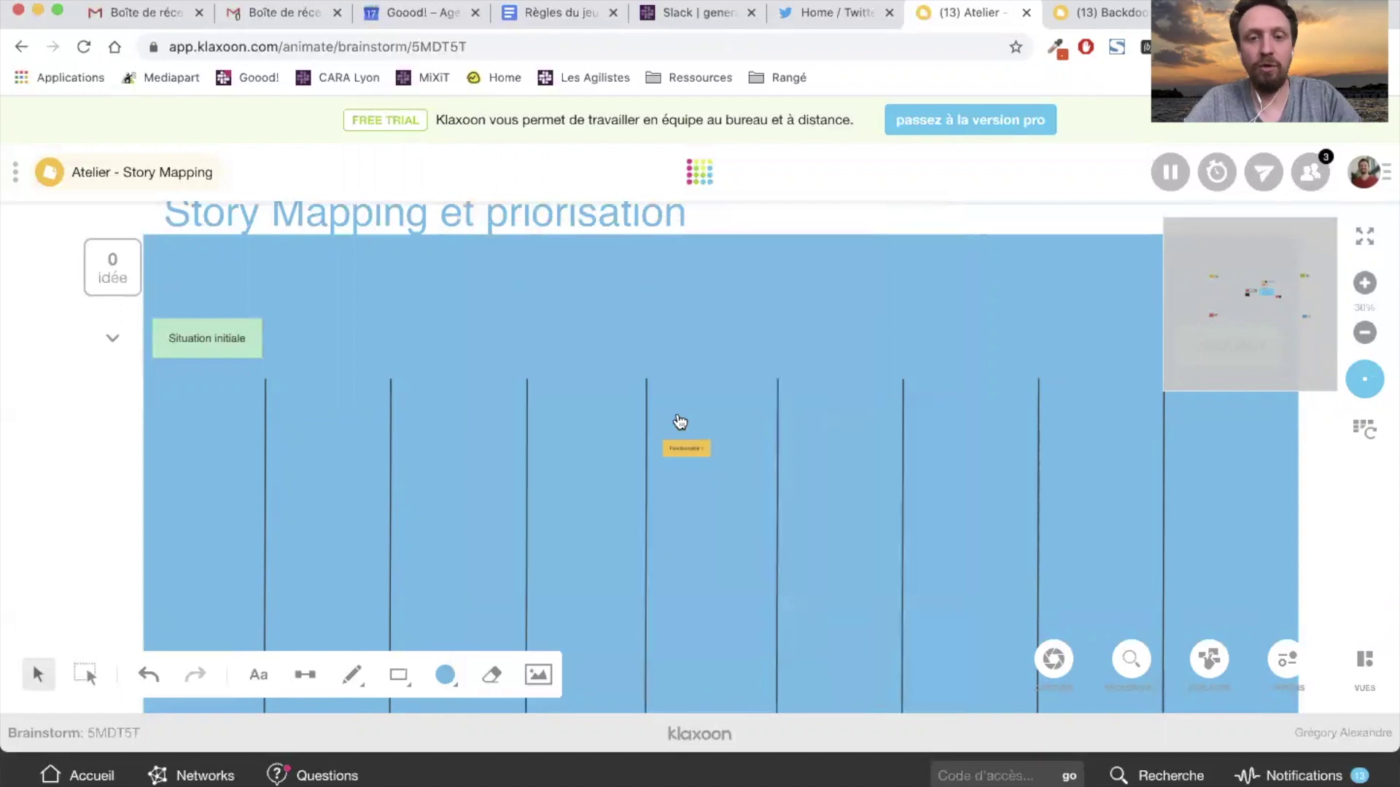
drag(682, 461, 844, 450)
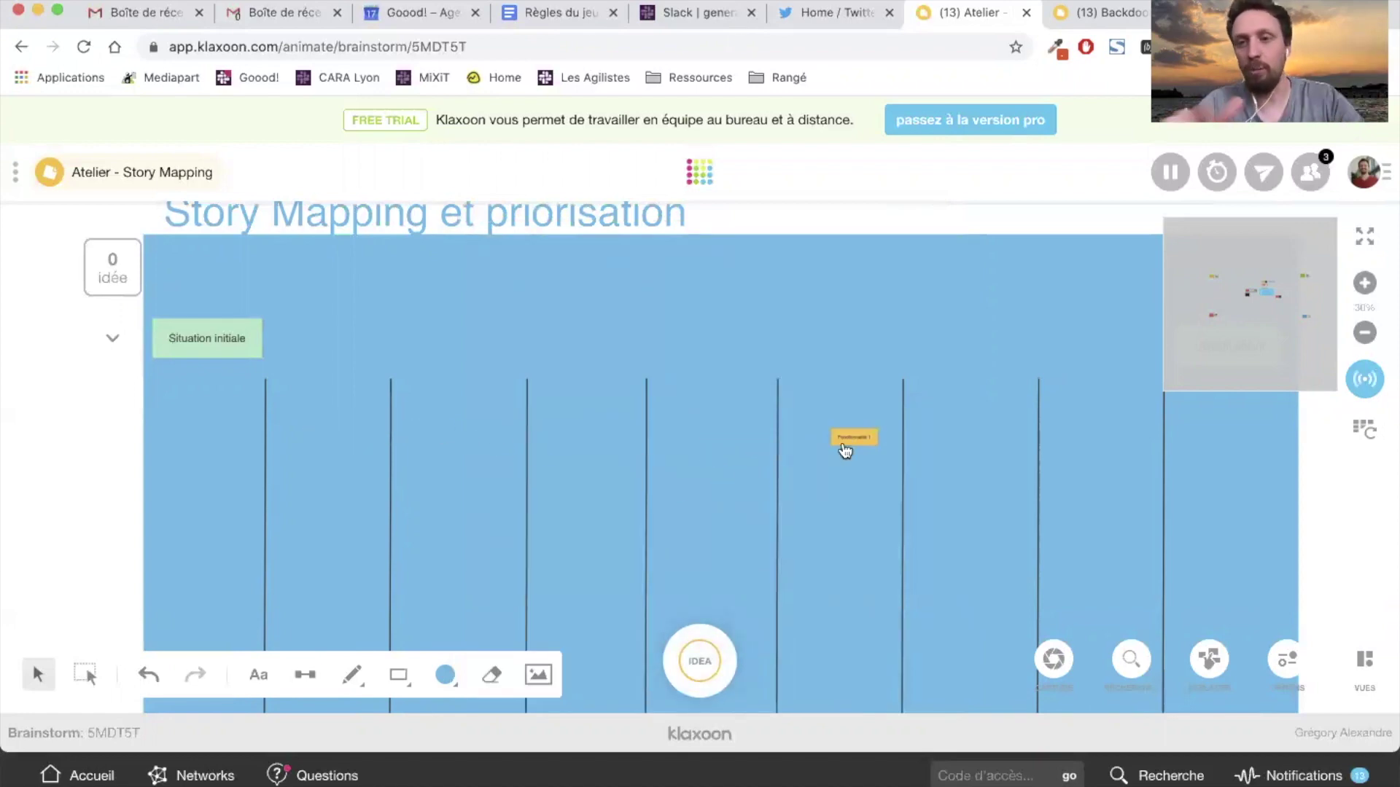
Examine the FAISABILITE section's confidence vote line, from the sunglasses emoji to the screaming one.
scroll(1265, 500, down, 5)
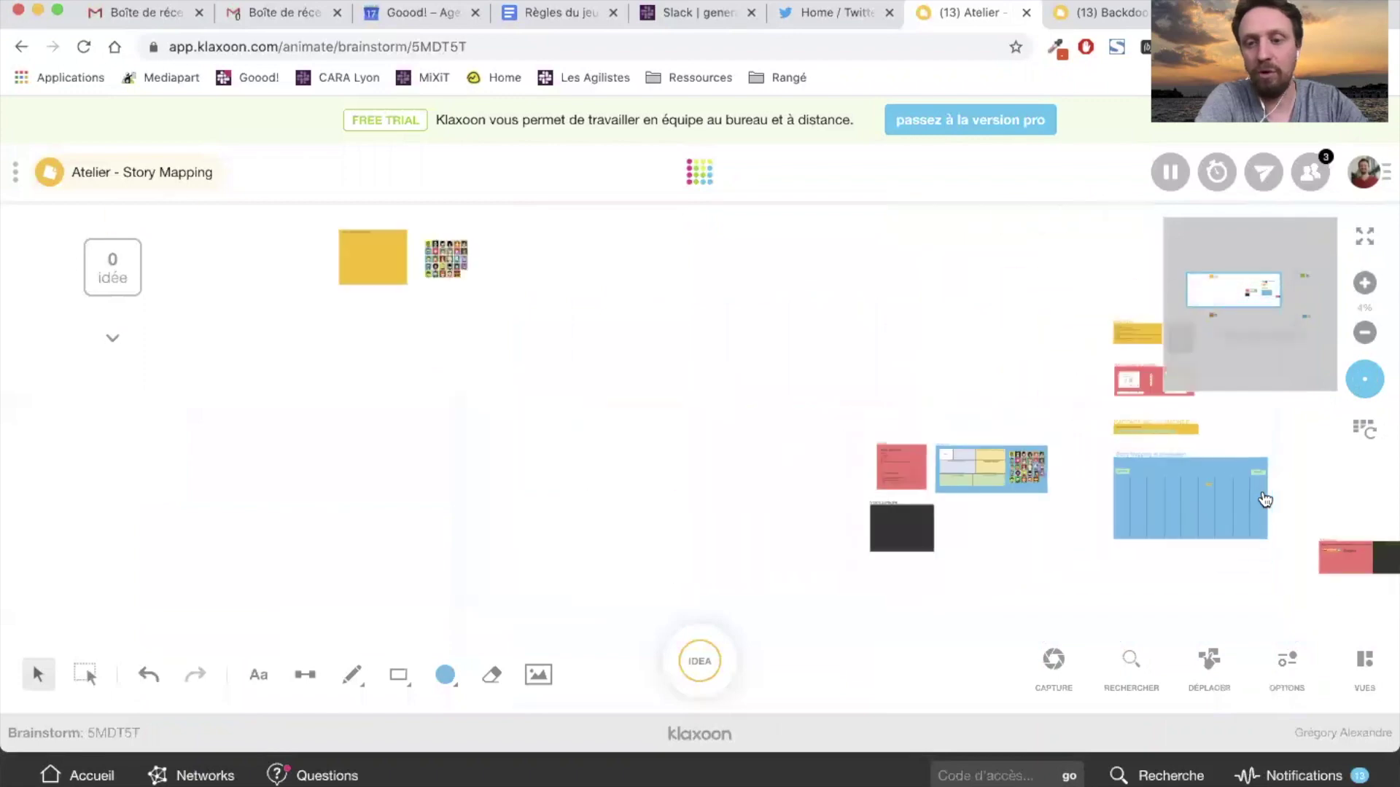
drag(1325, 506, 706, 354)
scroll(809, 405, up, 5)
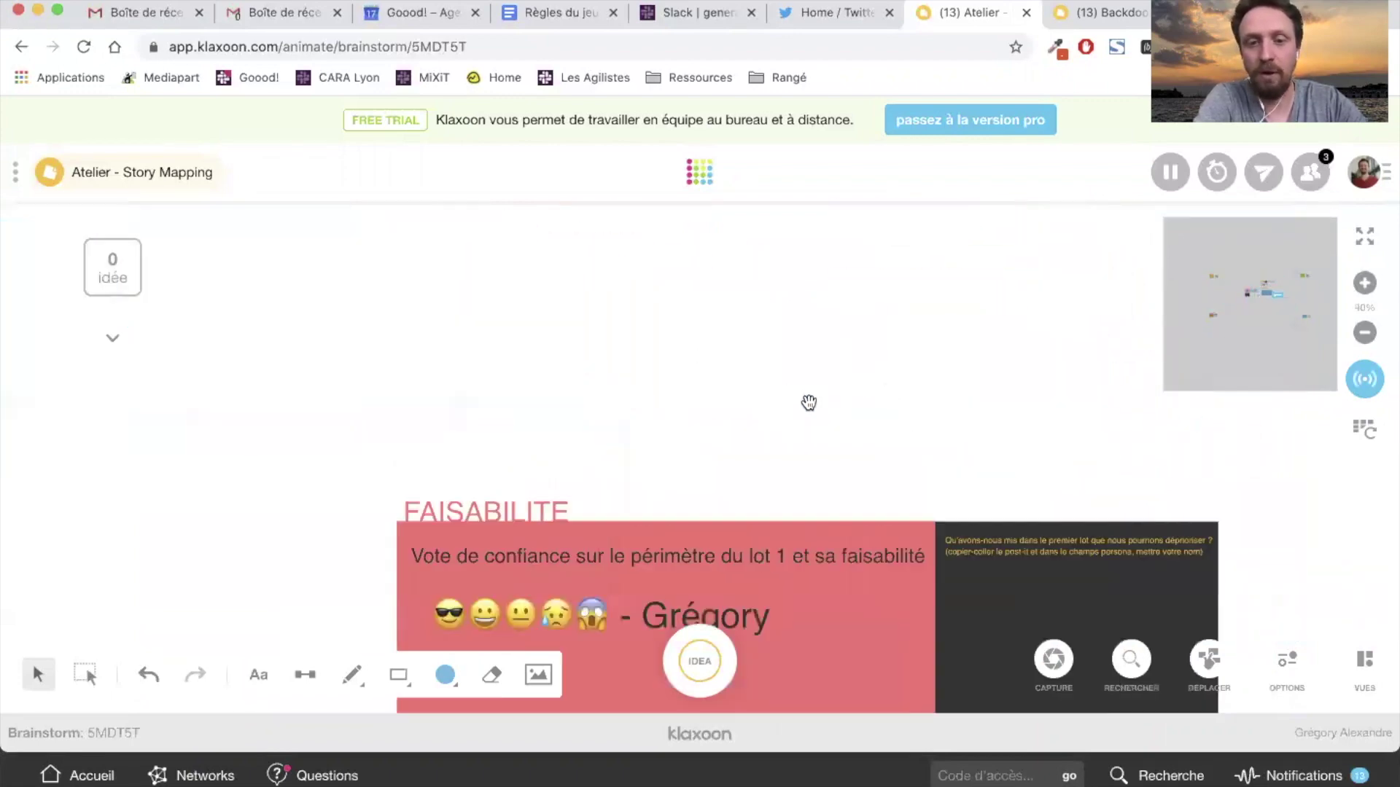
click(426, 403)
double_click(427, 401)
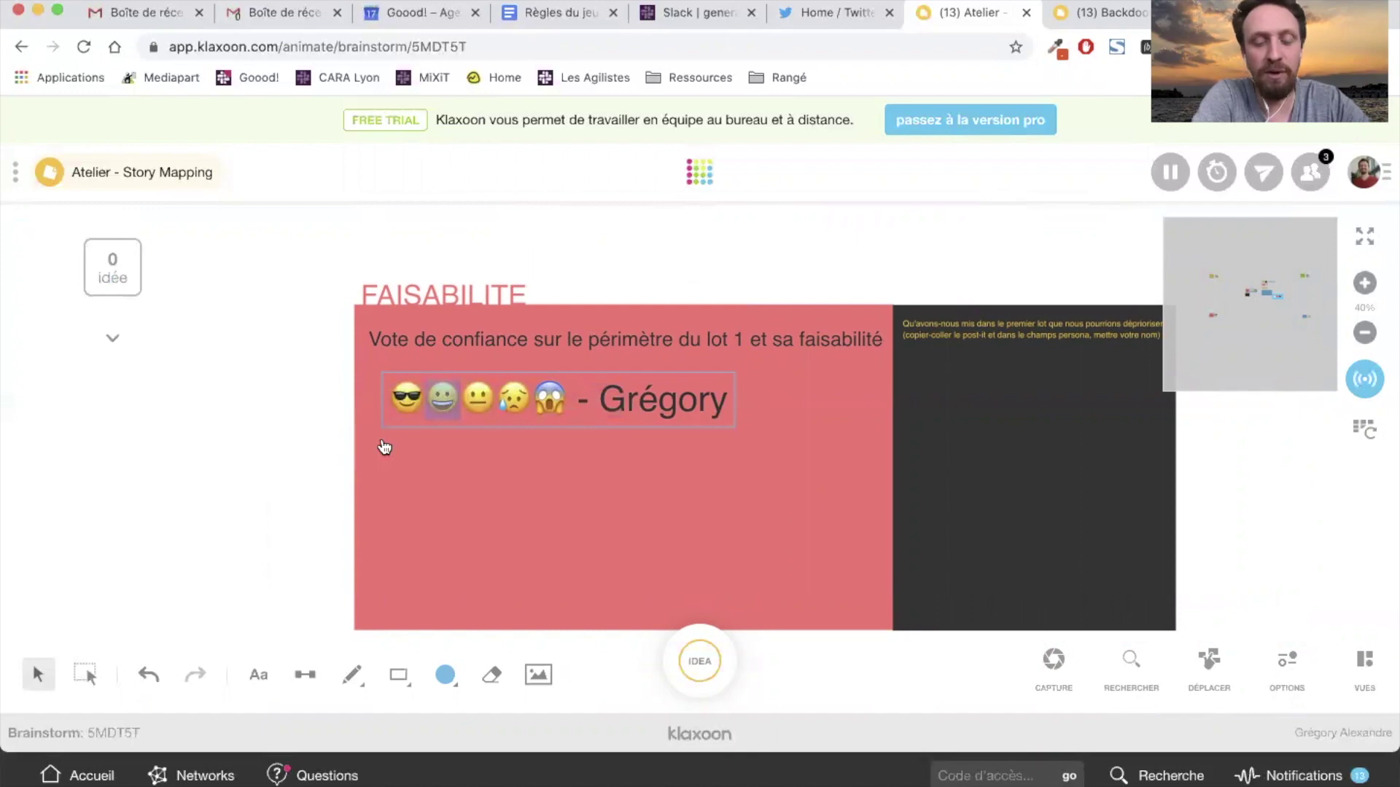
click(462, 405)
drag(391, 400, 408, 402)
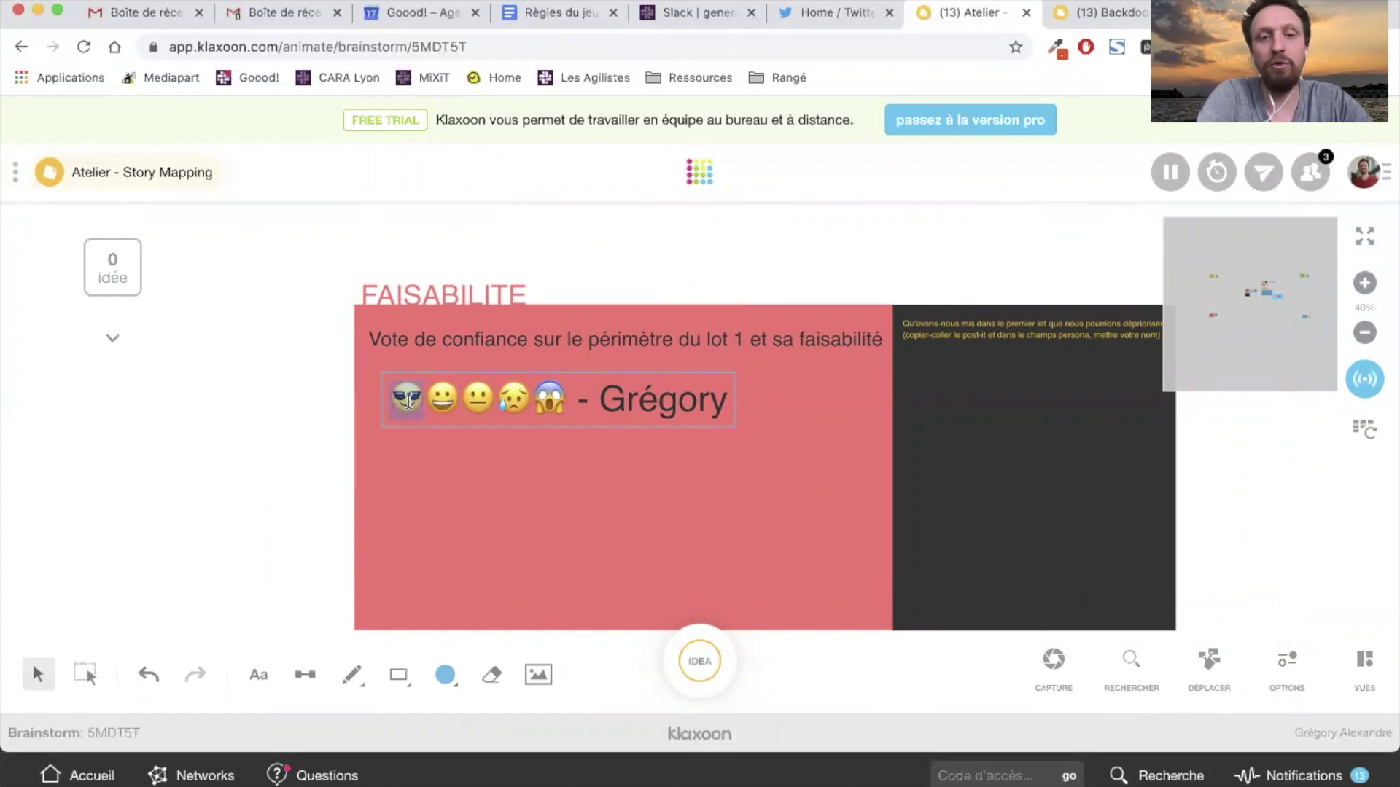
drag(462, 402, 534, 394)
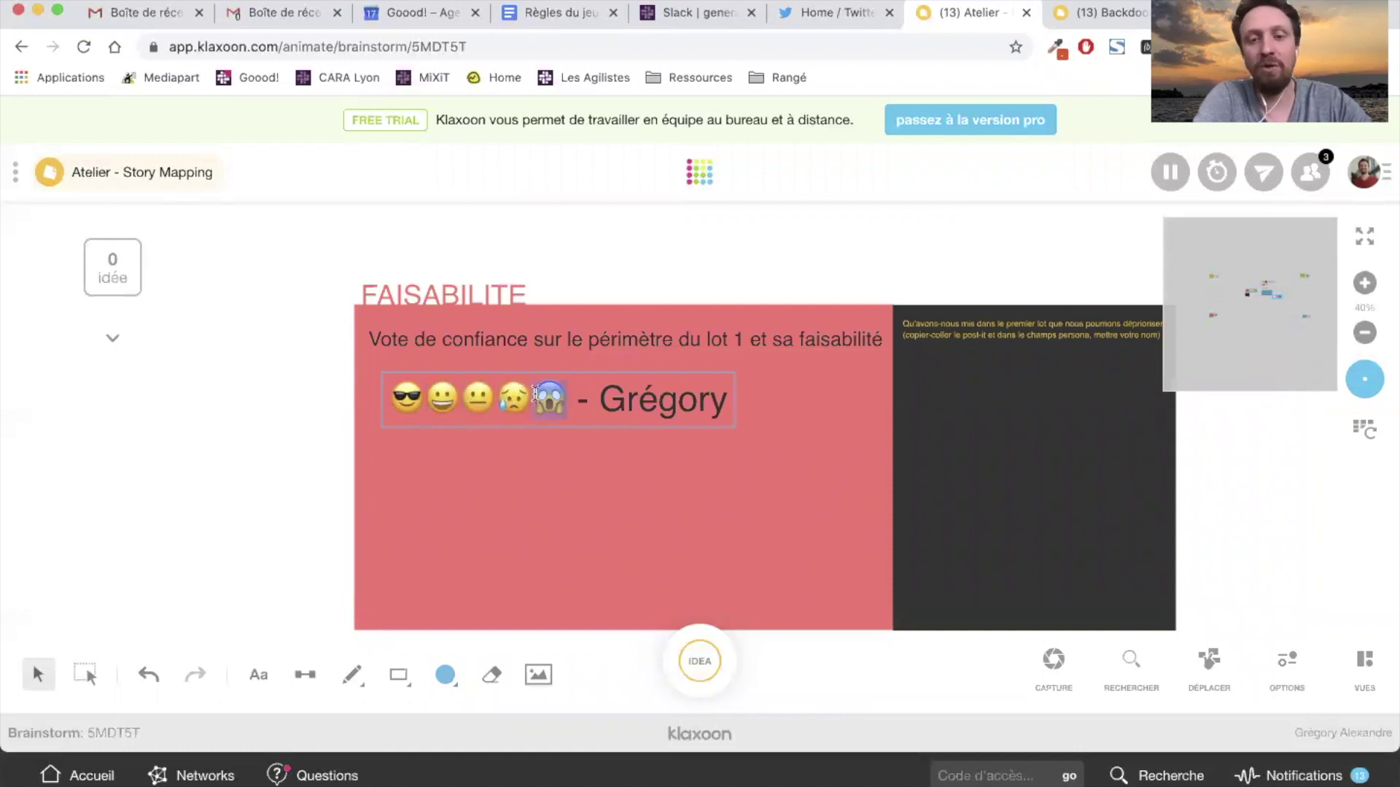
click(291, 405)
Duplicate the emoji vote line in the FAISABILITE section and place the copy directly beneath the original.
click(448, 397)
key(super+v)
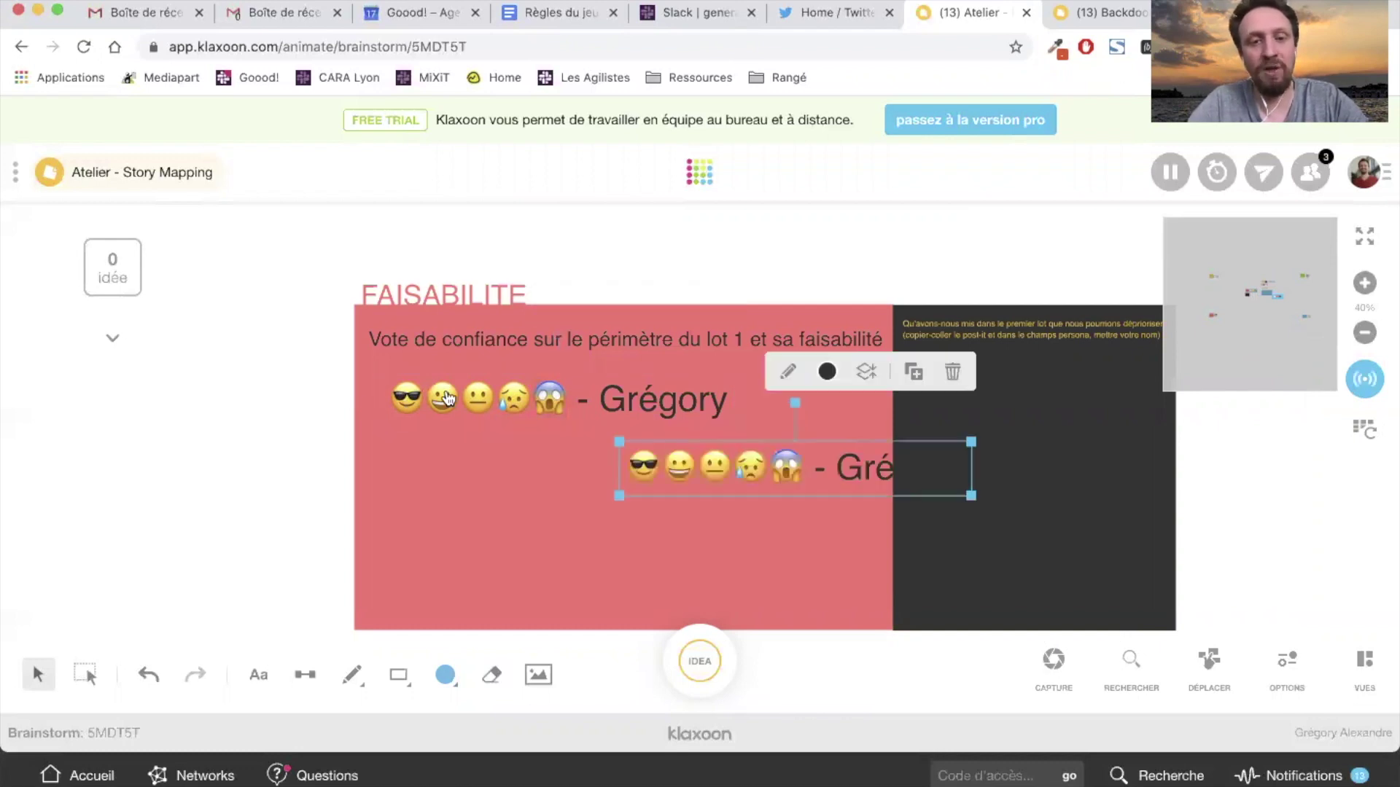
drag(656, 448, 455, 441)
Remove every emoji except the grinning face from the copied vote line.
double_click(458, 456)
click(458, 458)
key(Delete)
key(Left)
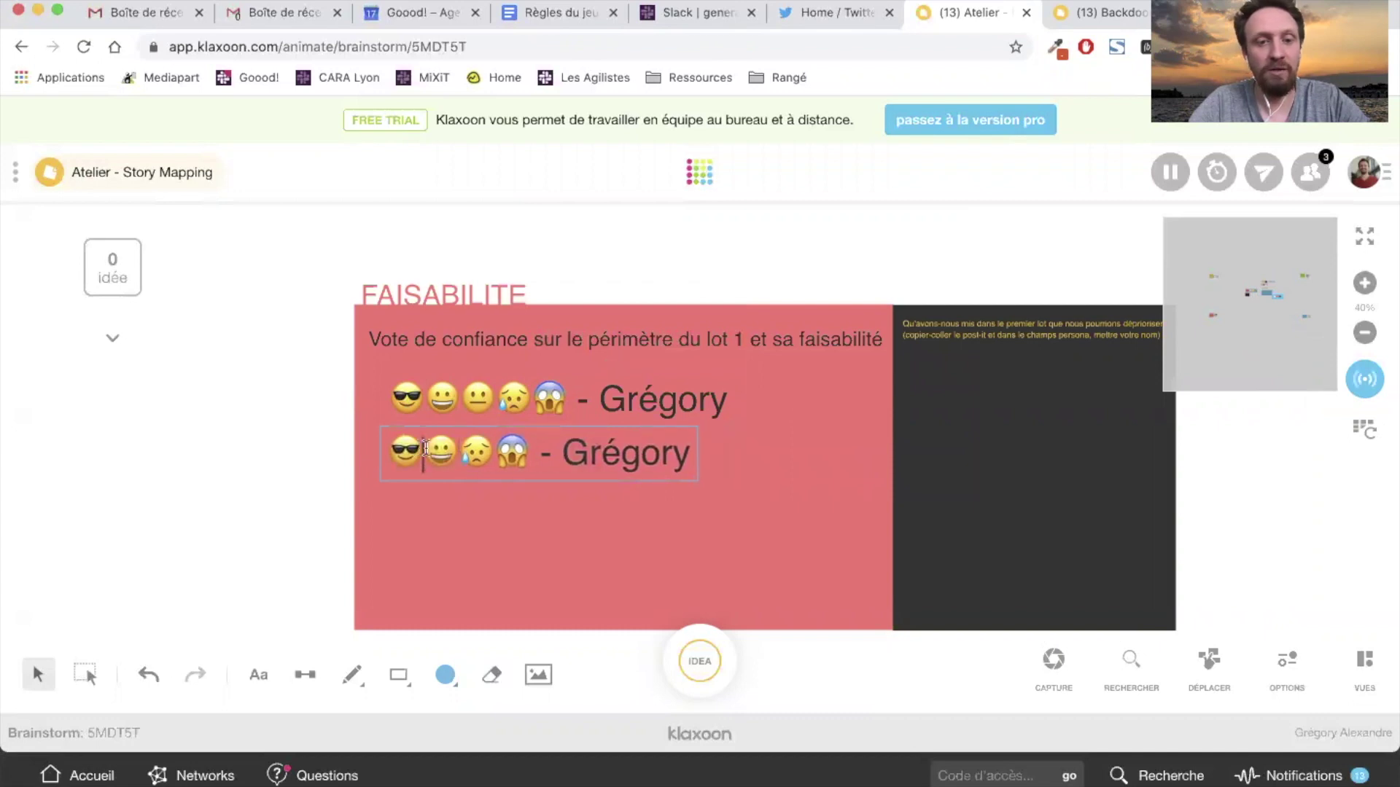
key(BackSpace)
click(495, 454)
key(BackSpace)
key(BackSpace)
Replace the name in the copied vote line with another participant's first name and nudge the line slightly upward.
double_click(522, 454)
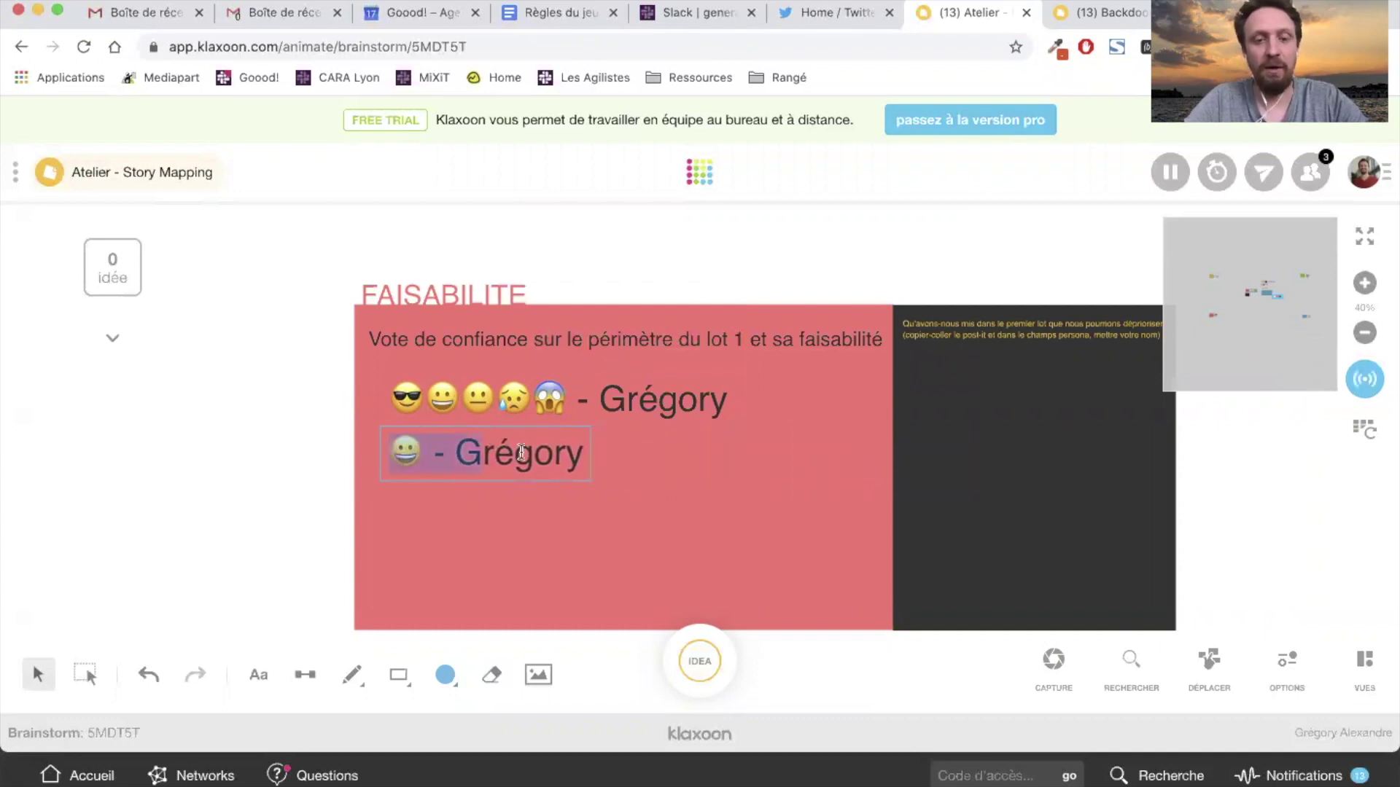
scroll(543, 448, down, 2)
click(552, 450)
double_click(568, 450)
key(BackSpace)
text(Claire)
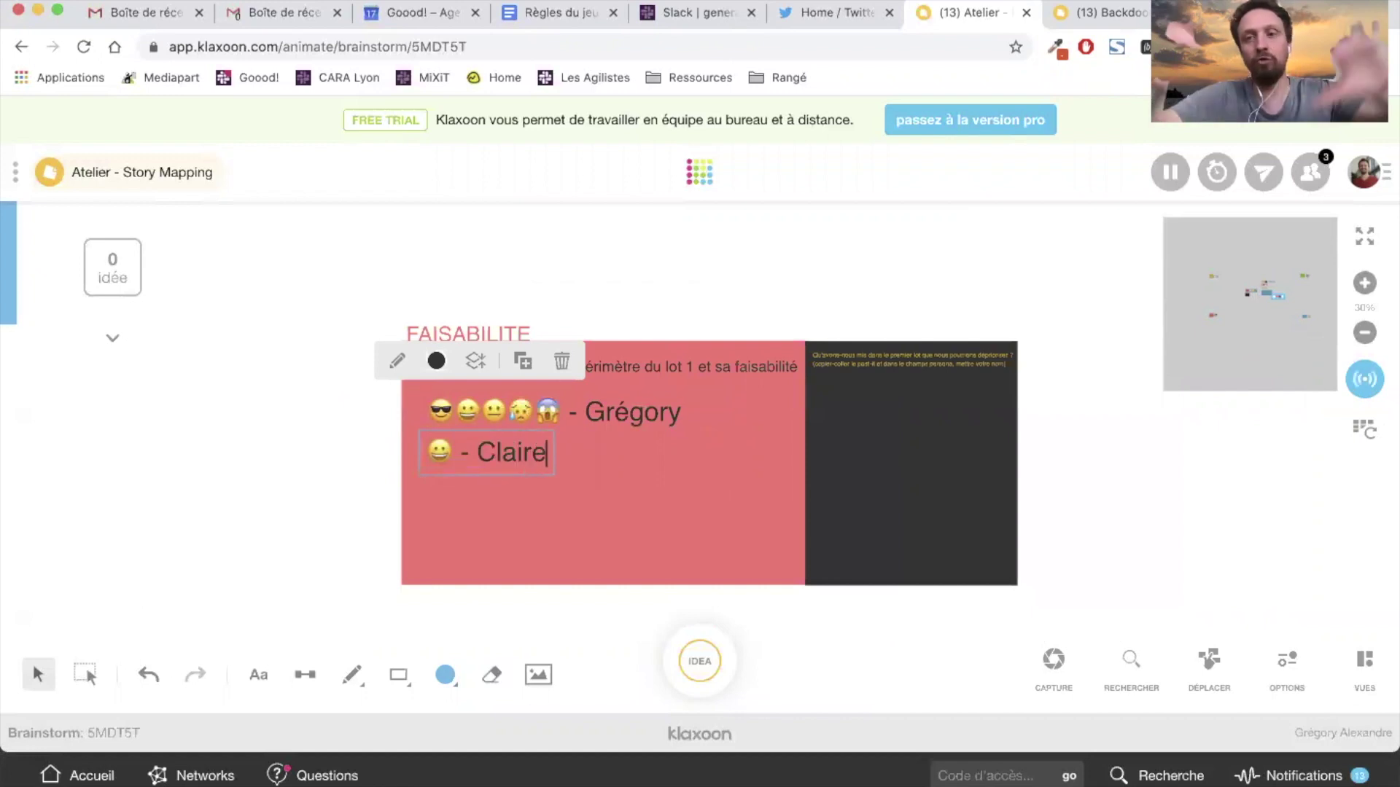
click(274, 519)
mouse_move(478, 456)
mouse_down()
mouse_move(420, 283)
mouse_move(482, 490)
mouse_move(483, 454)
mouse_up()
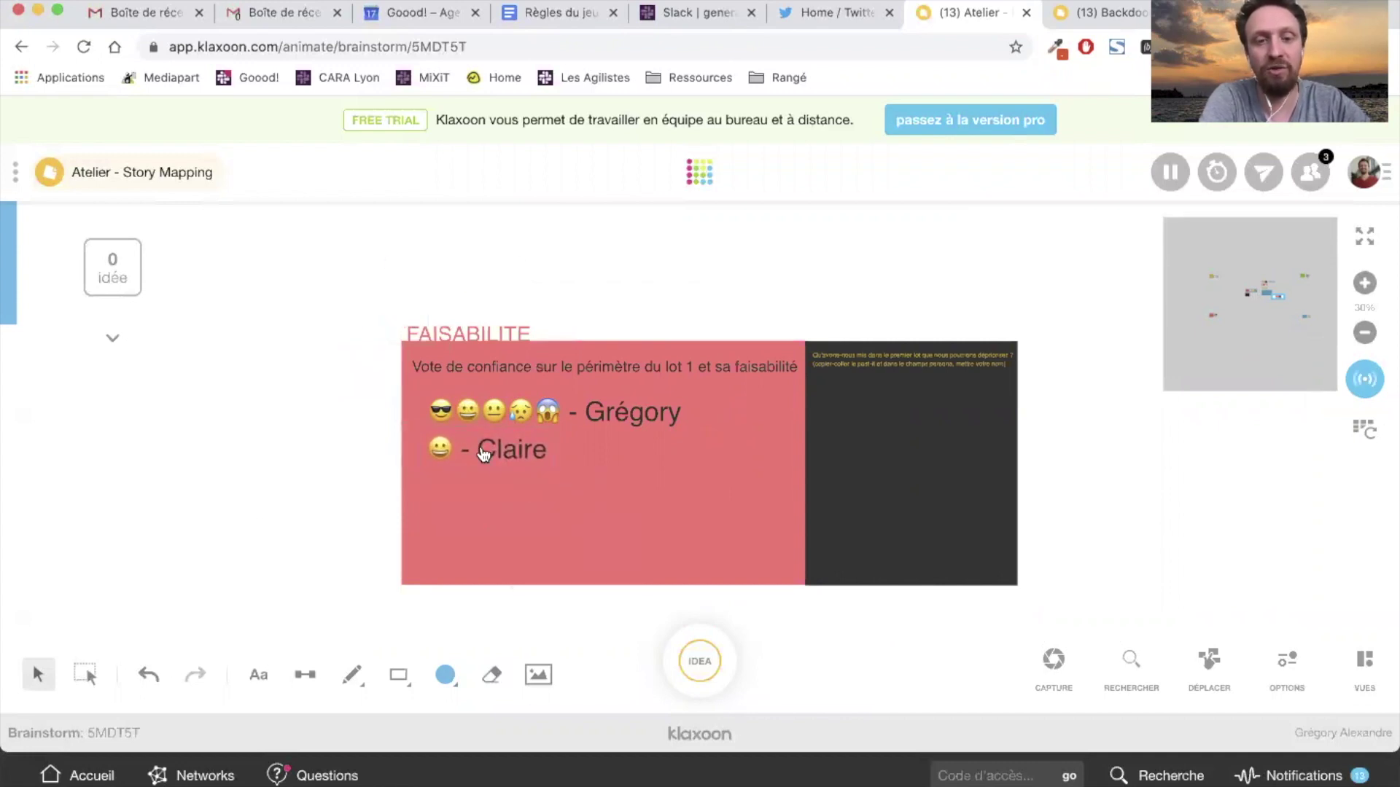
Examine the dark panel's question about what in the first batch could be deprioritised.
scroll(983, 417, up, 5)
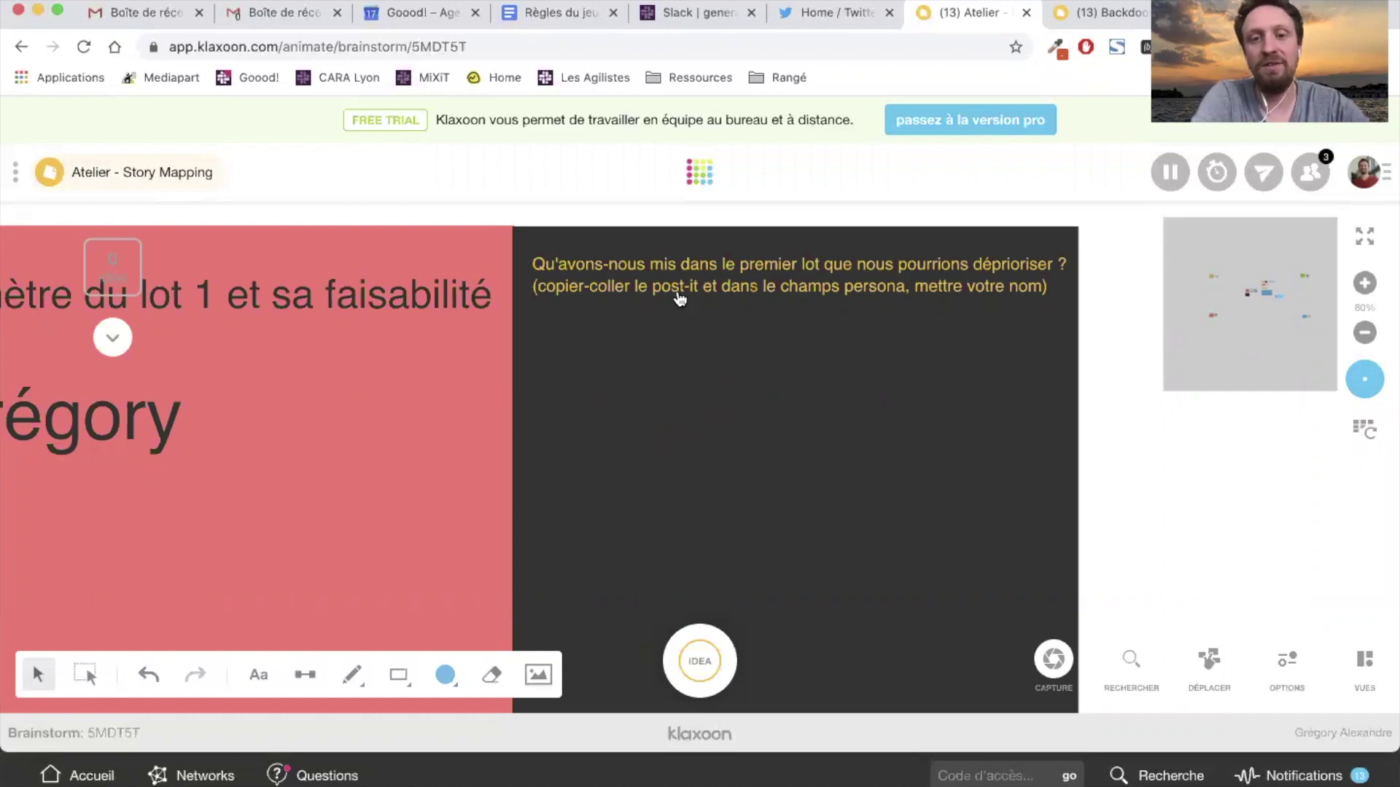
click(711, 275)
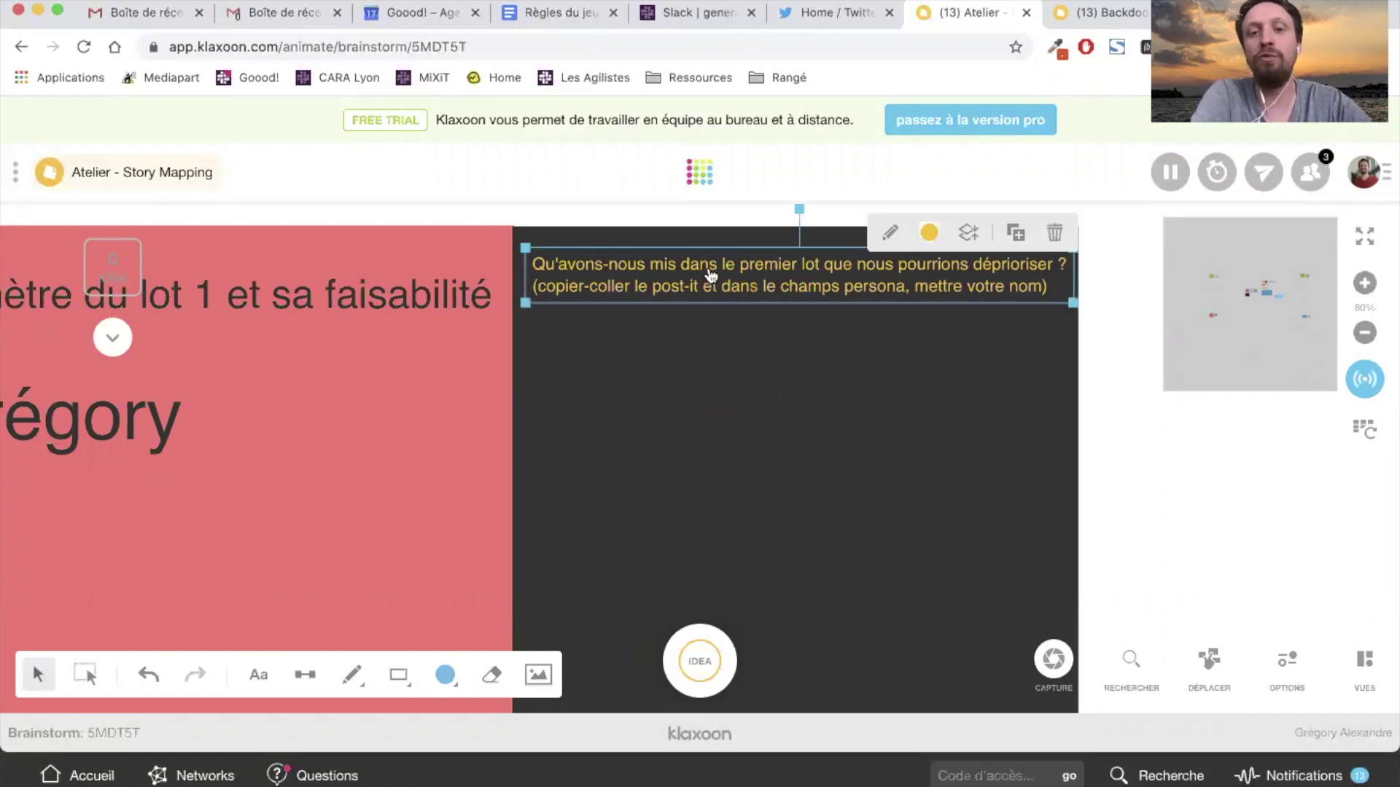
click(459, 370)
click(669, 303)
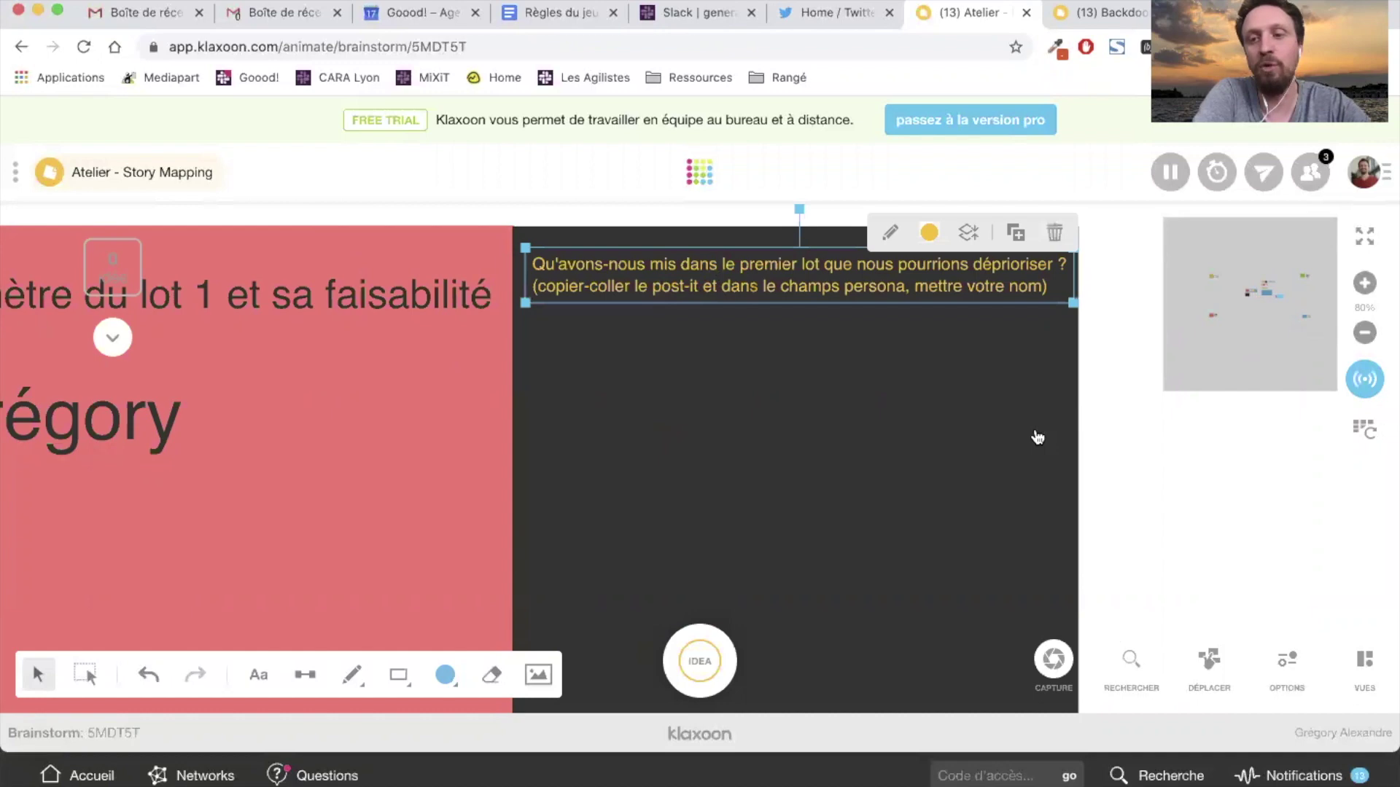
click(1126, 468)
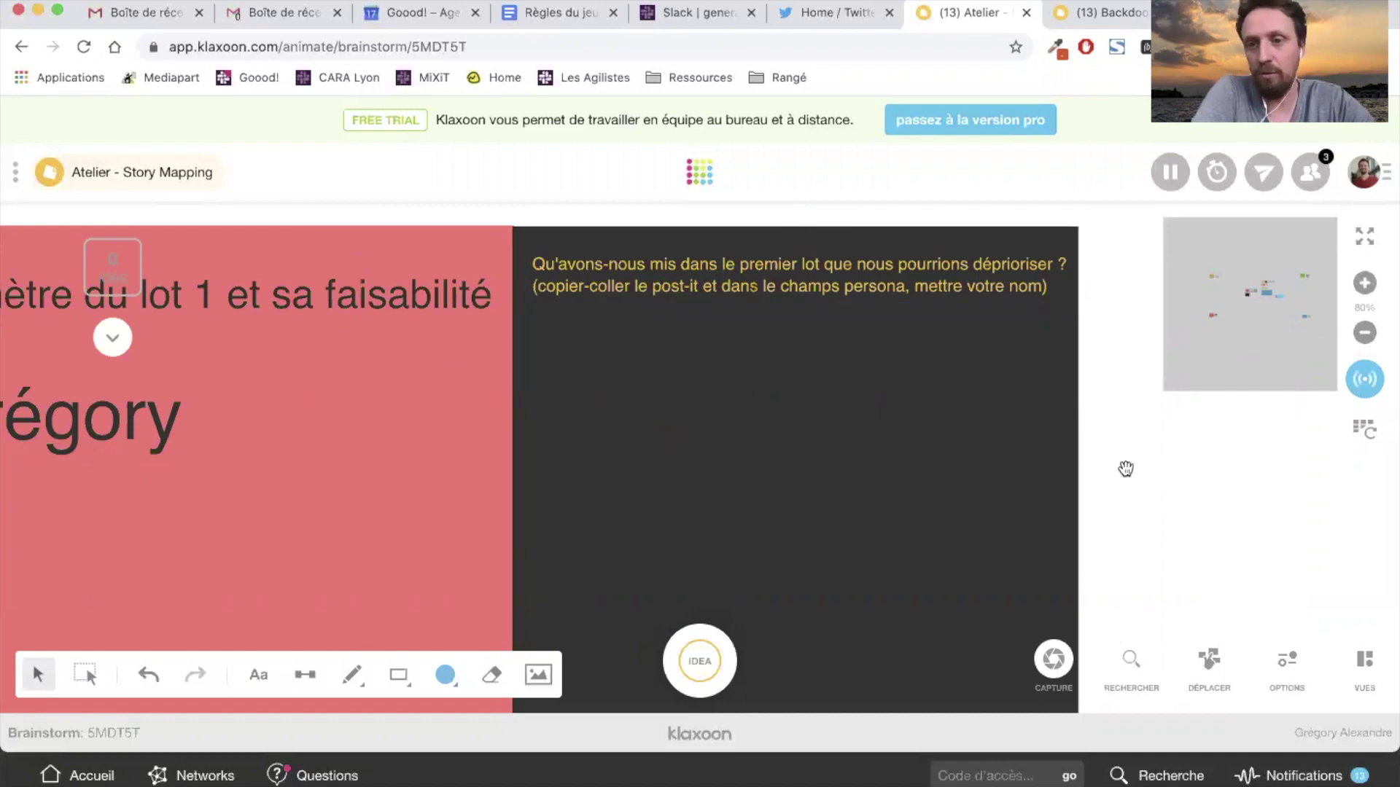
click(884, 259)
click(1160, 426)
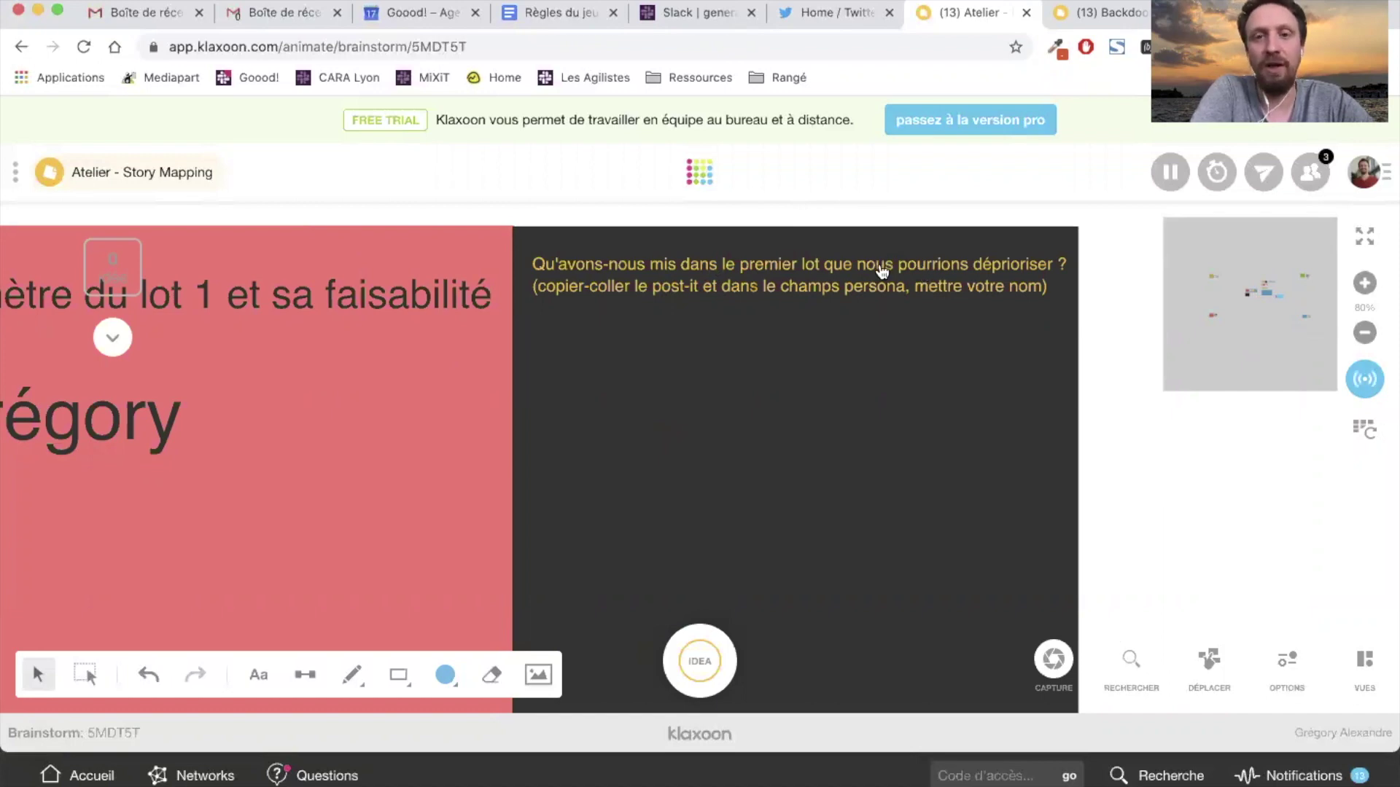
Look over the whole workshop board and examine the idea notes in the Story Mapping et priorisation section.
scroll(156, 476, down, 10)
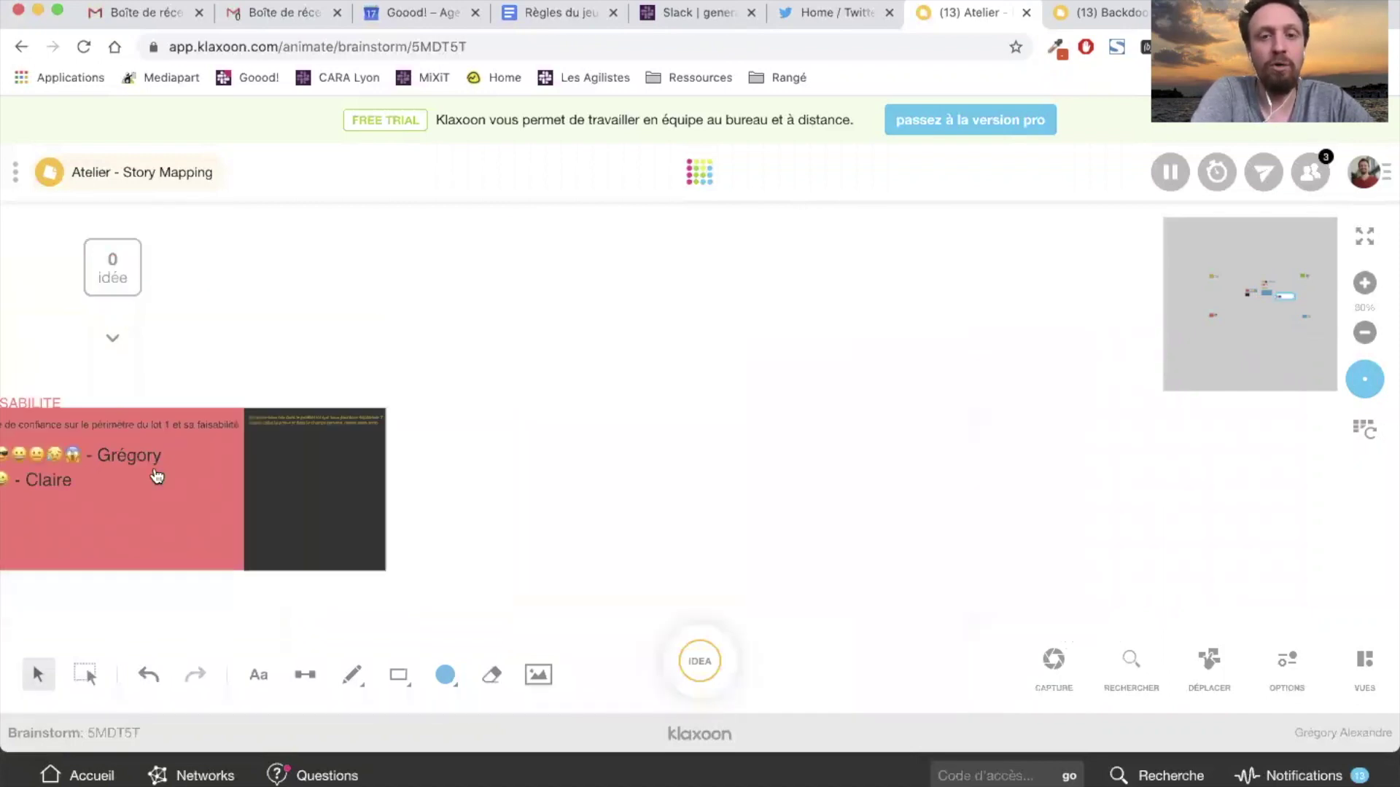
drag(178, 484, 984, 570)
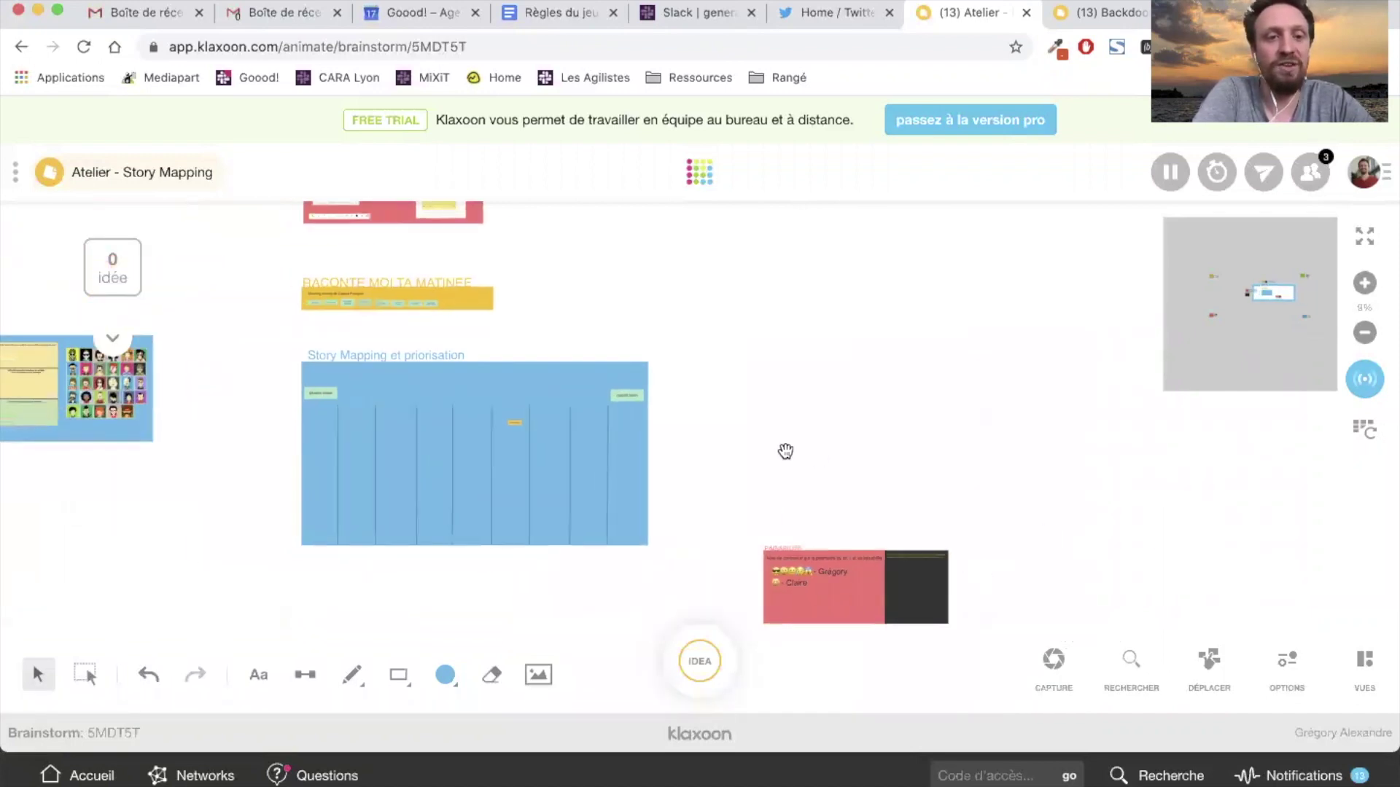
scroll(785, 452, down, 3)
drag(769, 387, 822, 462)
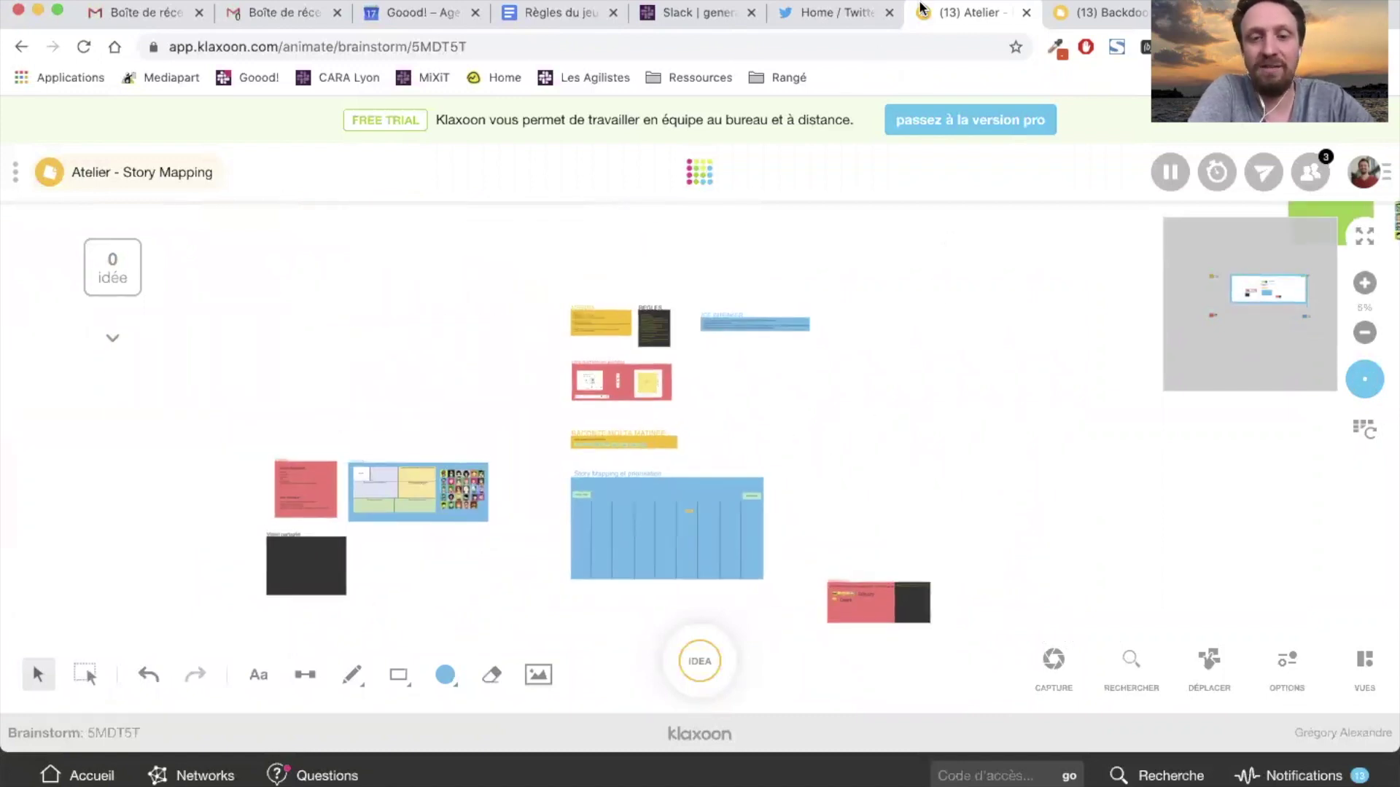
mouse_move(1340, 663)
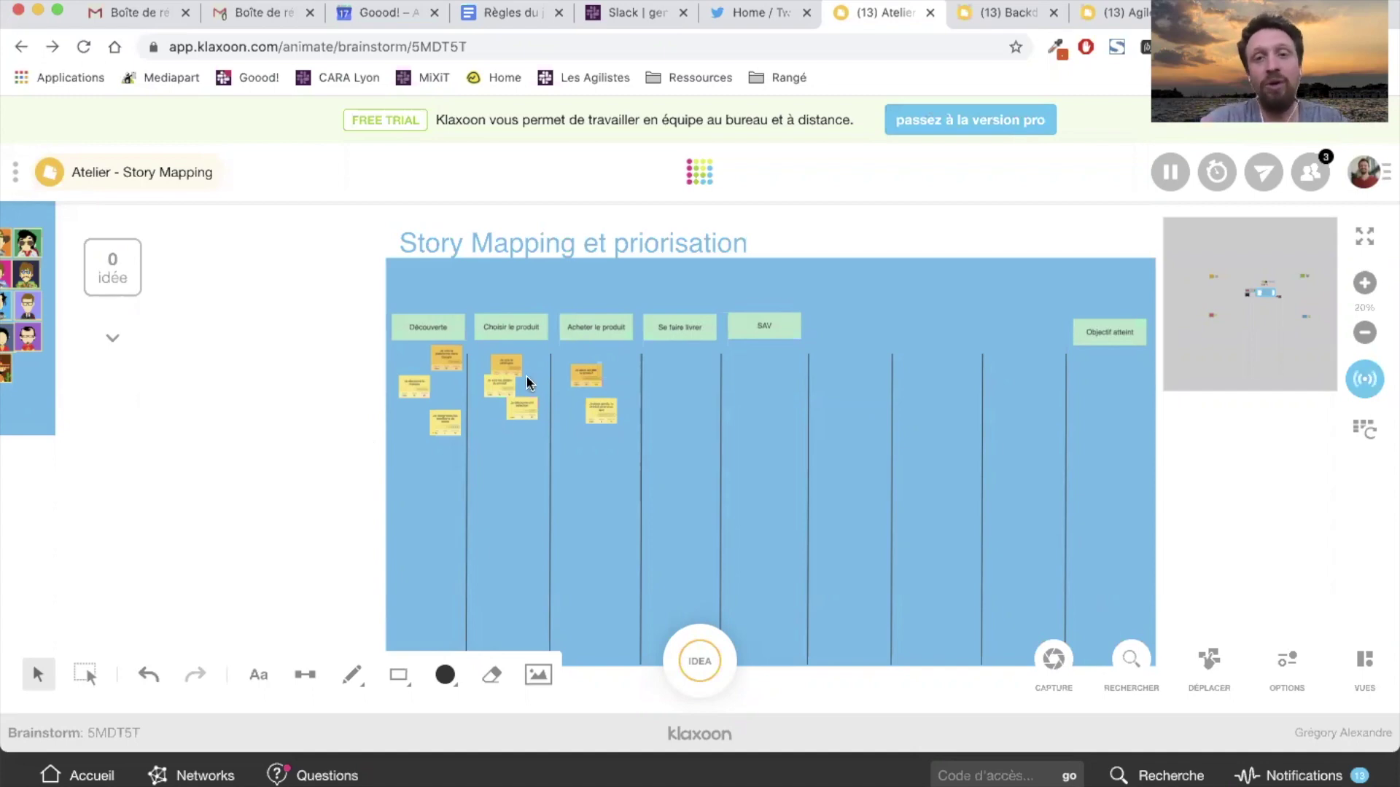
scroll(526, 375, up, 5)
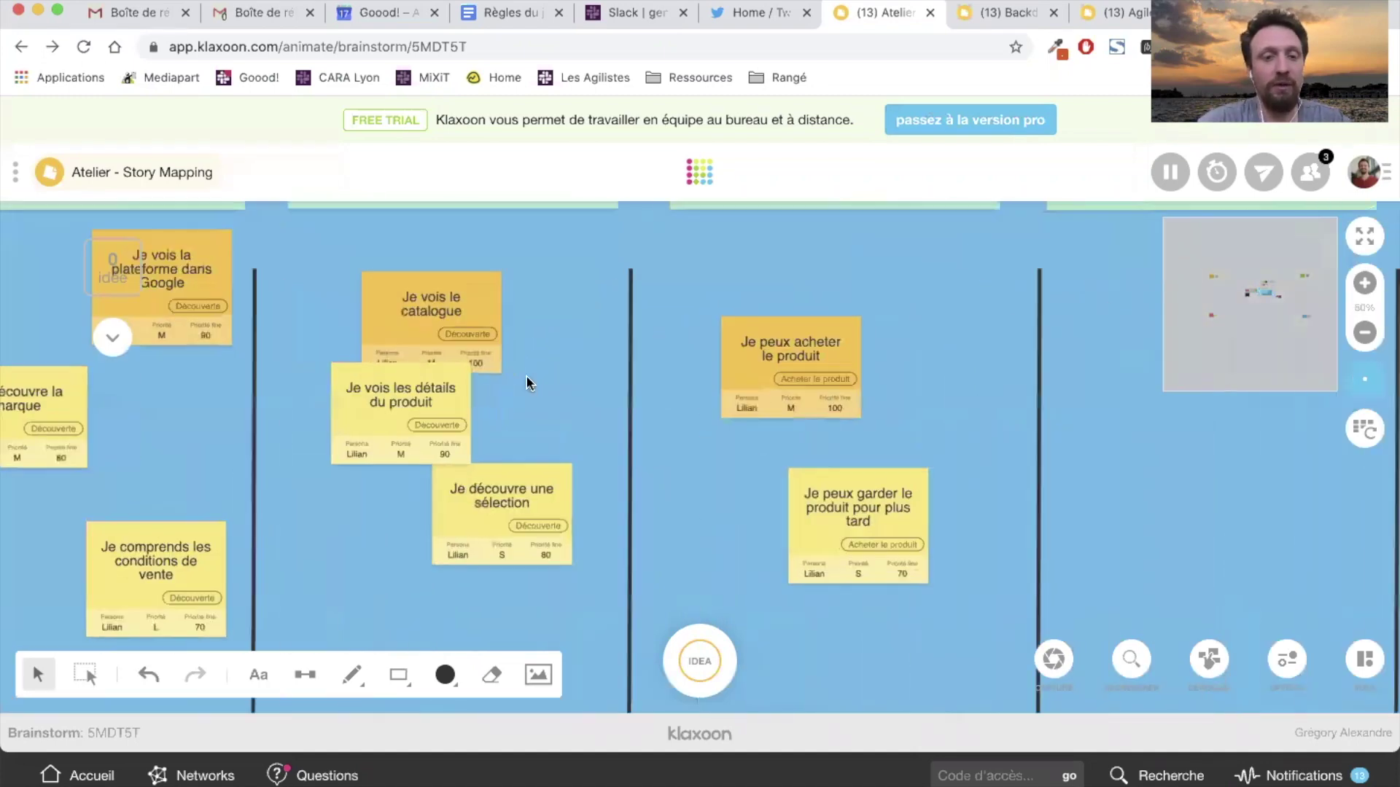
scroll(526, 375, down, 5)
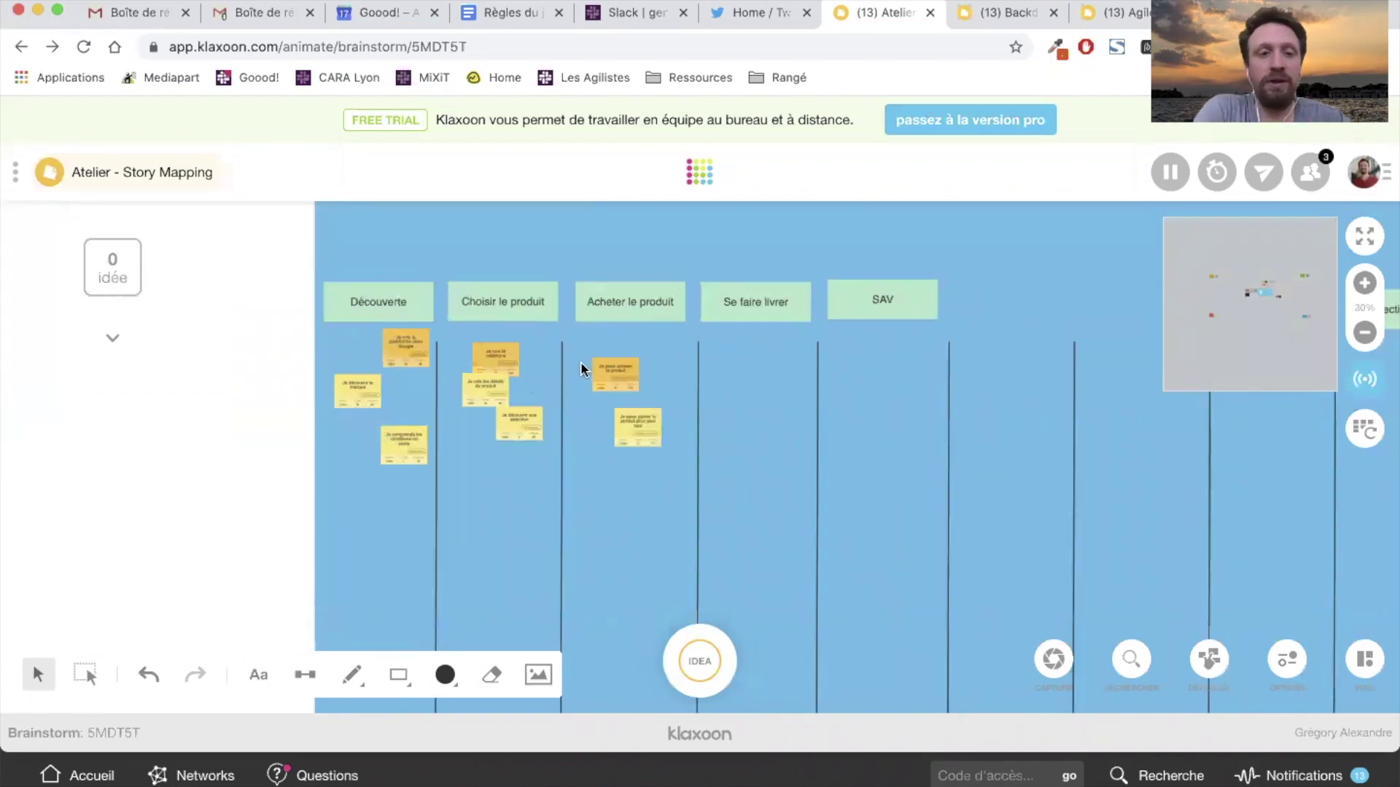
Open the brainstorm's Studio settings and review the list of workshop objectives.
click(13, 175)
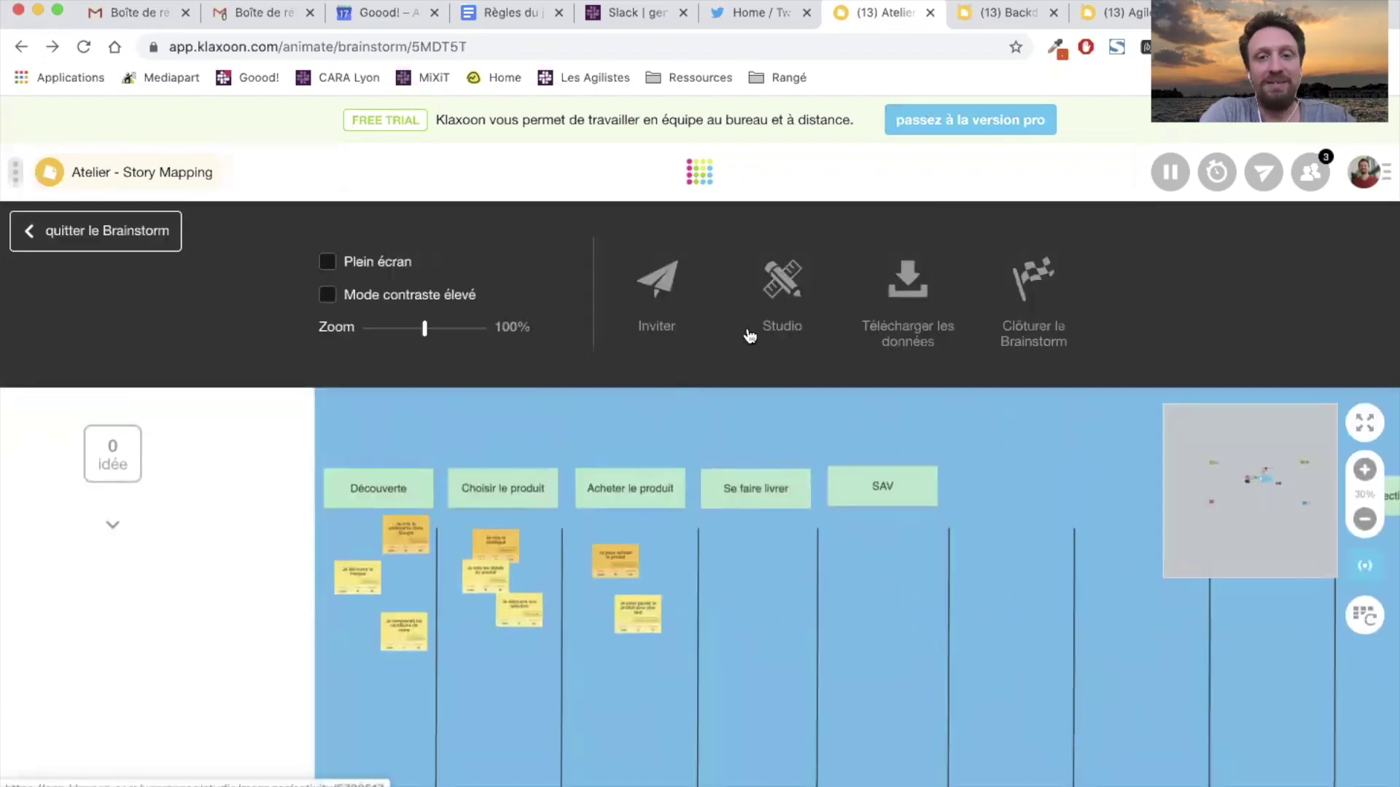
click(789, 292)
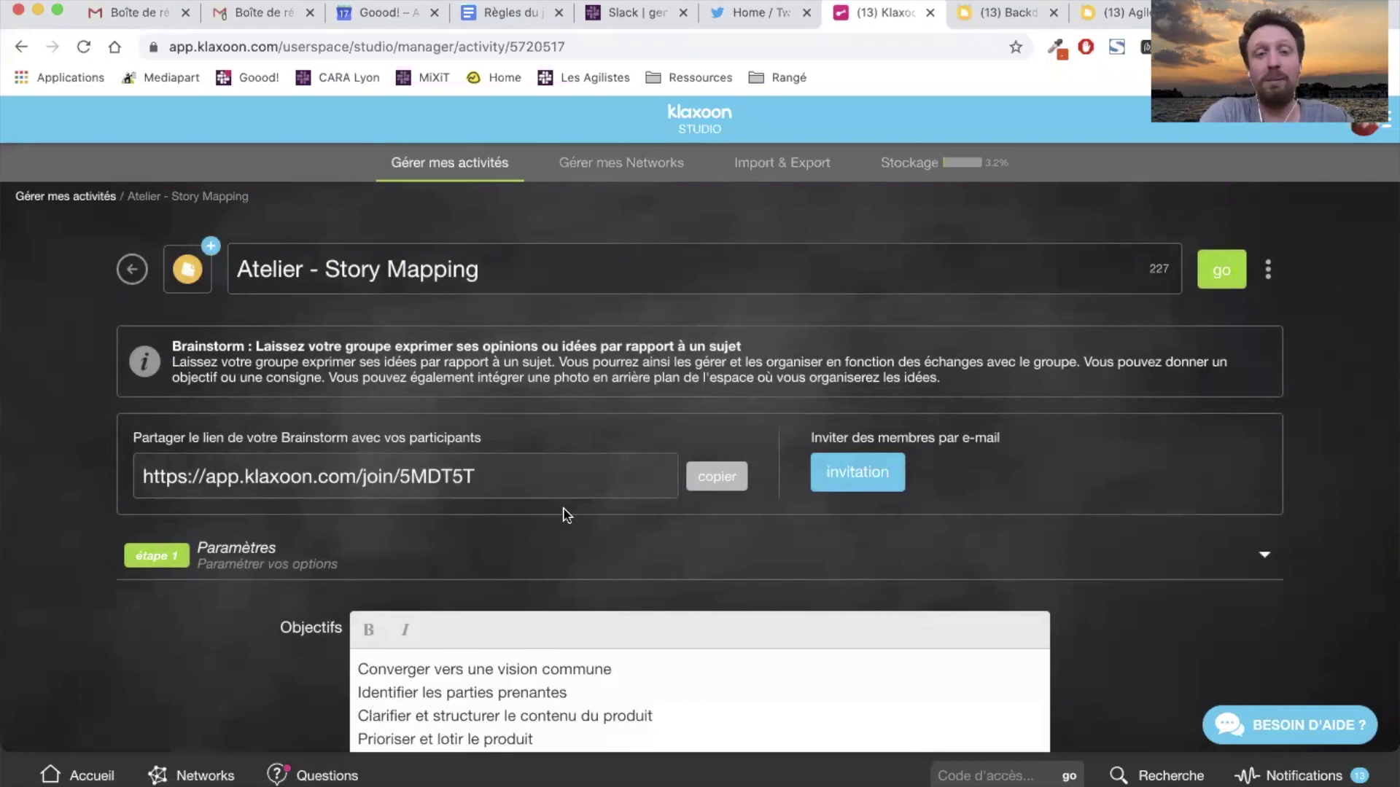
scroll(567, 514, down, 1)
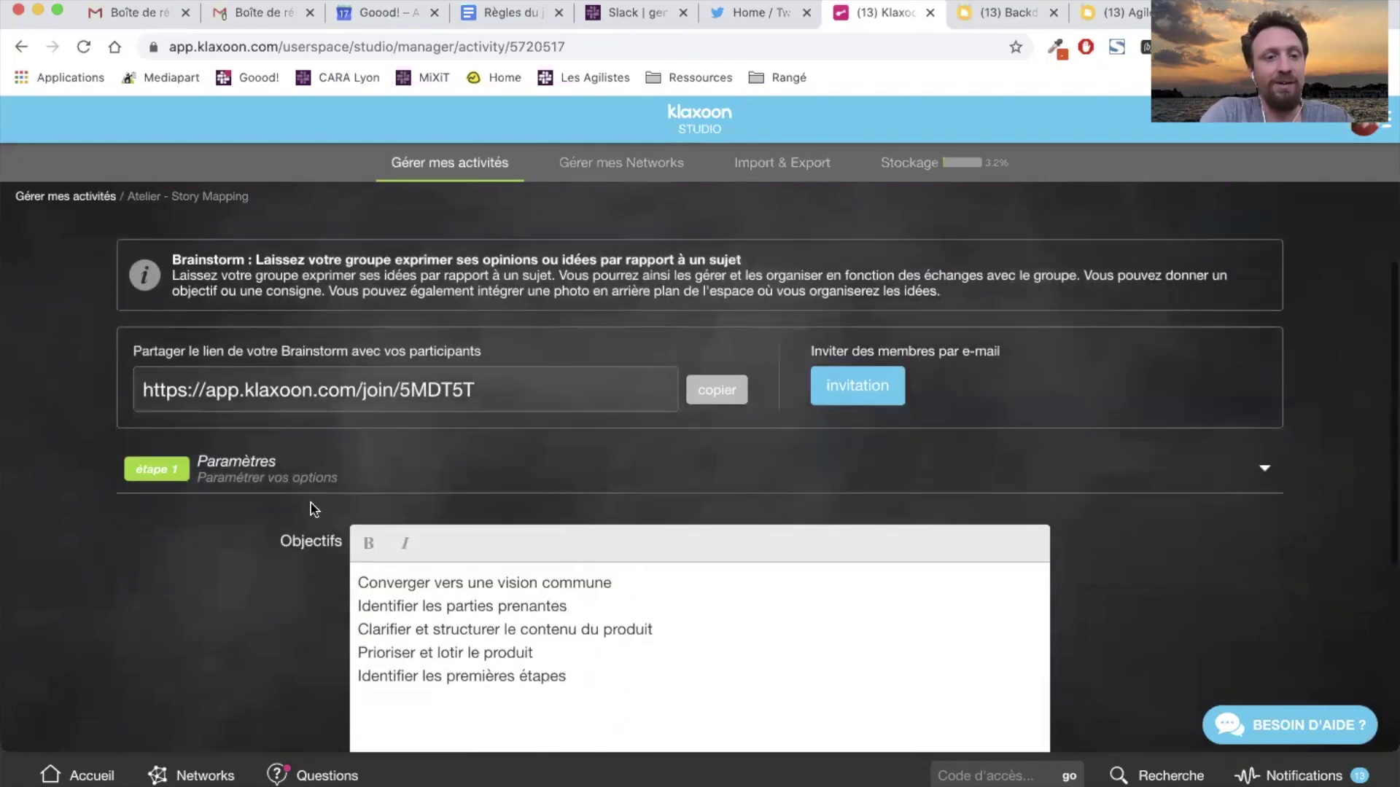
drag(583, 676, 319, 552)
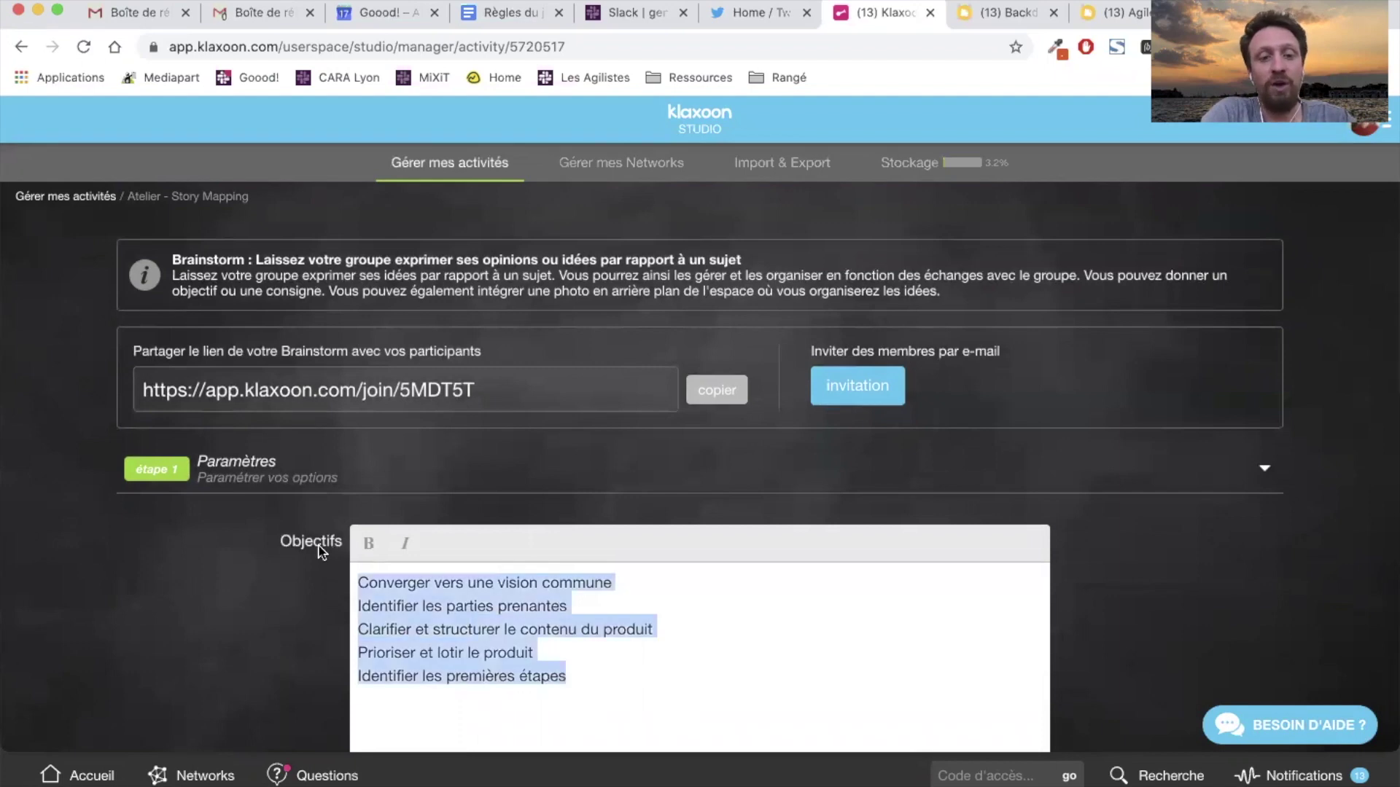
click(460, 620)
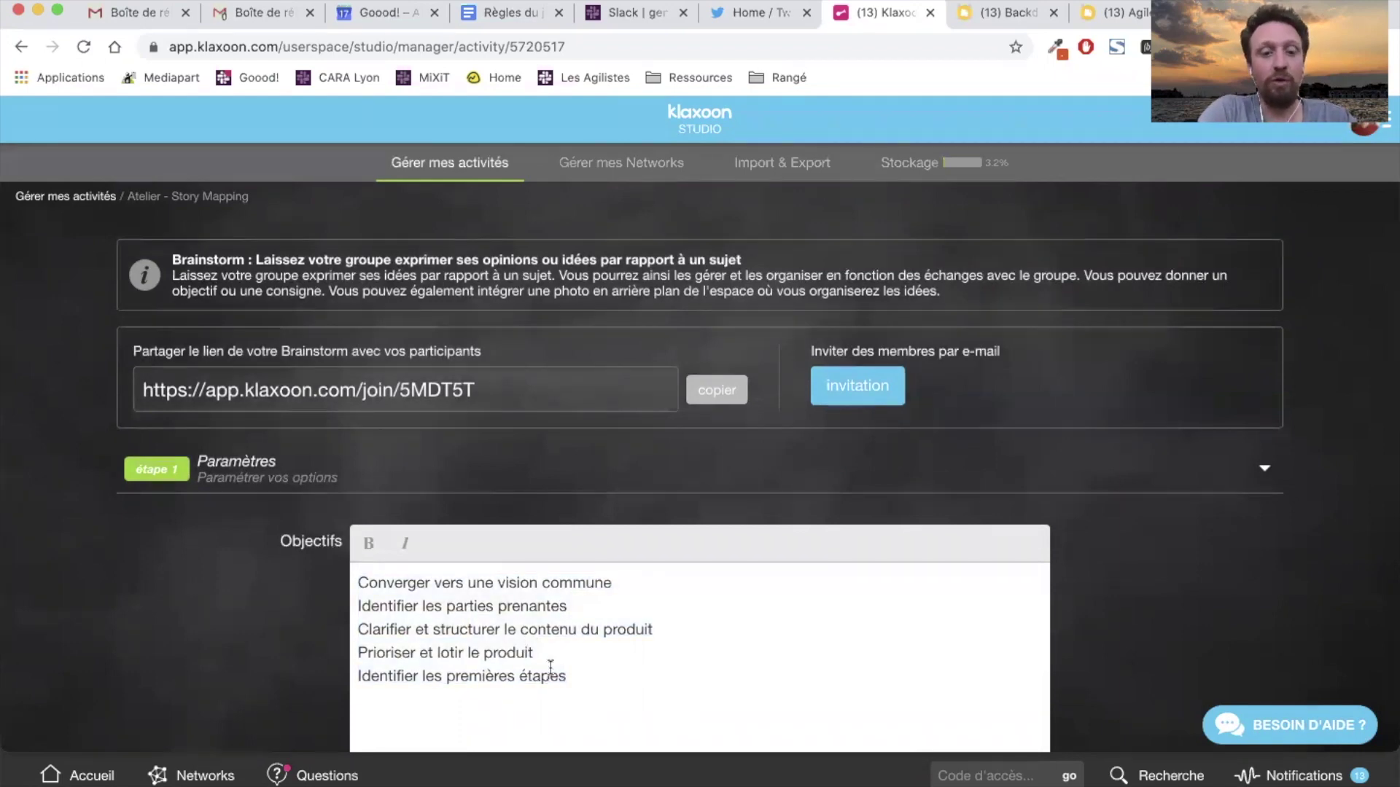
drag(575, 675, 350, 578)
click(414, 616)
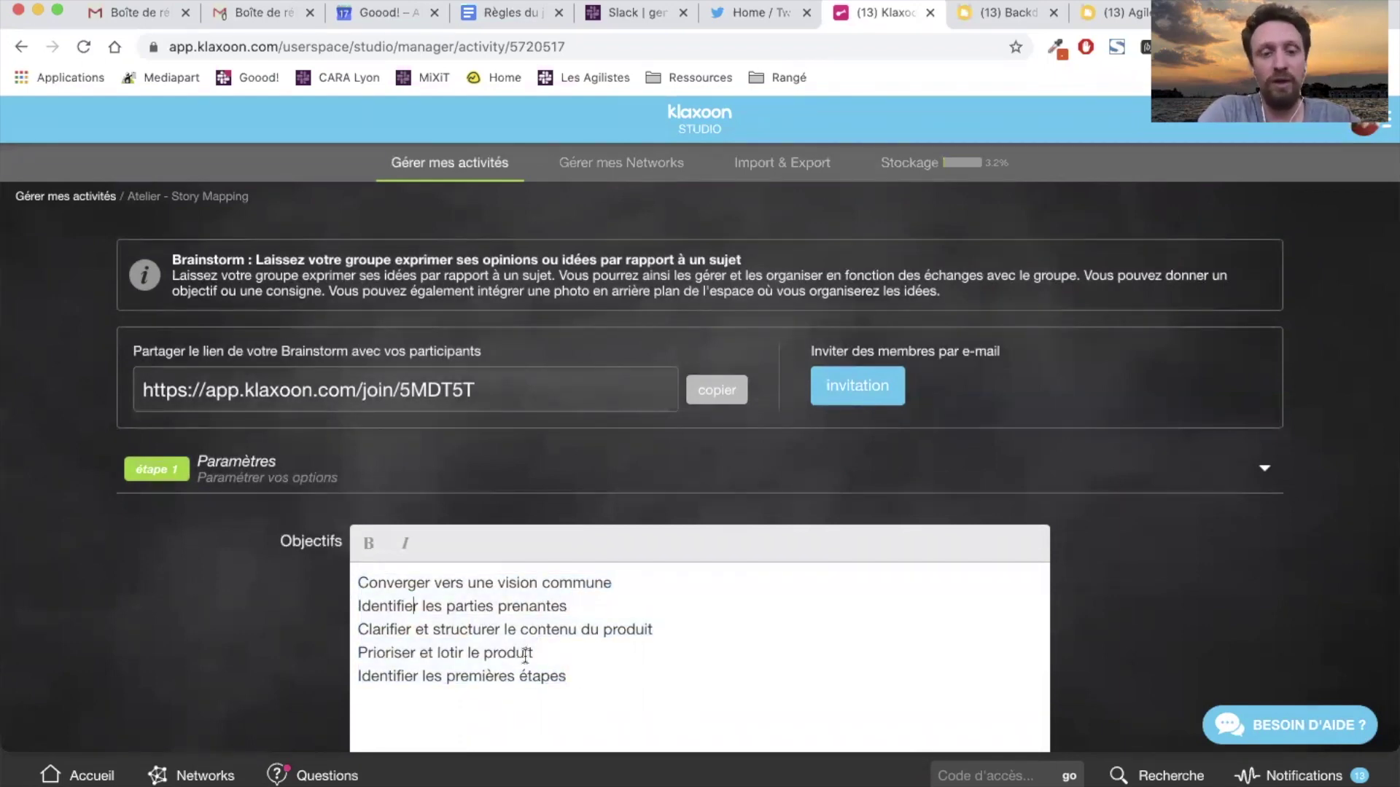
drag(581, 682, 396, 548)
Expand the Mode and Catégories settings in the Studio and review the participant mode and the idea categories.
scroll(442, 630, down, 3)
scroll(442, 631, down, 5)
click(321, 614)
scroll(438, 547, down, 7)
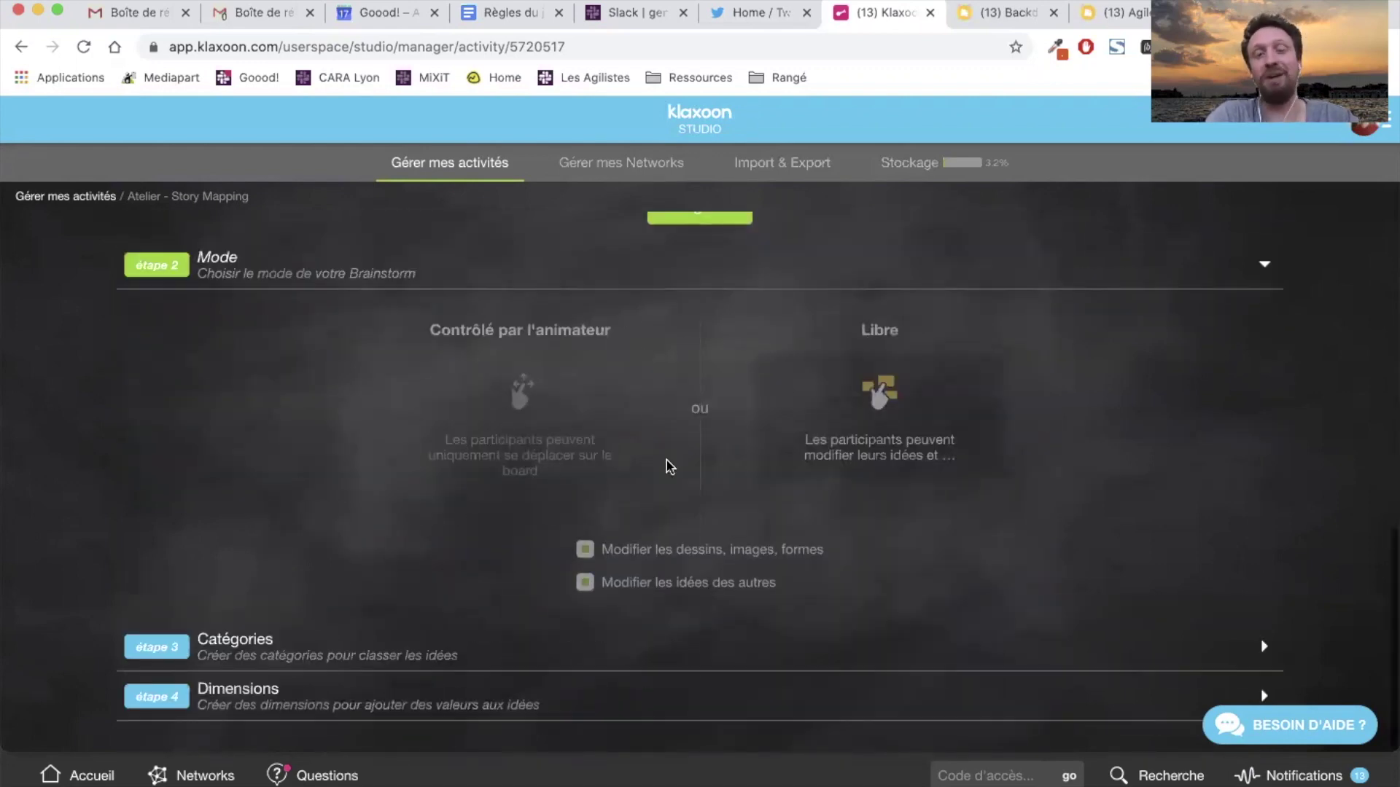
click(312, 646)
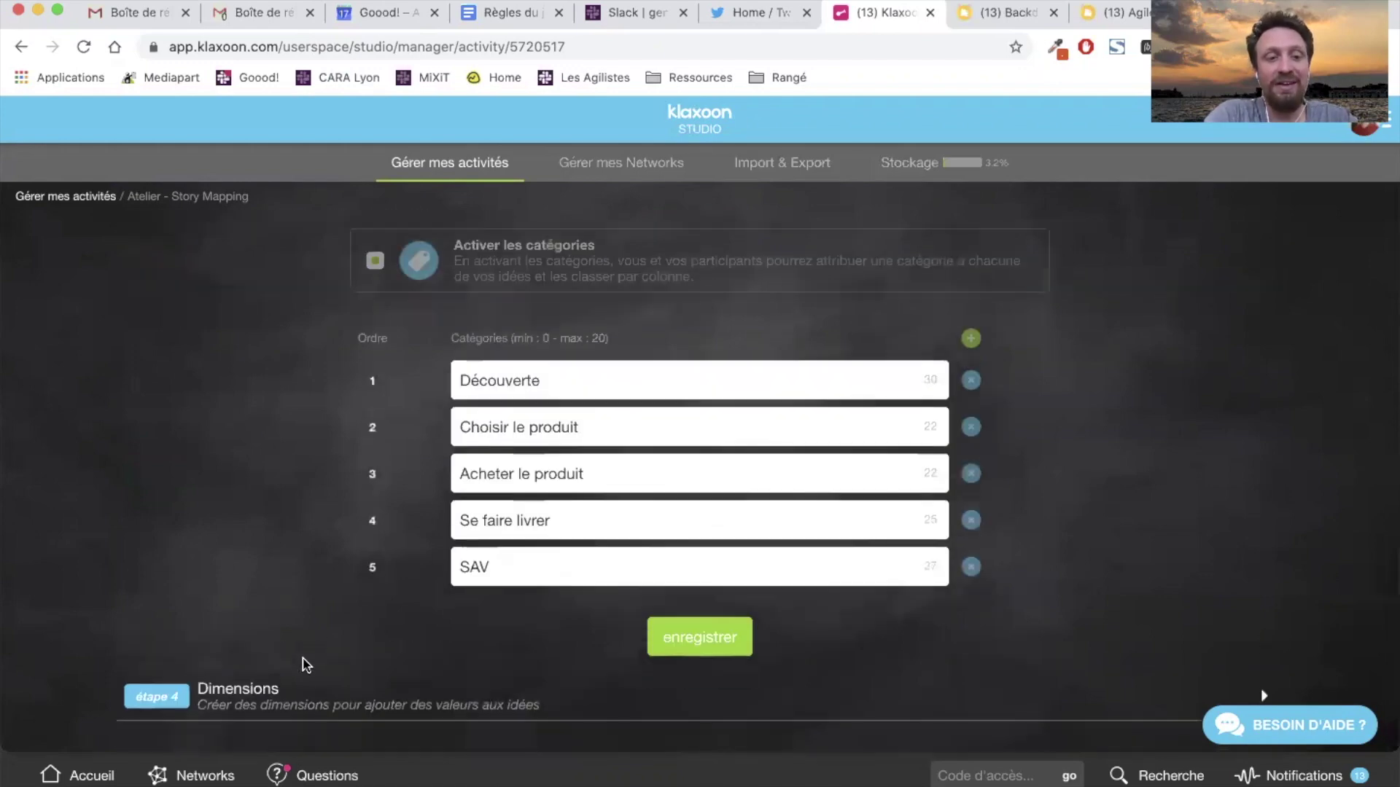
click(304, 682)
scroll(271, 441, up, 5)
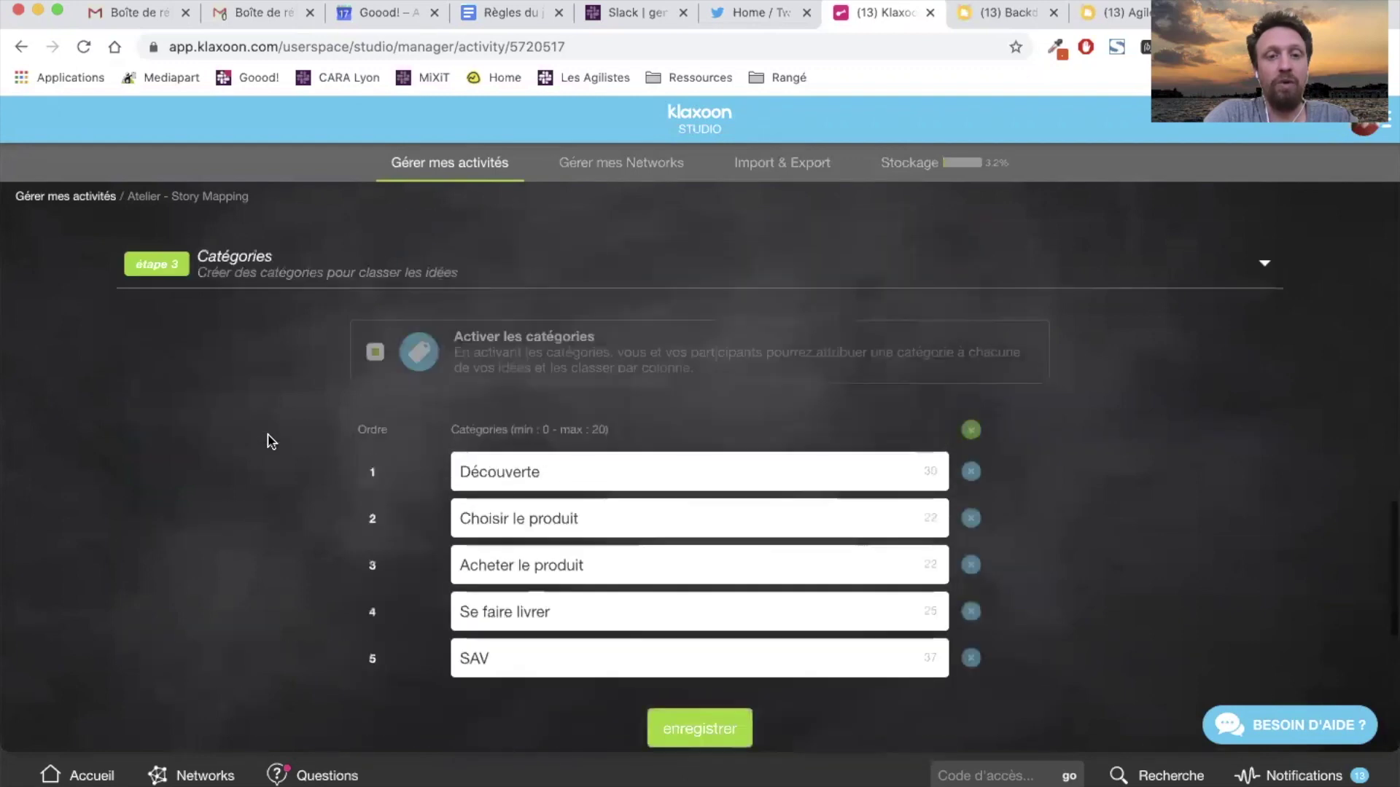
scroll(271, 441, down, 1)
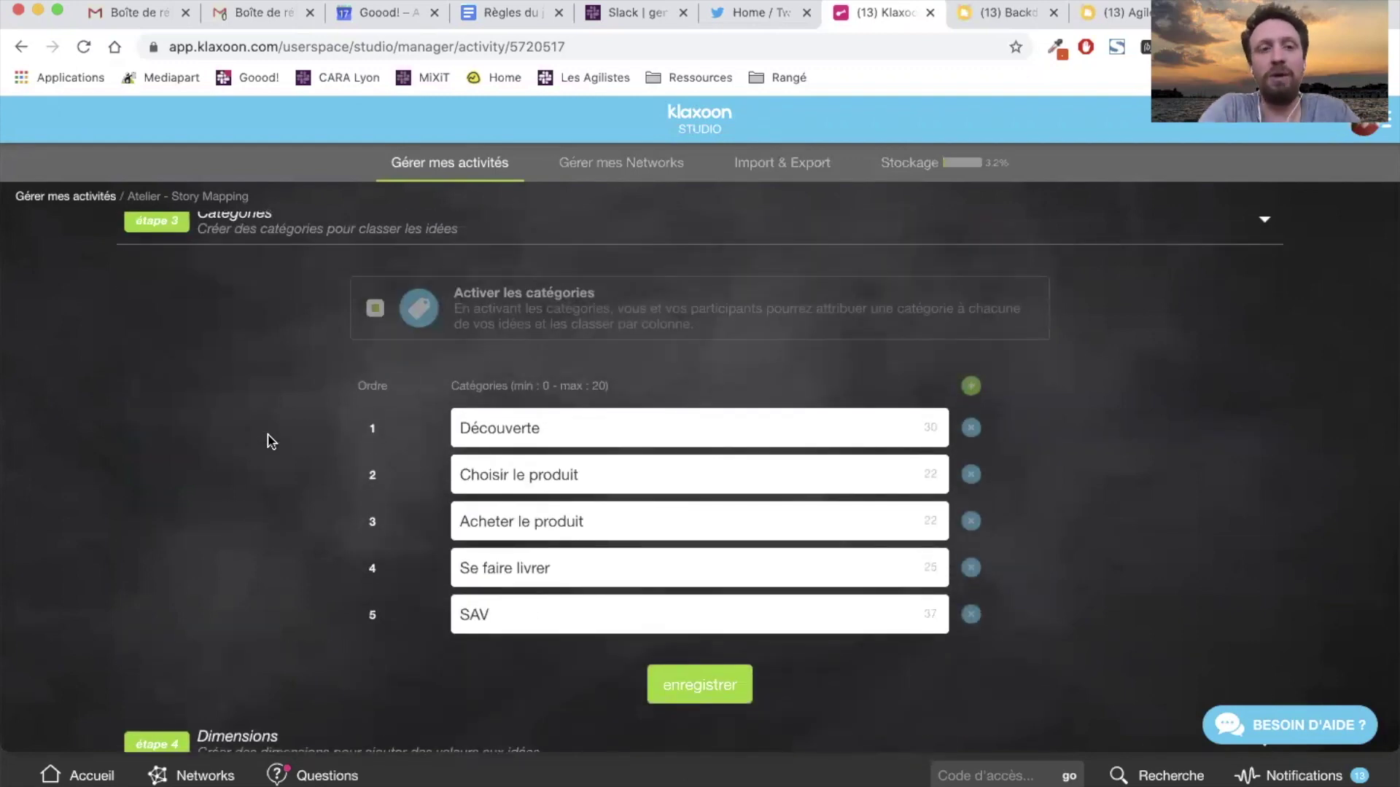
scroll(271, 441, up, 1)
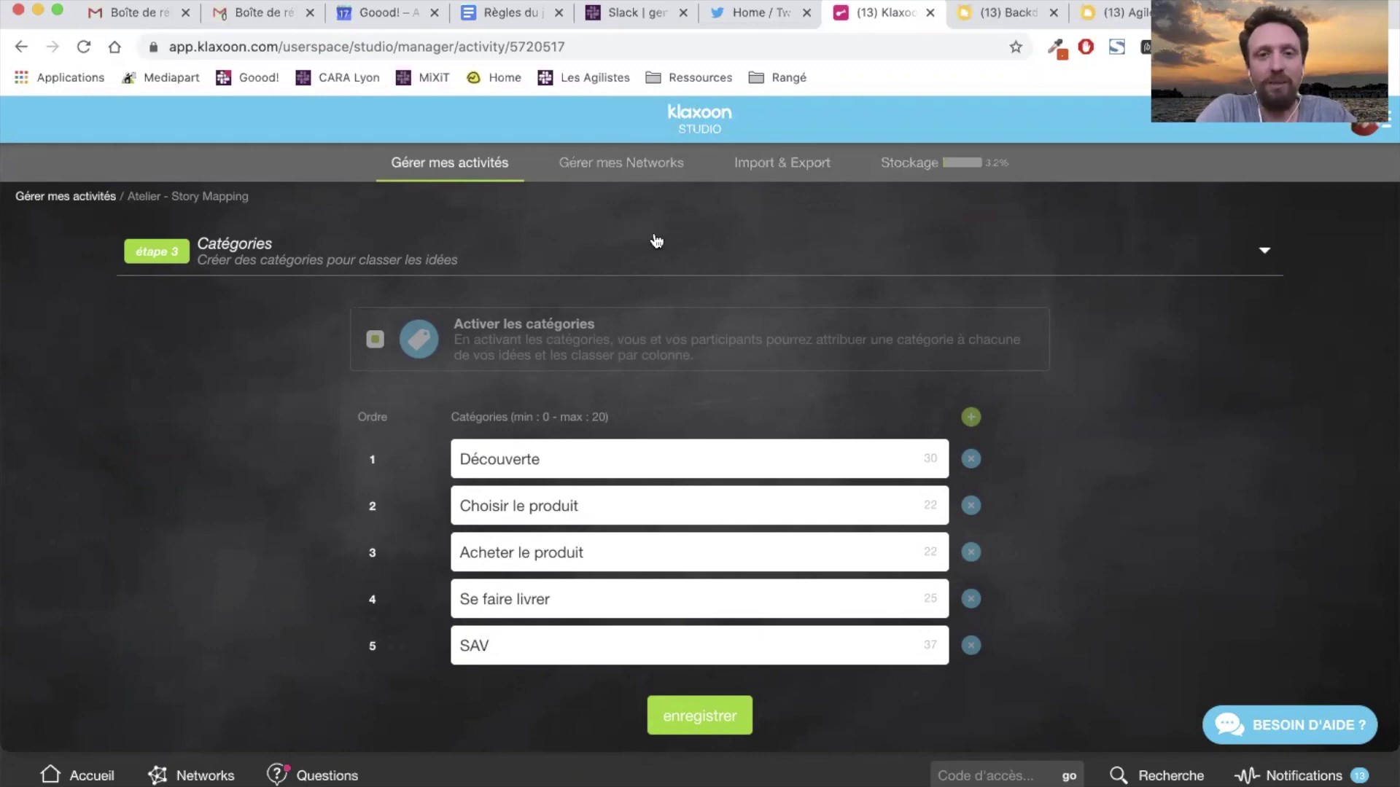
Return to the workshop board, review the idea categories in the board options and save them.
click(16, 56)
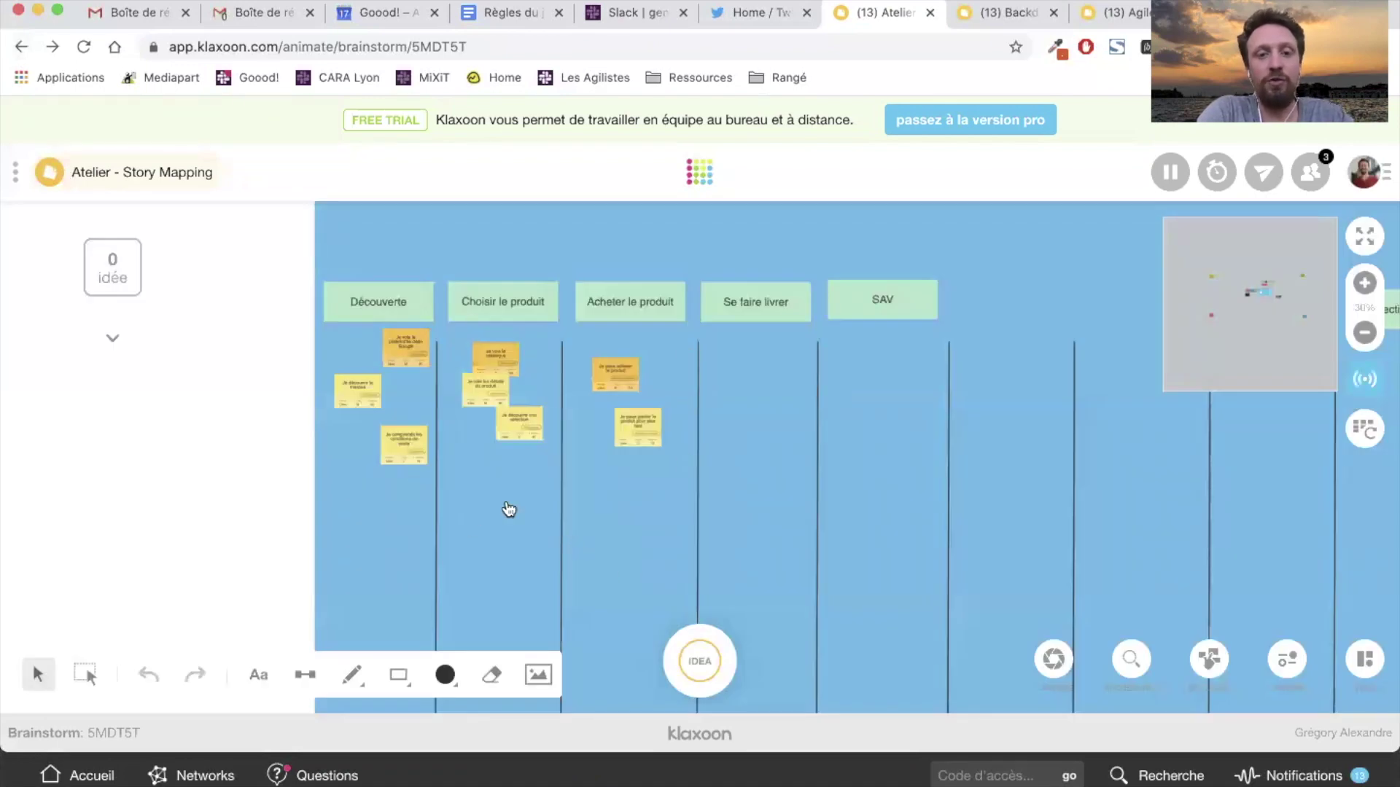
click(1286, 660)
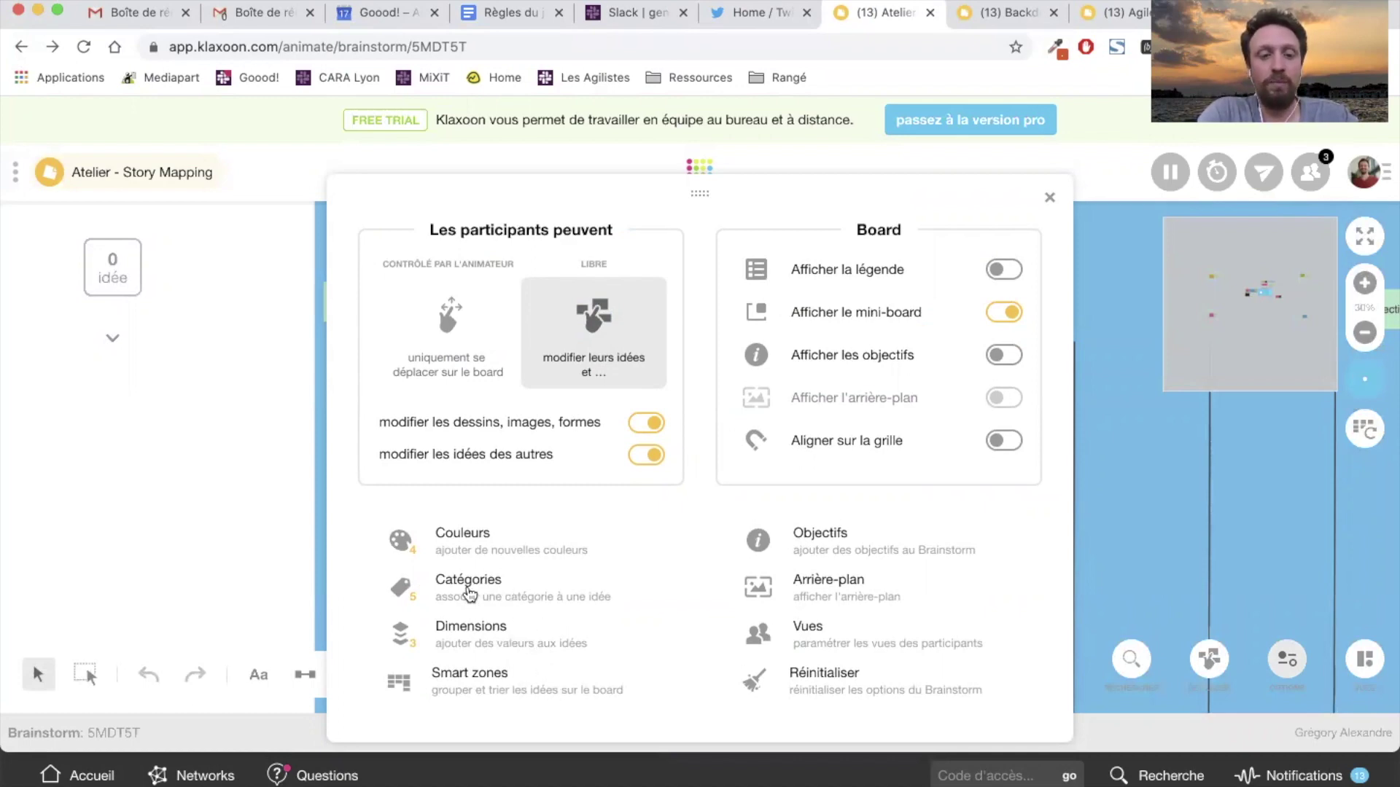
click(468, 592)
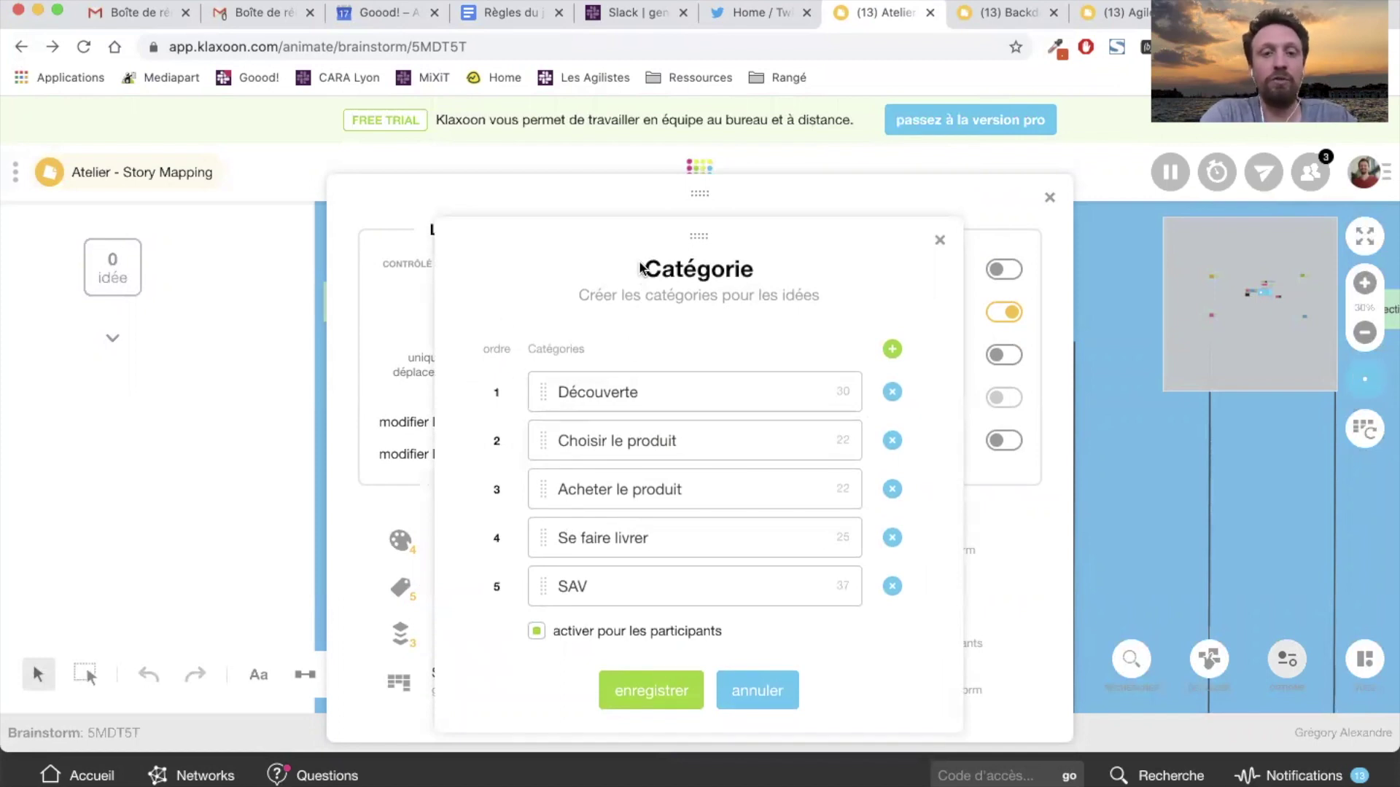
drag(643, 269, 825, 293)
click(826, 298)
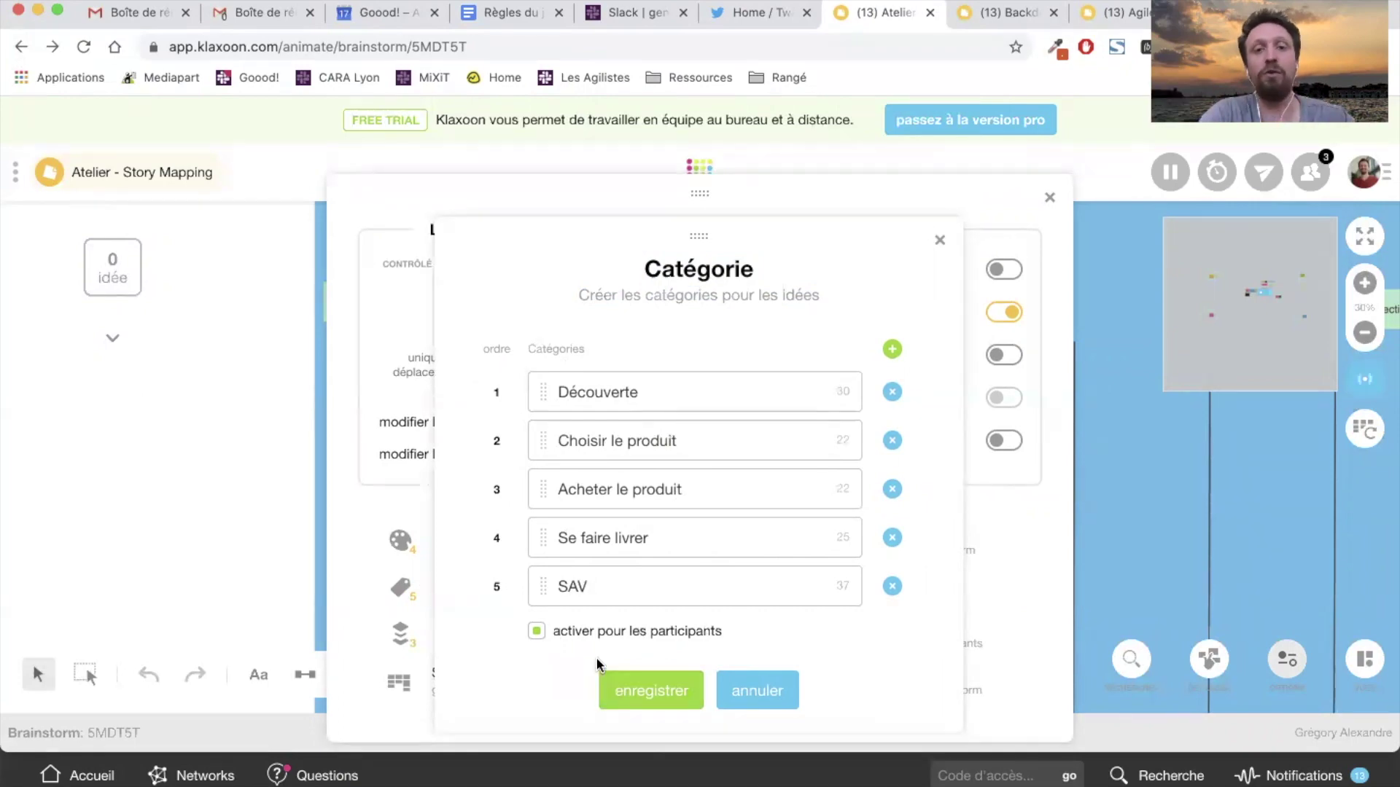
click(648, 698)
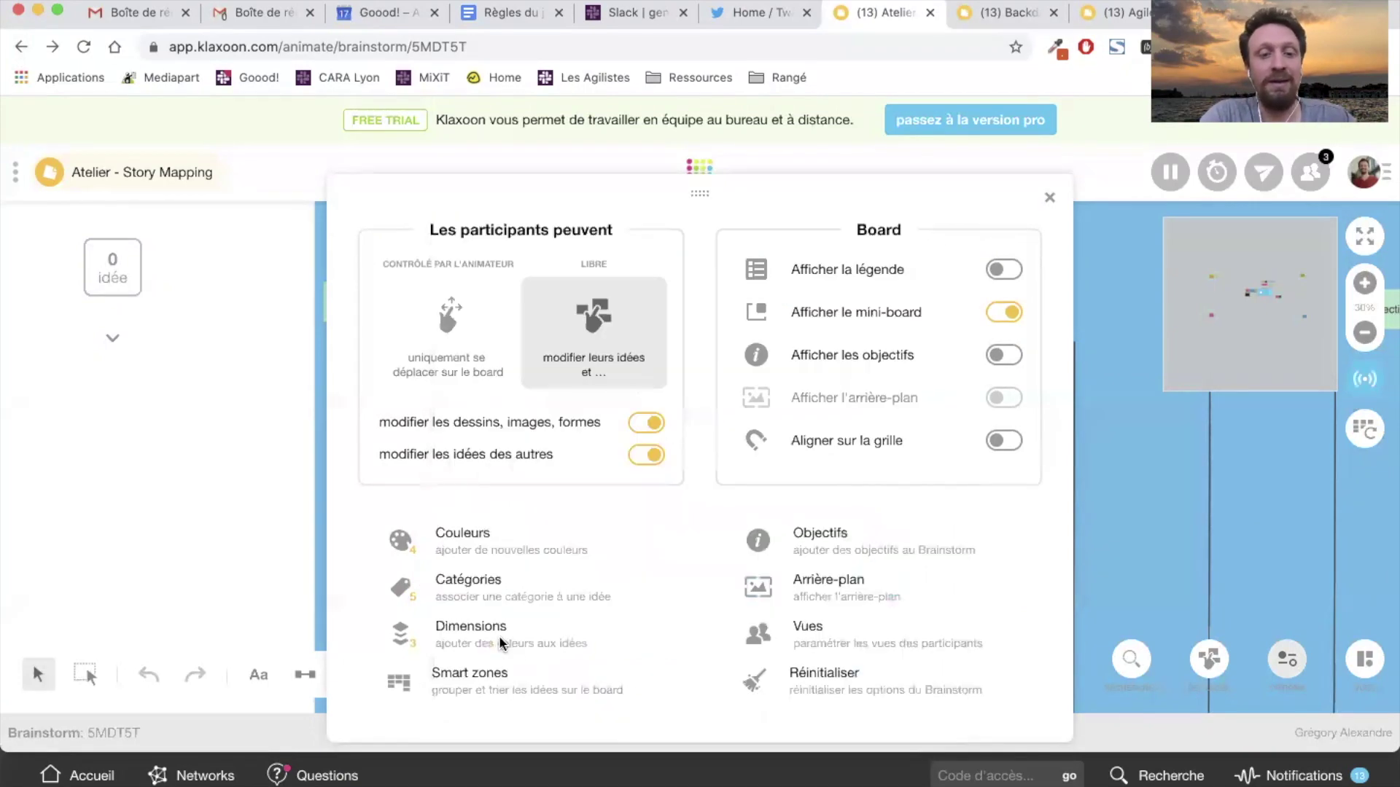
Review the Persona, Priorité and Priorité fine dimensions in the board options, save them and close the options.
click(503, 645)
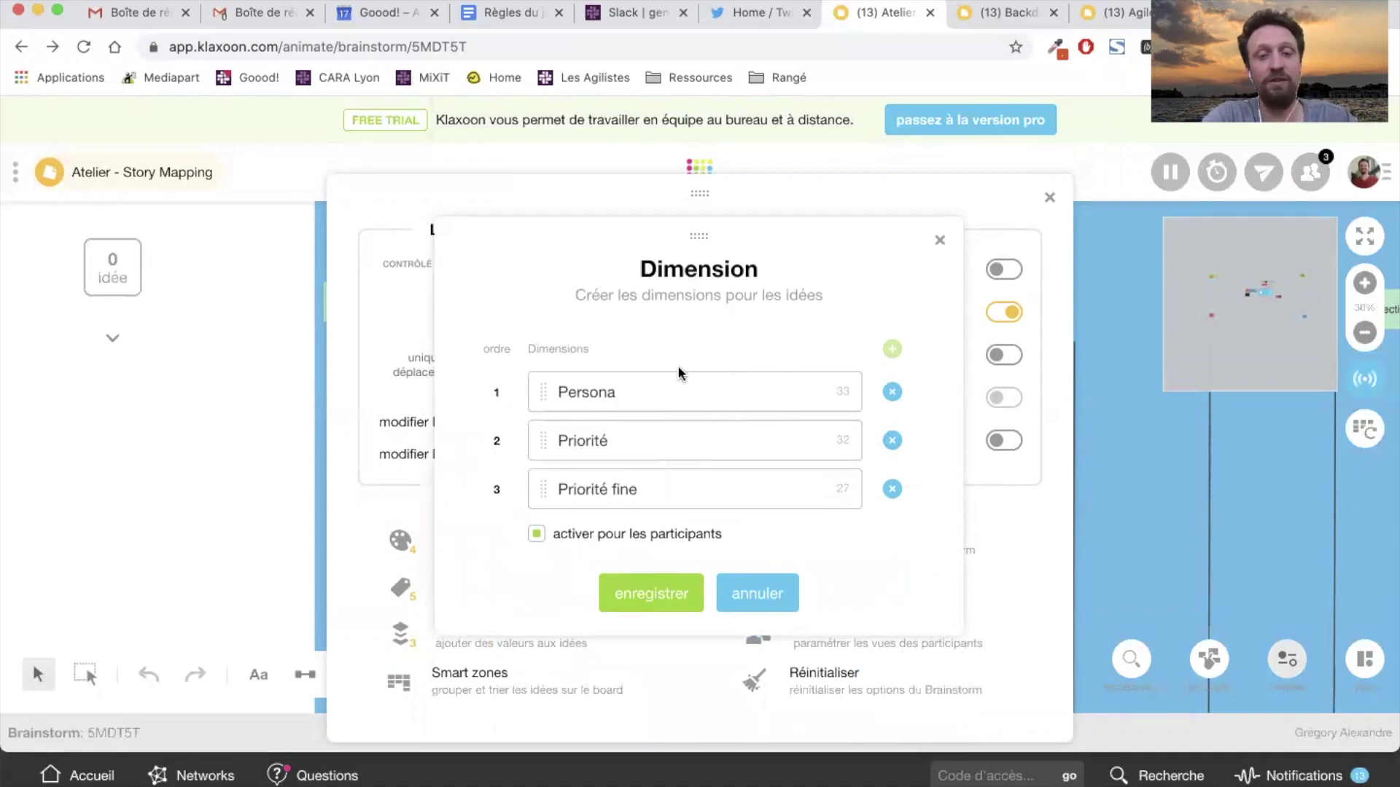
drag(616, 390, 541, 378)
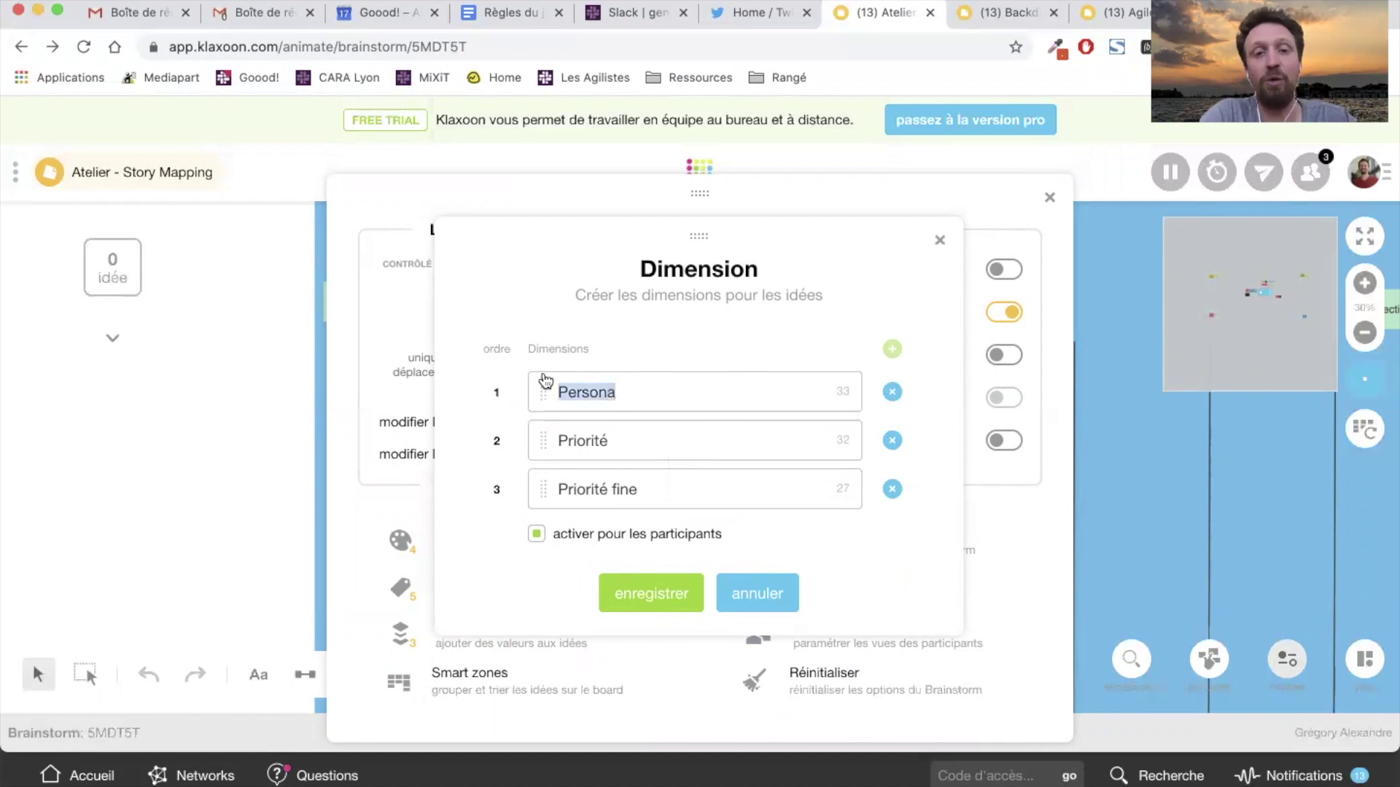
double_click(583, 440)
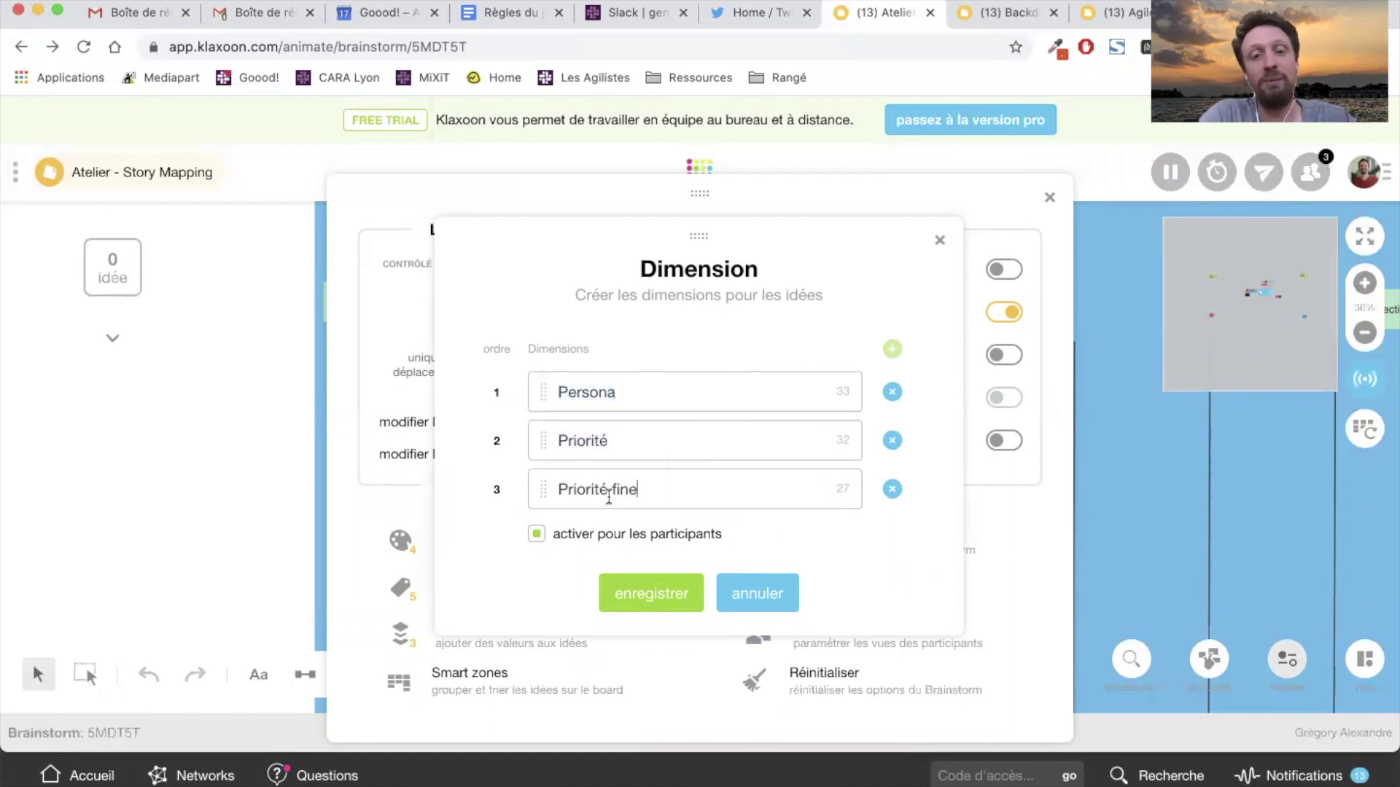
triple_click(609, 495)
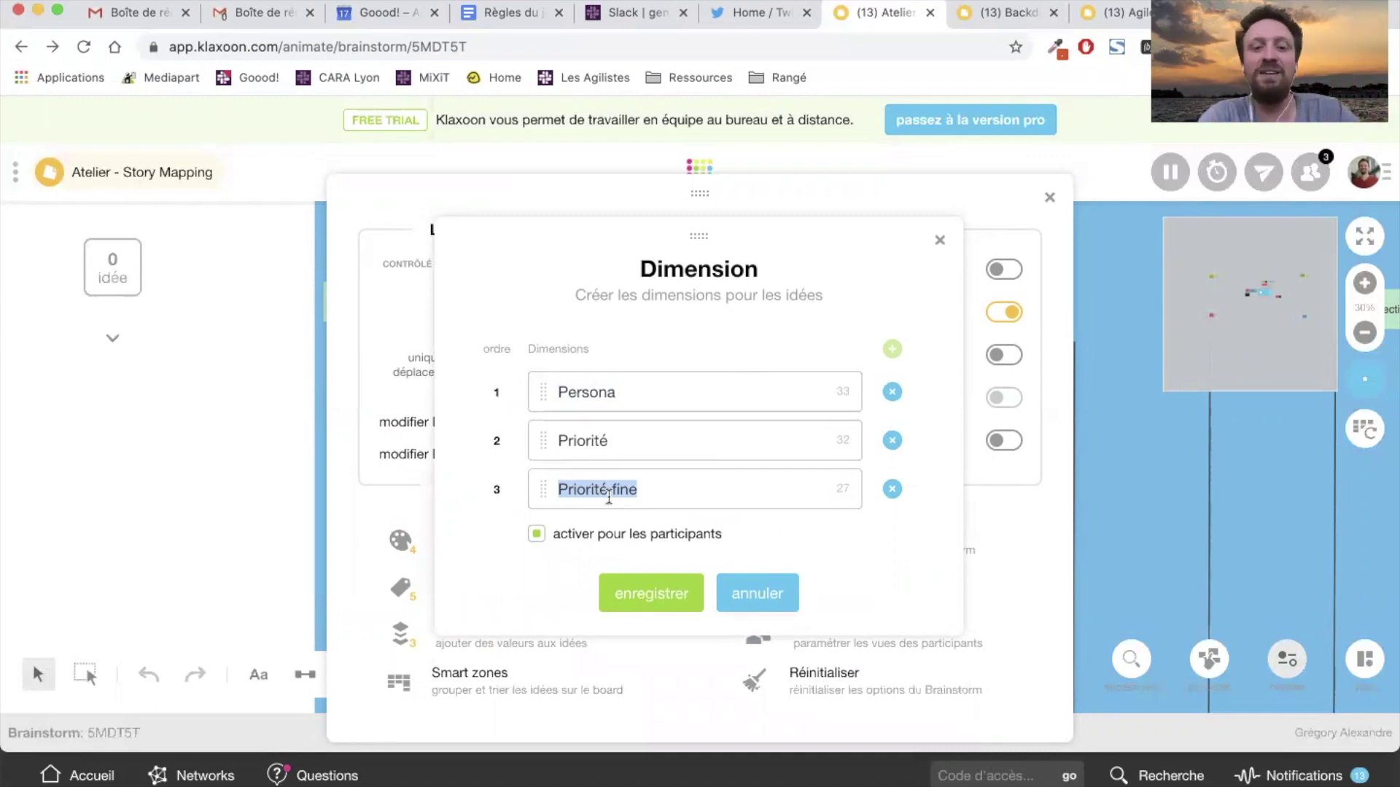
click(708, 490)
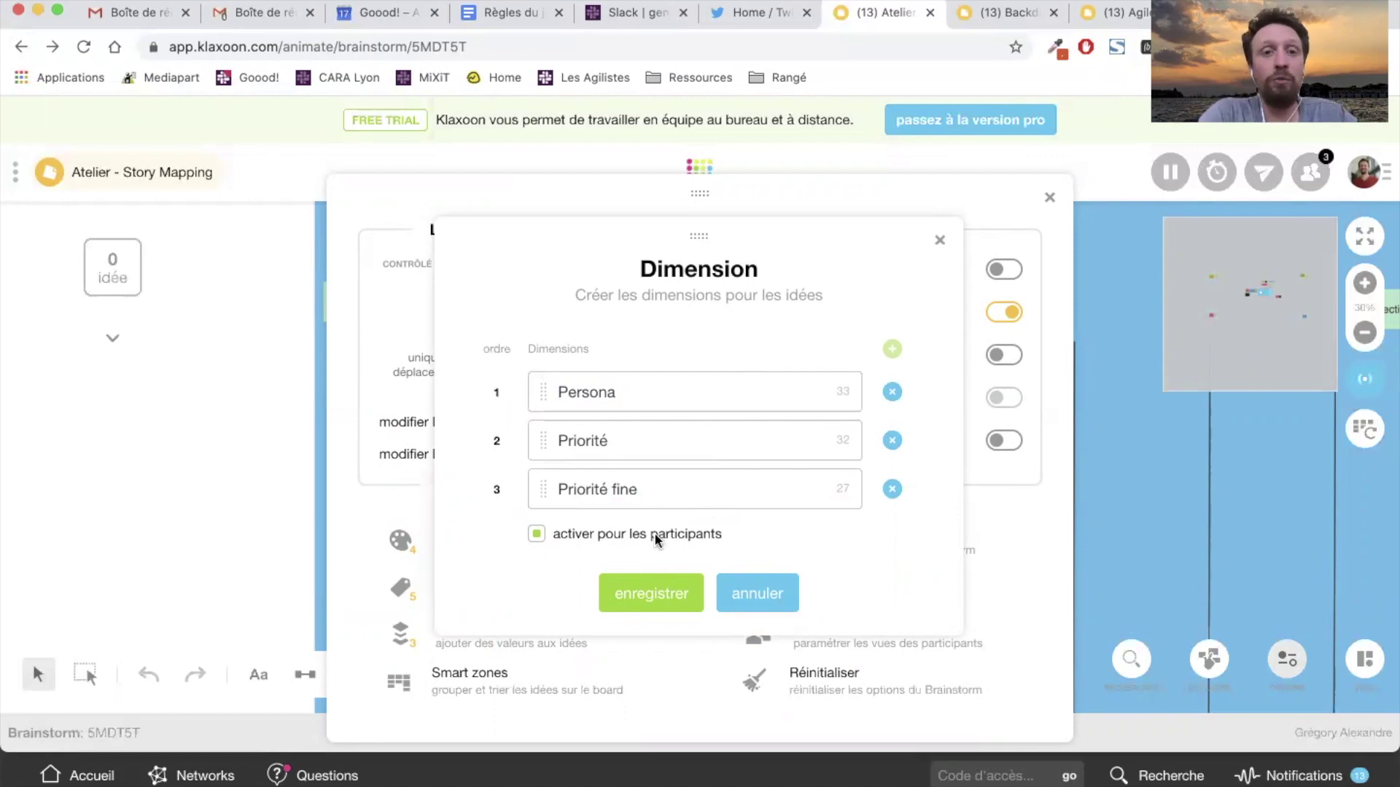
click(619, 584)
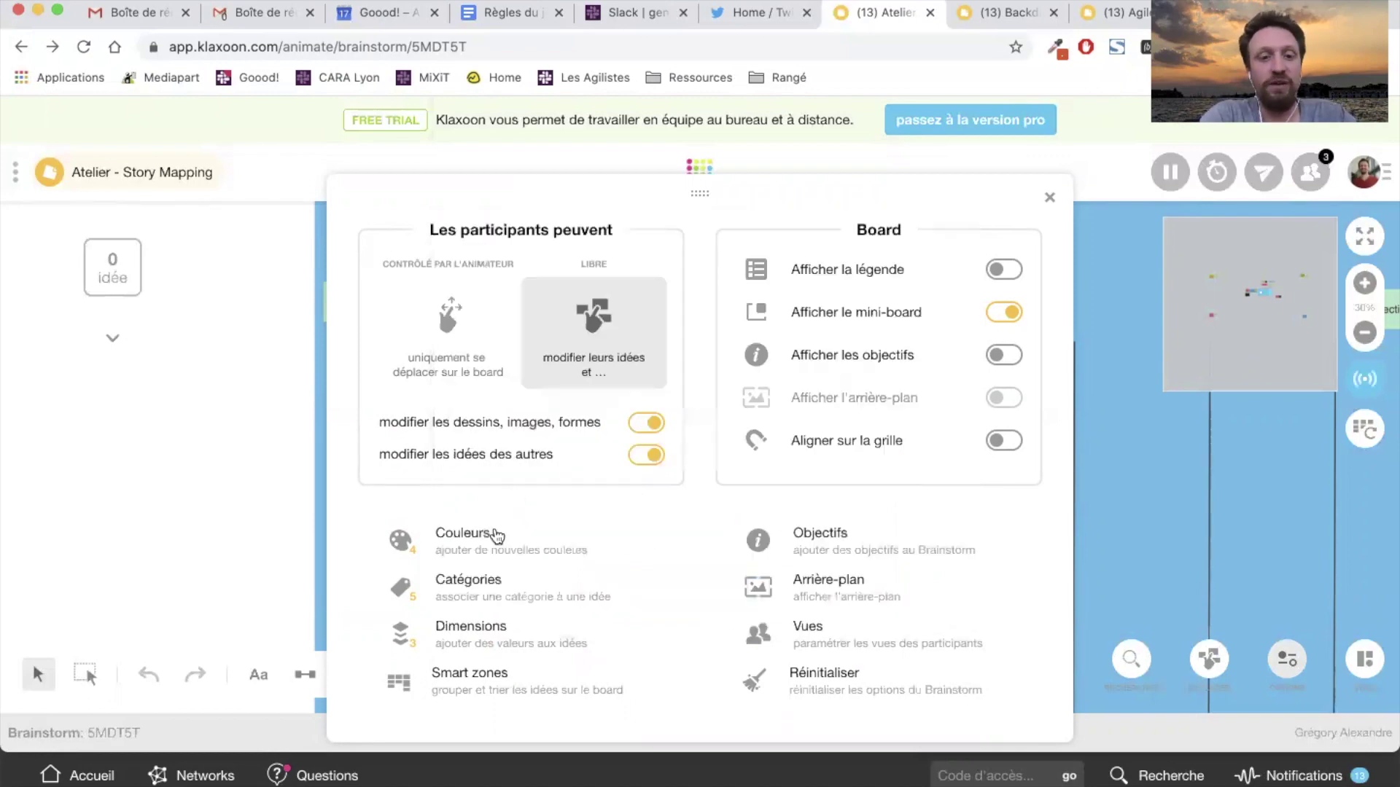
click(1050, 197)
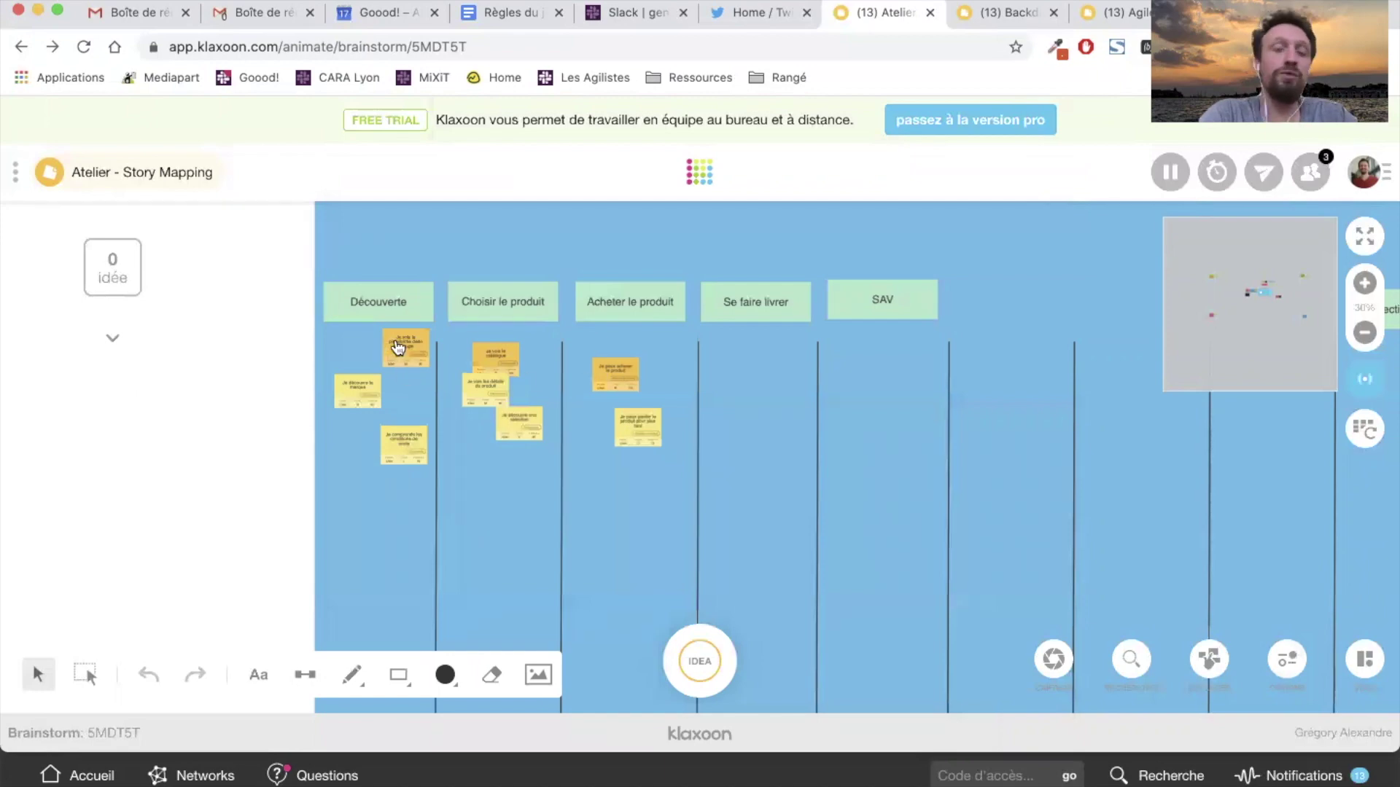
View the details of the "Je vois la plateforme dans Google" and "Je découvre la marque" notes under Découverte.
double_click(397, 346)
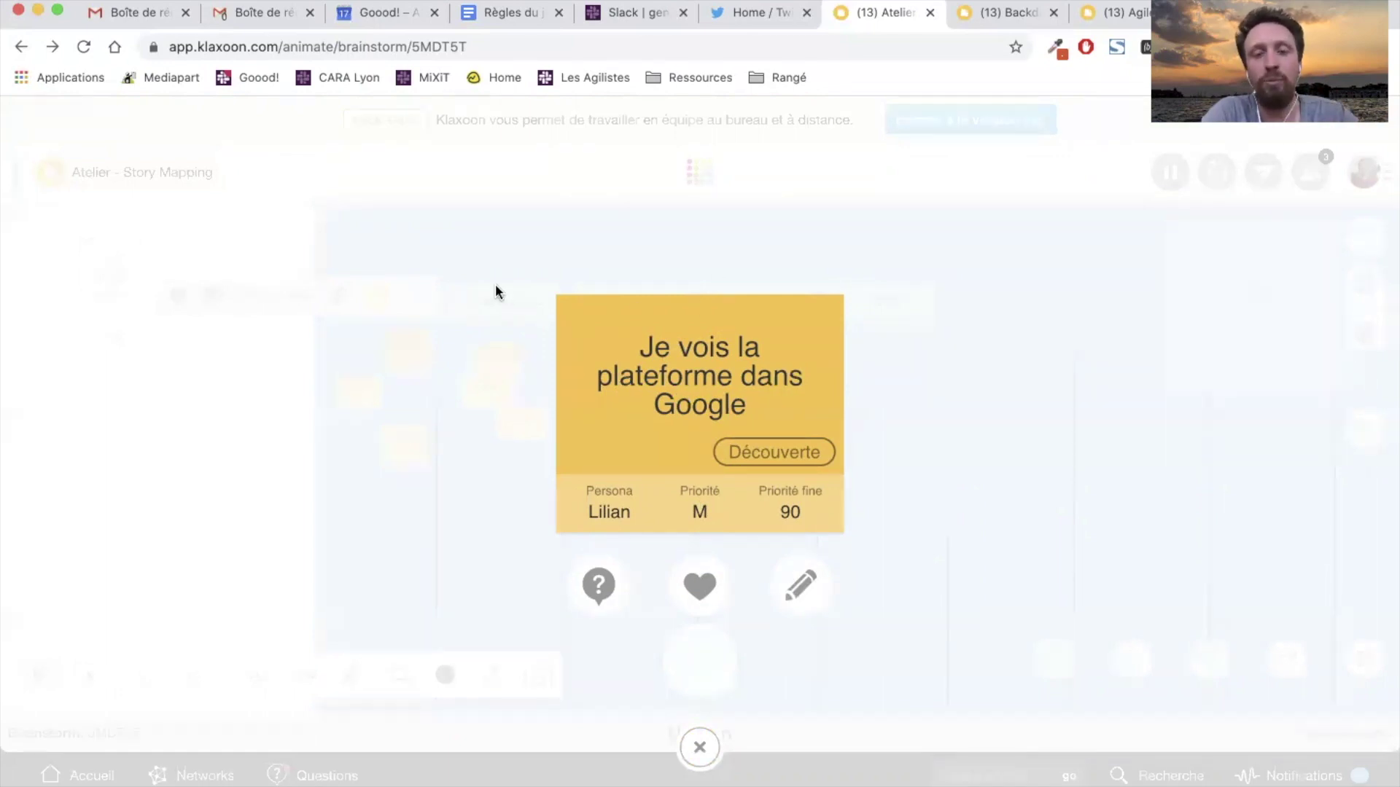
click(357, 414)
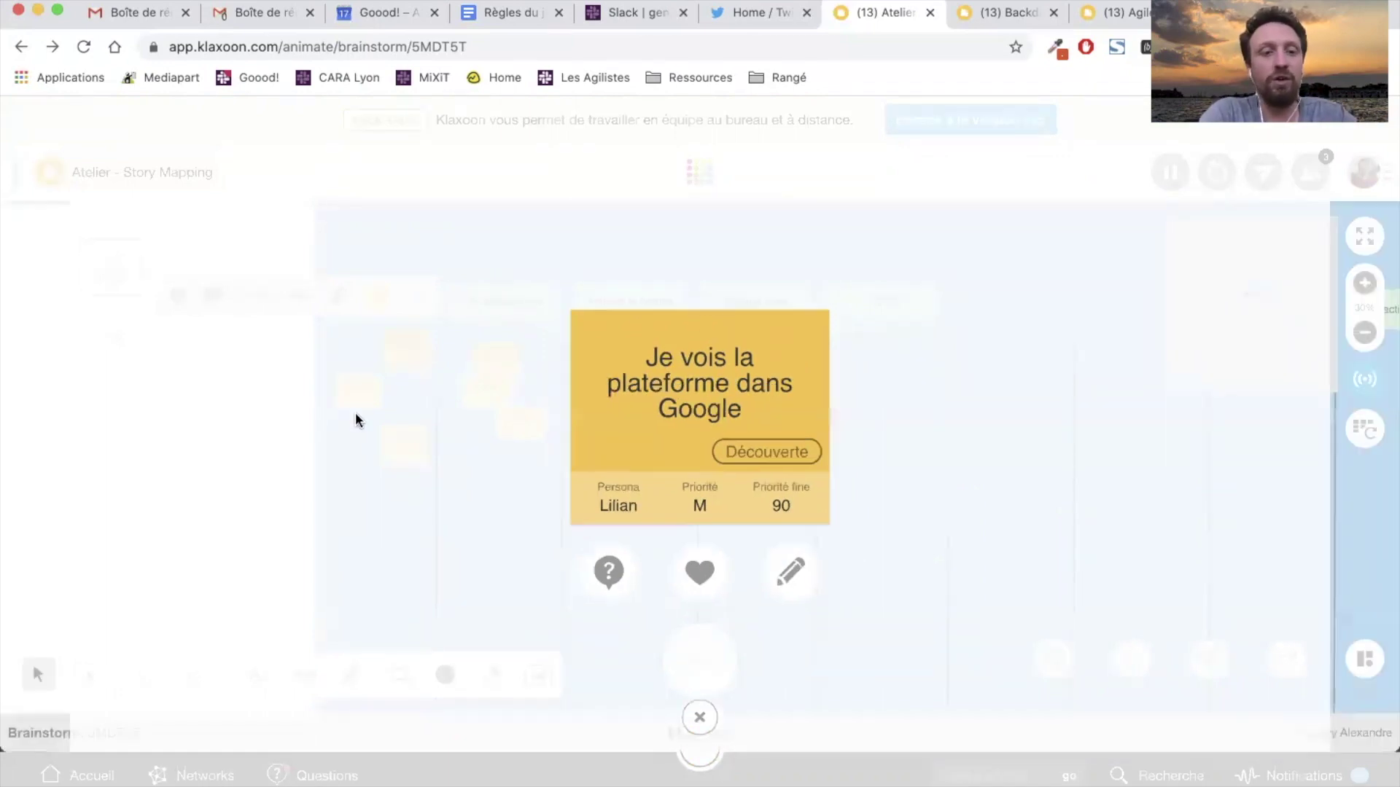
click(353, 390)
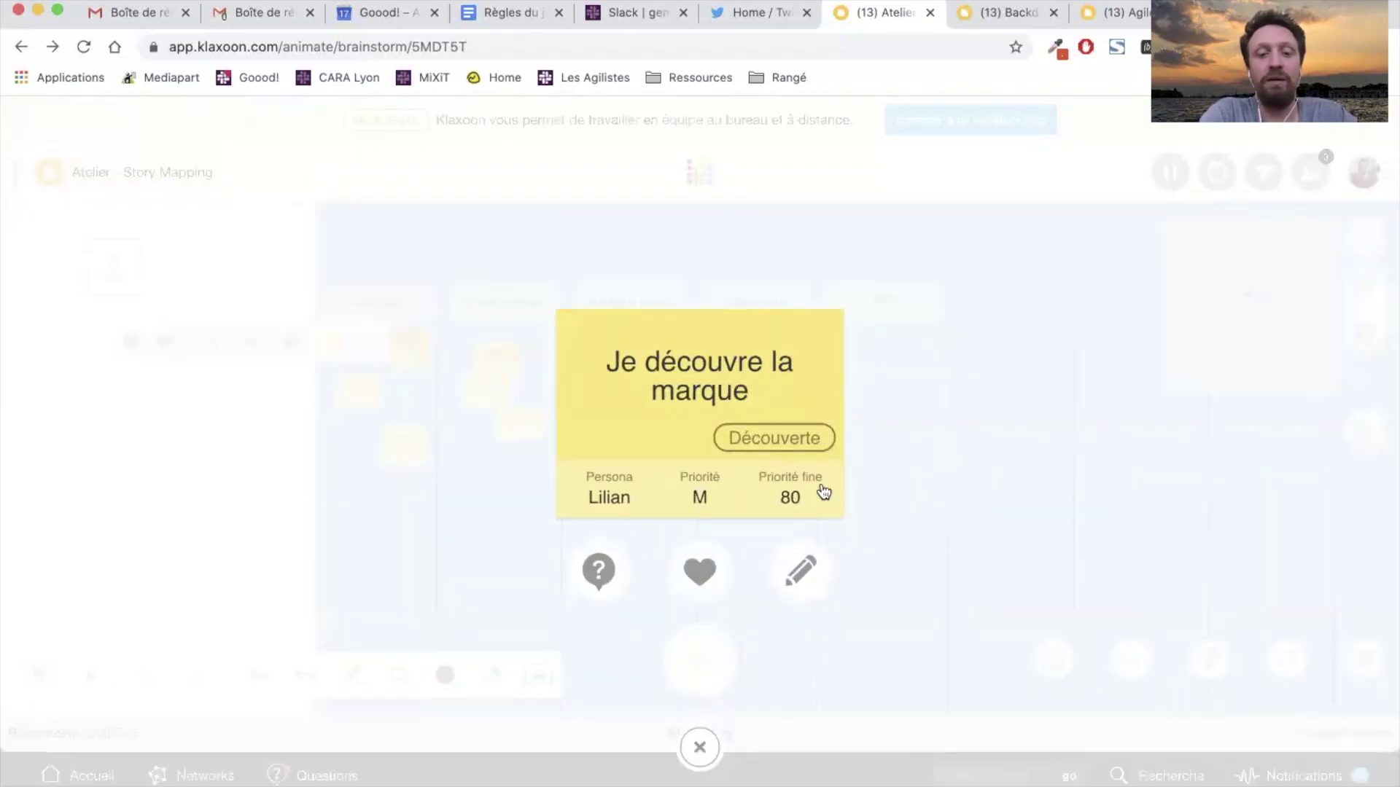
View the details of the "Je comprends les conditions de vente" and "Je vois le catalogue" notes.
click(419, 536)
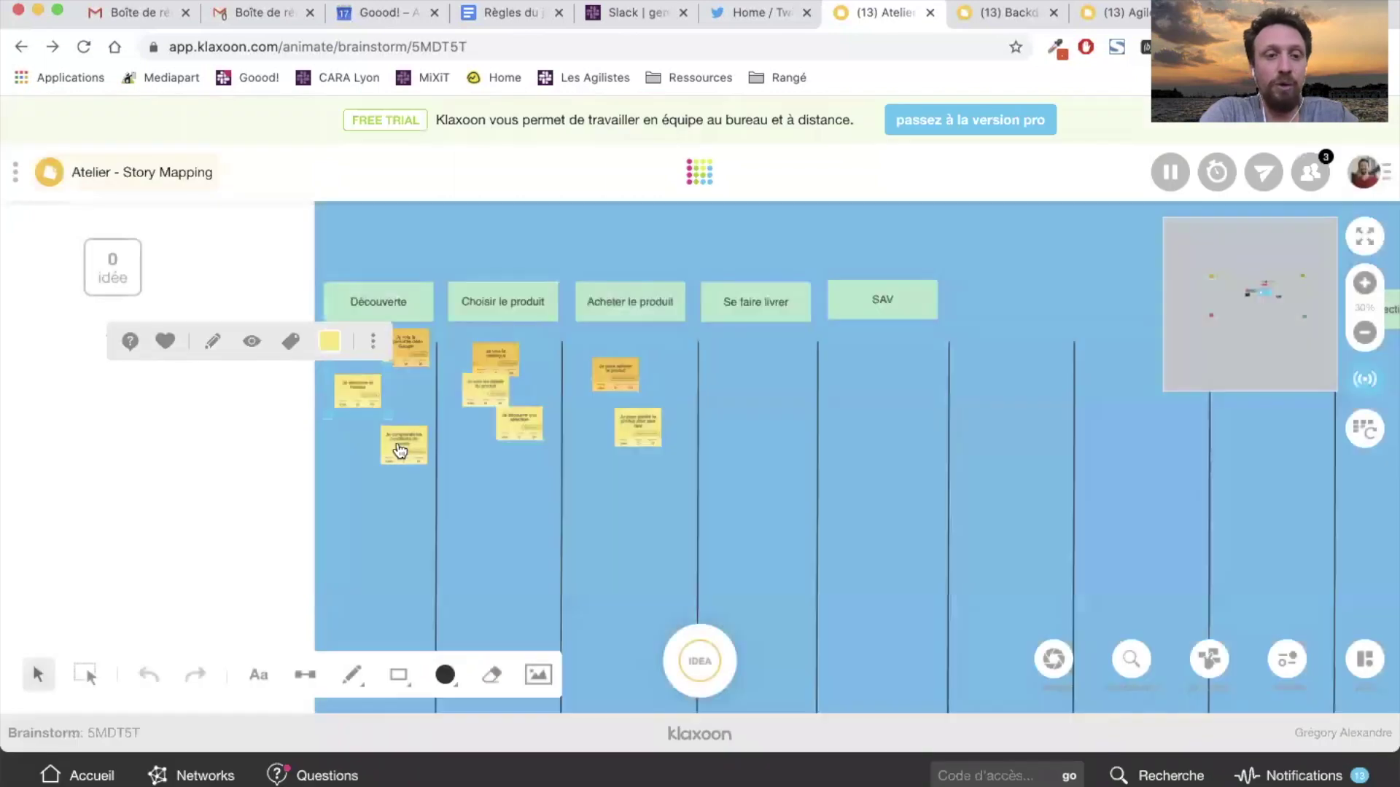
click(399, 446)
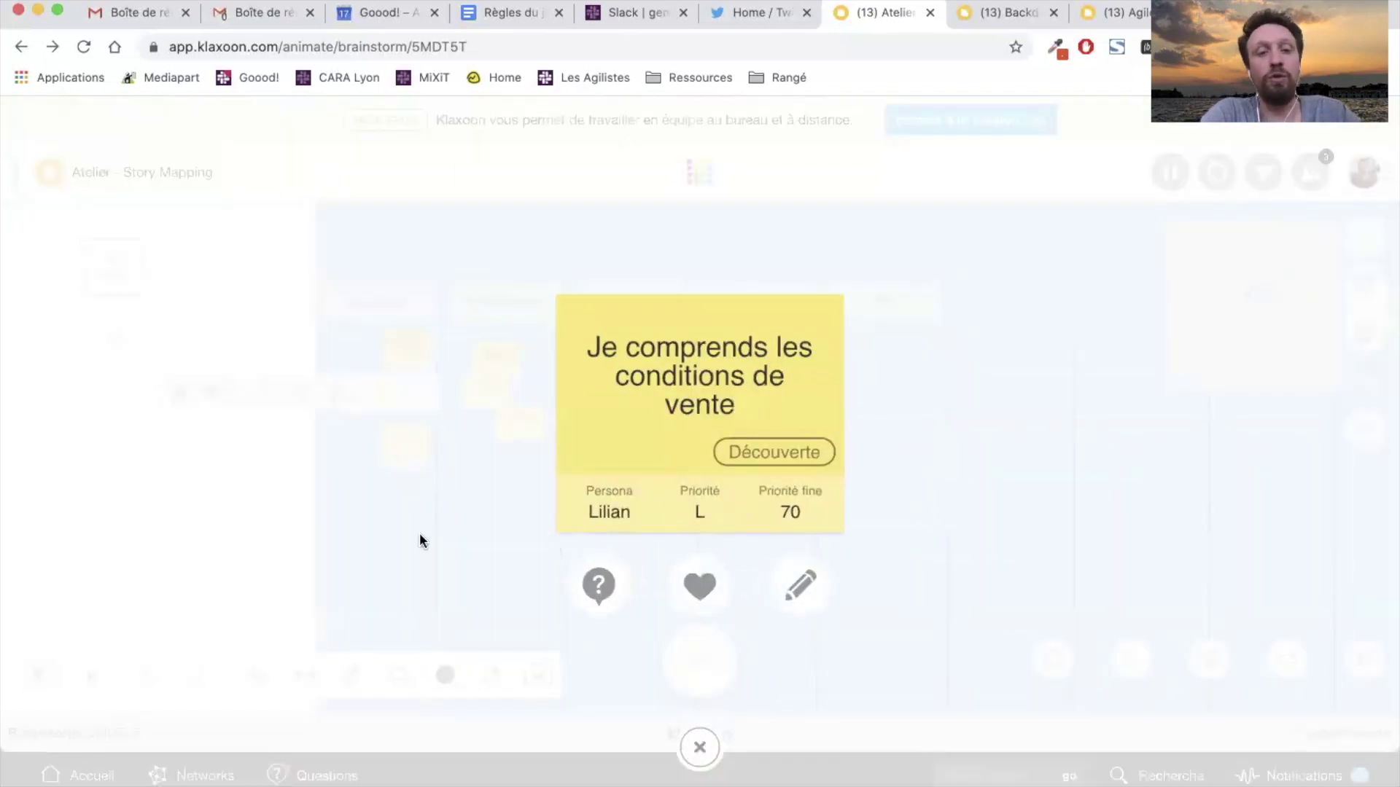
click(419, 536)
click(504, 349)
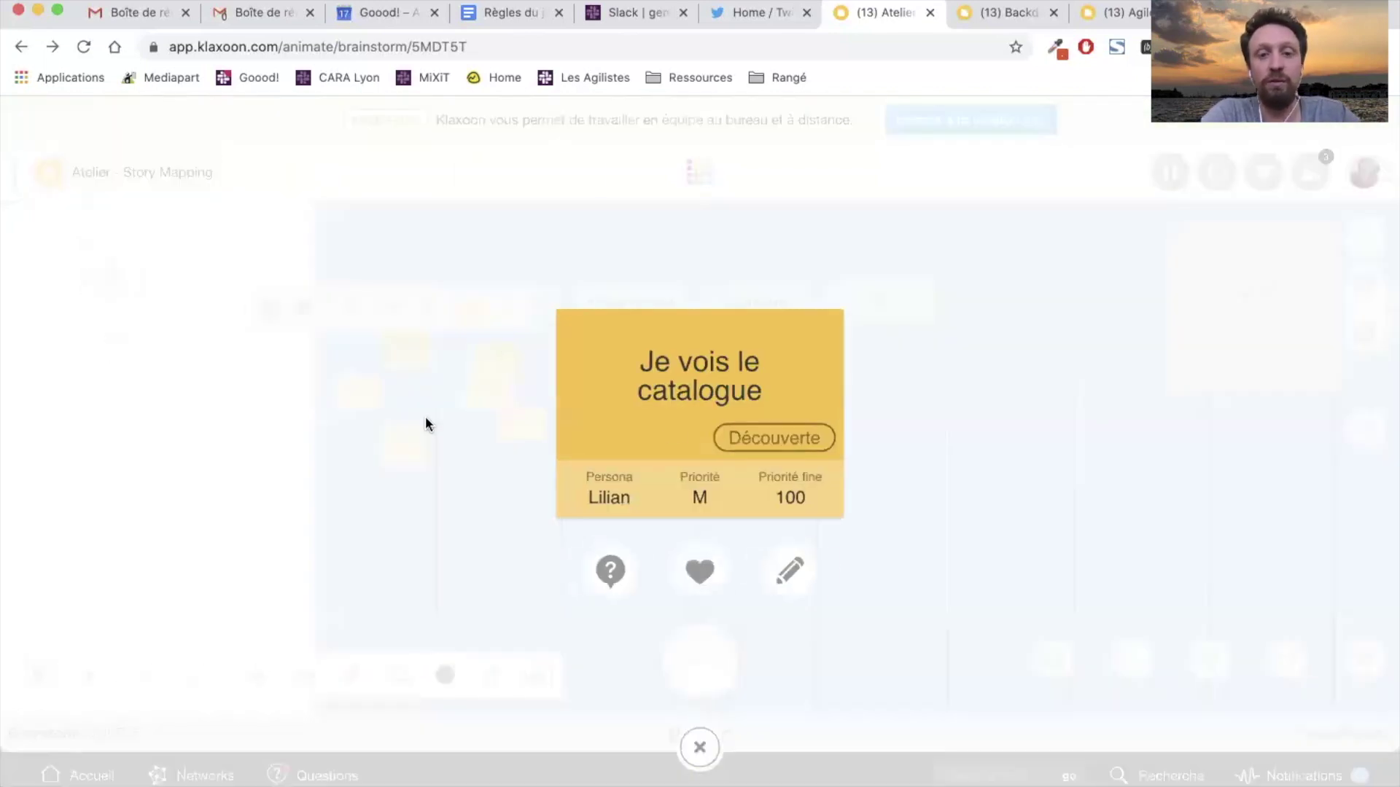
click(283, 551)
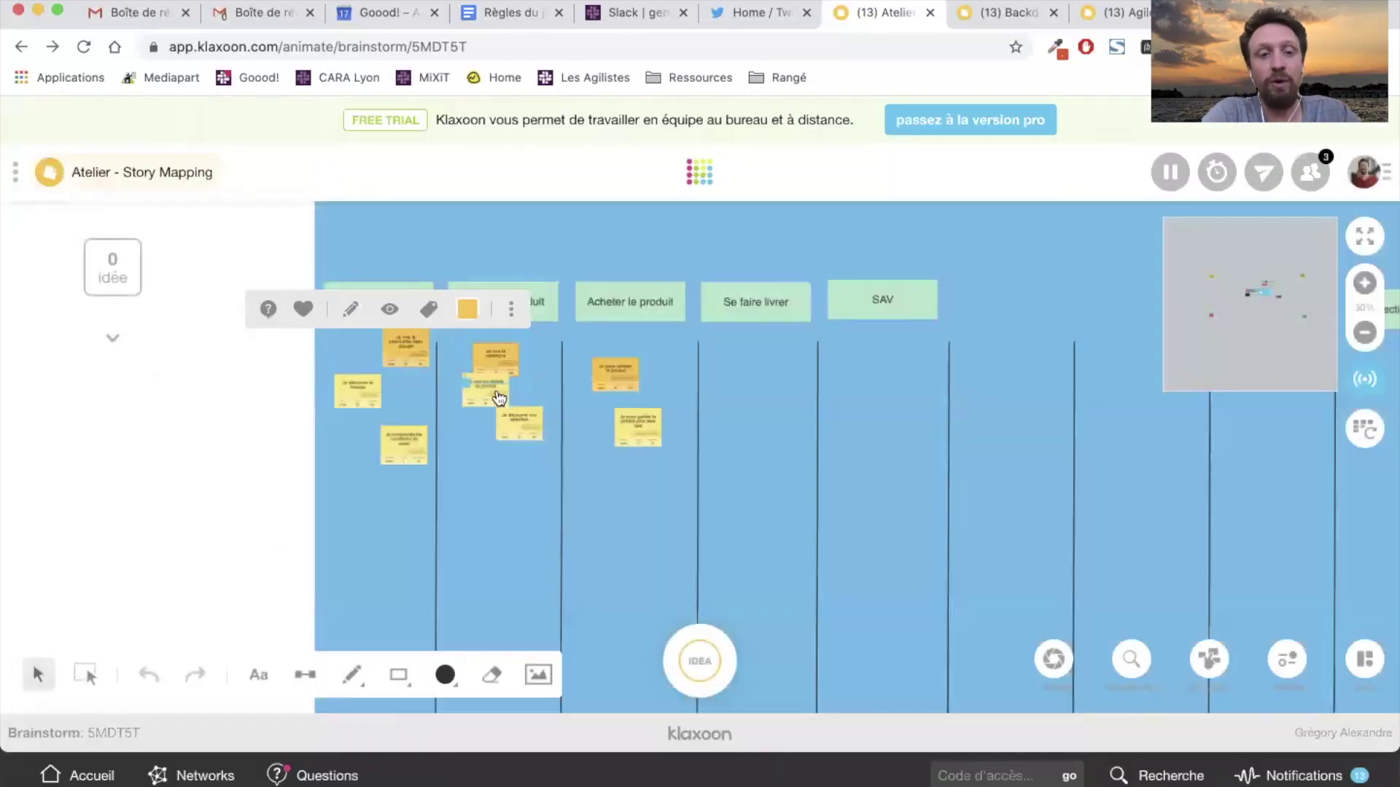
Open the "Je vois les détails du produit" note for editing, review its category choices and dimension values, and close it without changes.
click(496, 390)
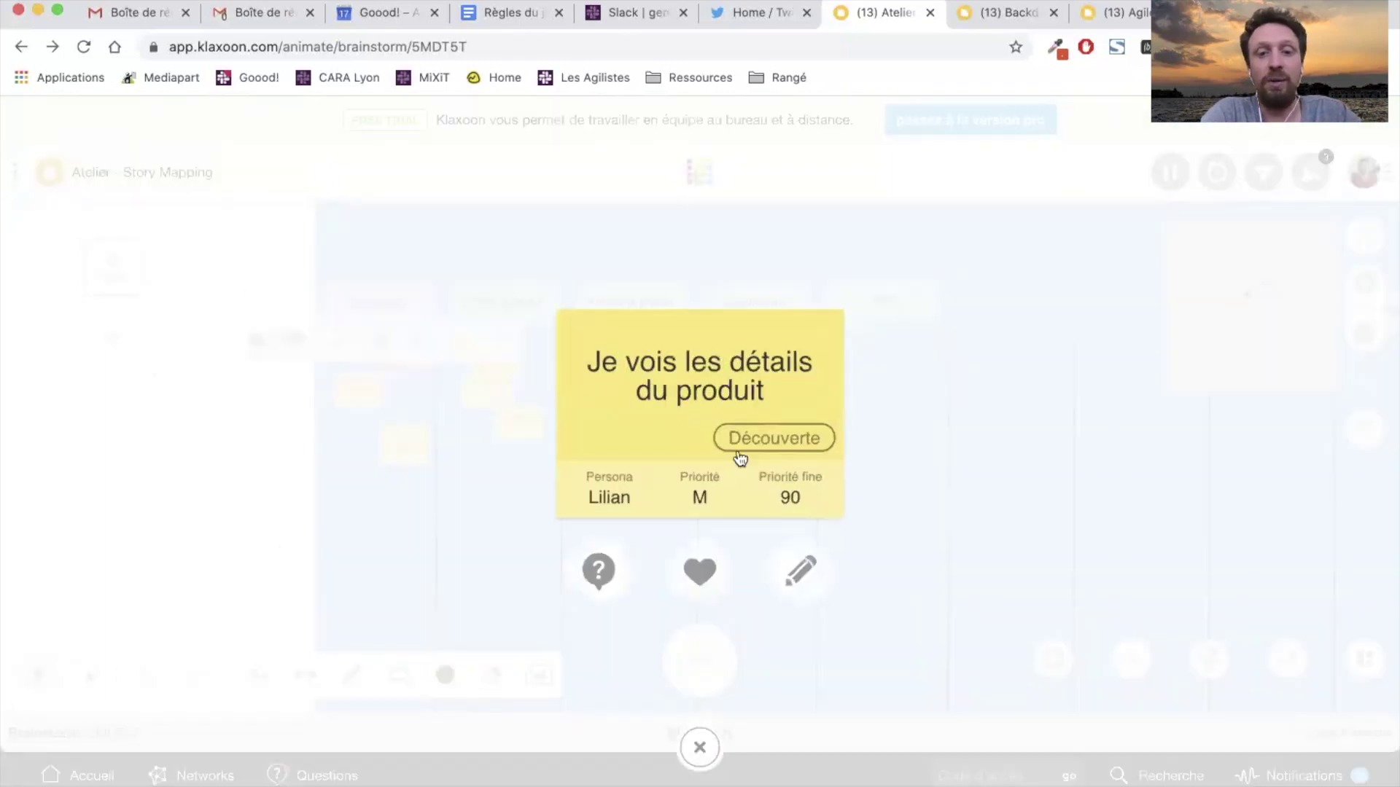
click(800, 568)
click(835, 605)
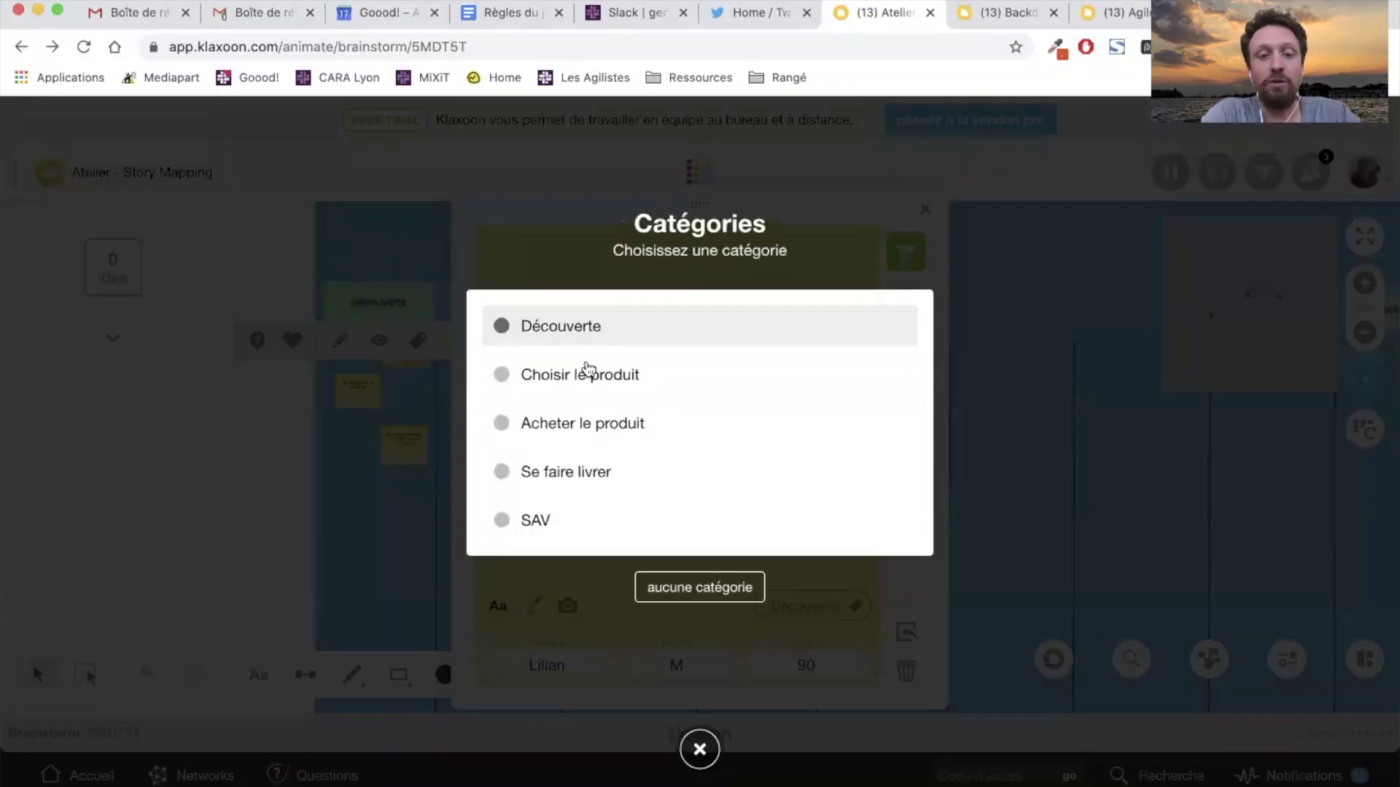
click(699, 752)
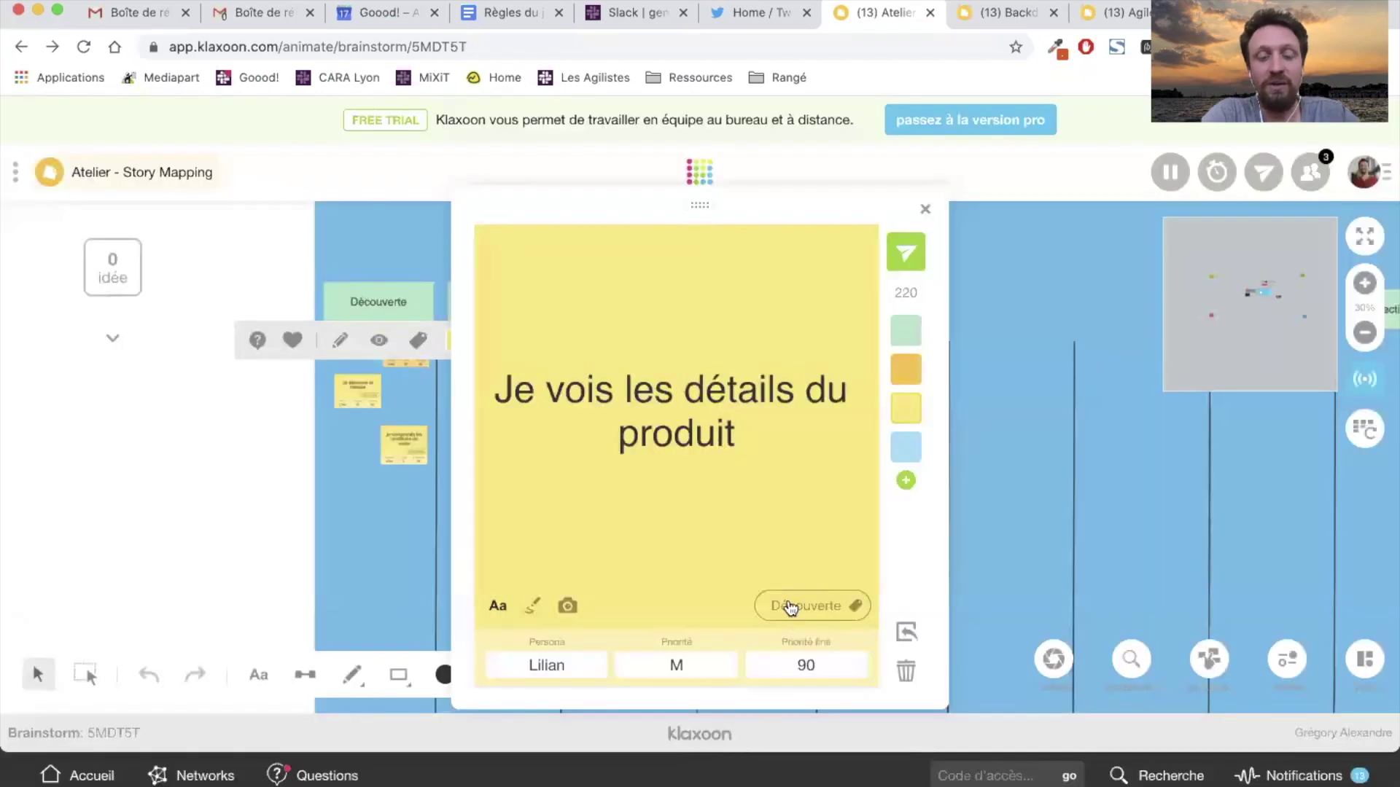
click(805, 619)
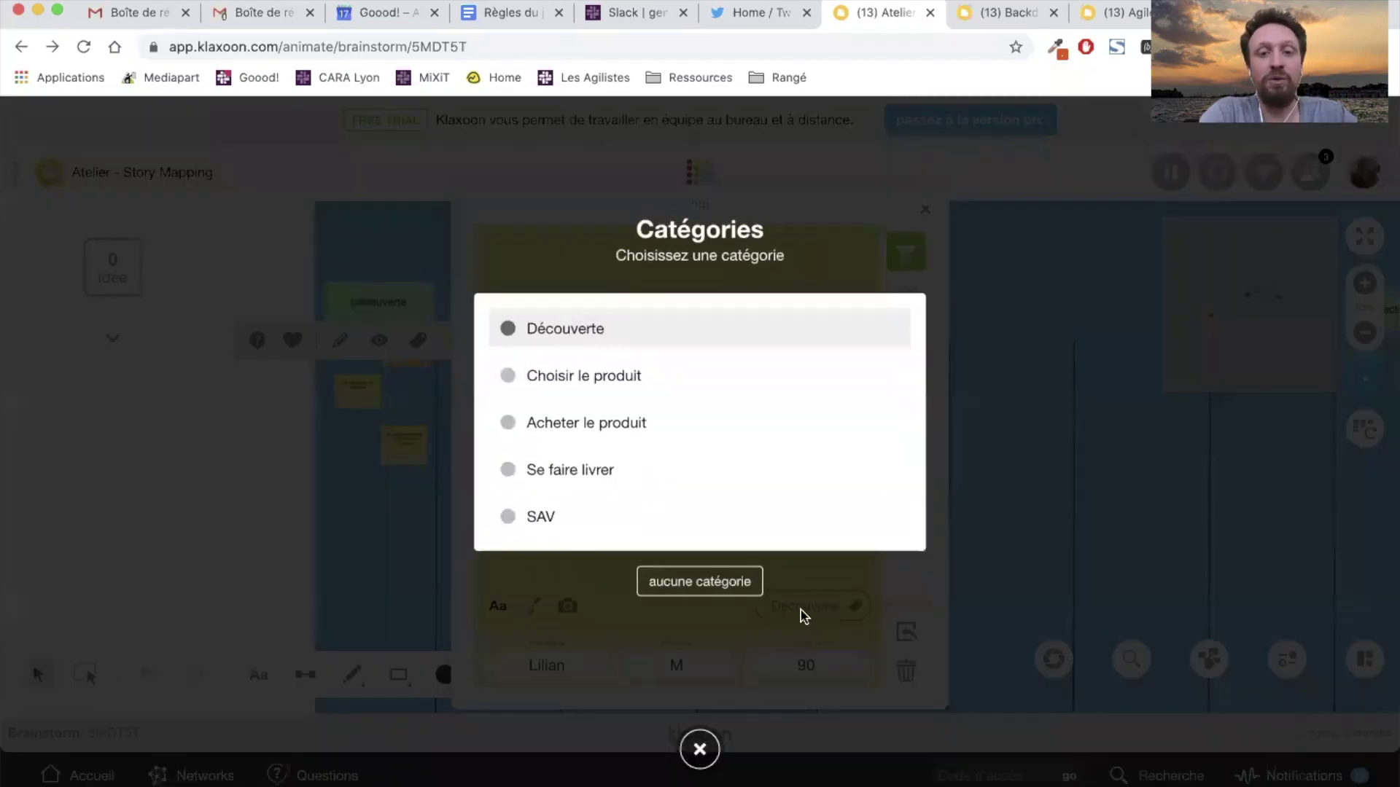
click(699, 749)
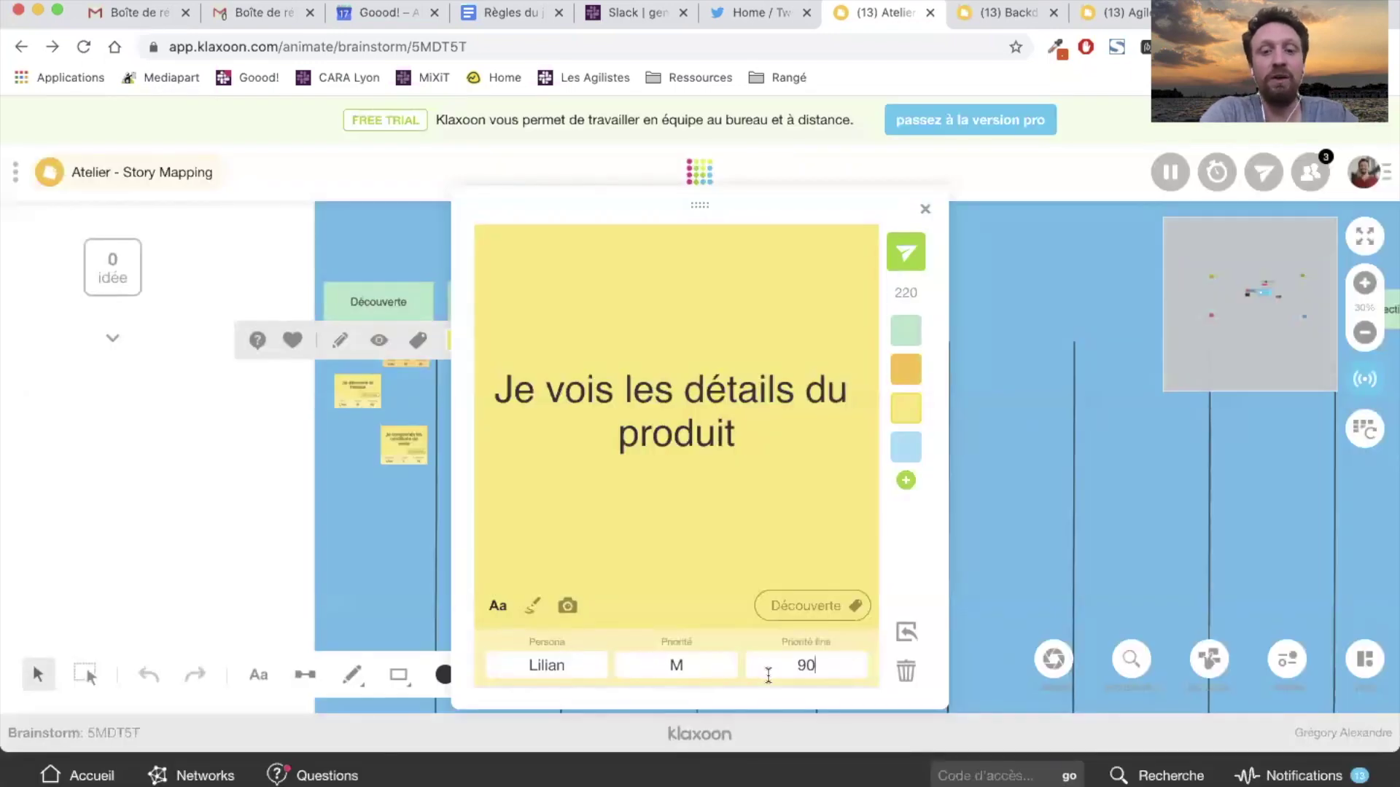
click(921, 213)
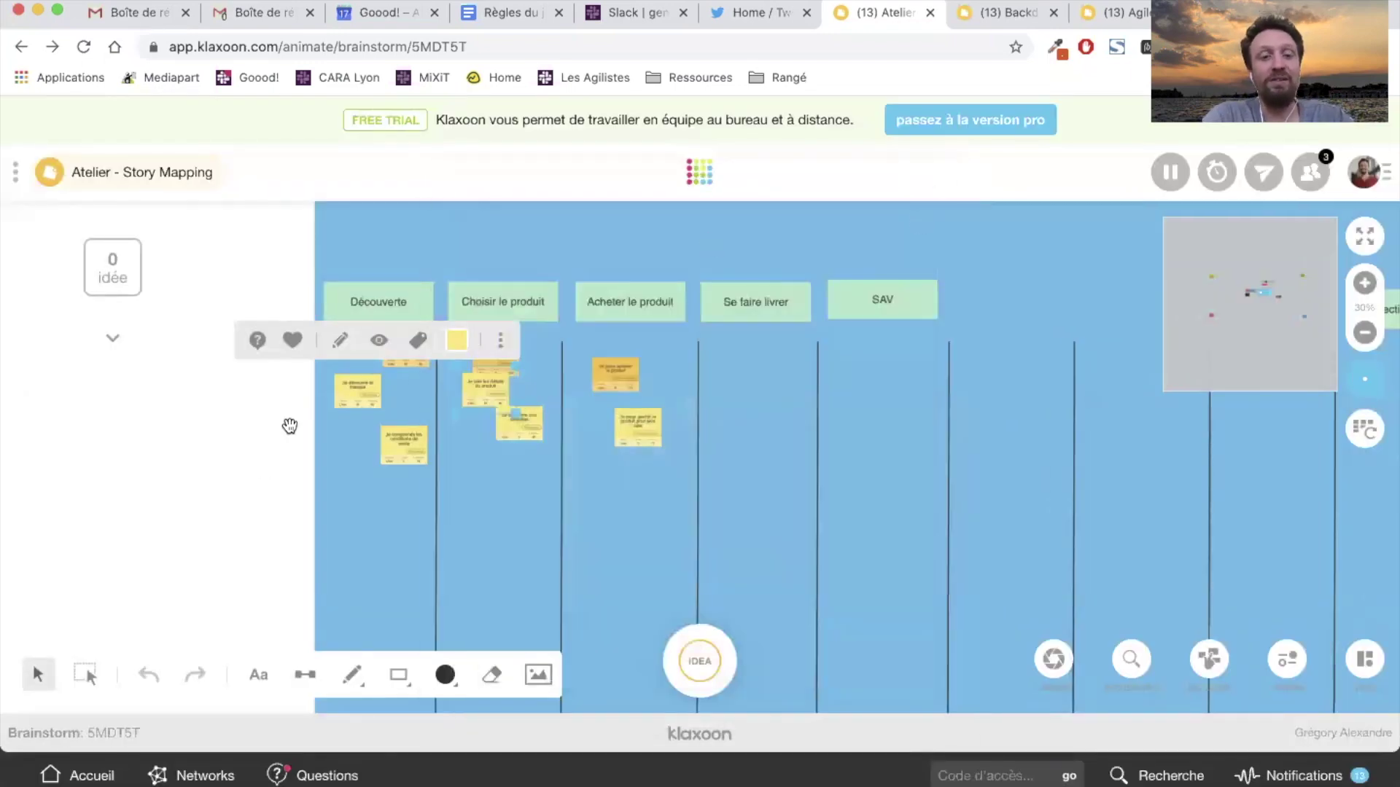
Move the "Je vois le catalogue" note up so it no longer overlaps "Je vois les détails du produit".
scroll(388, 431, up, 5)
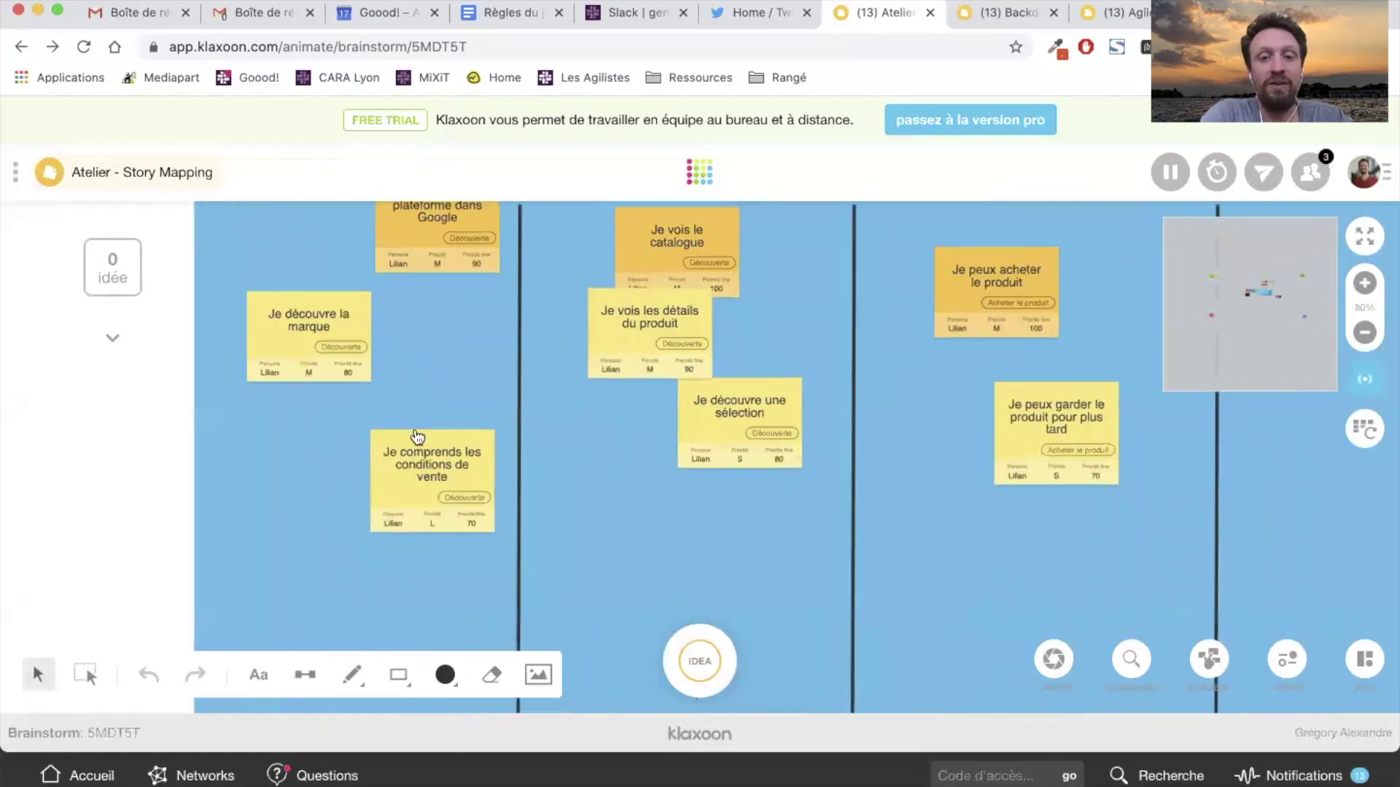
drag(106, 425, 87, 481)
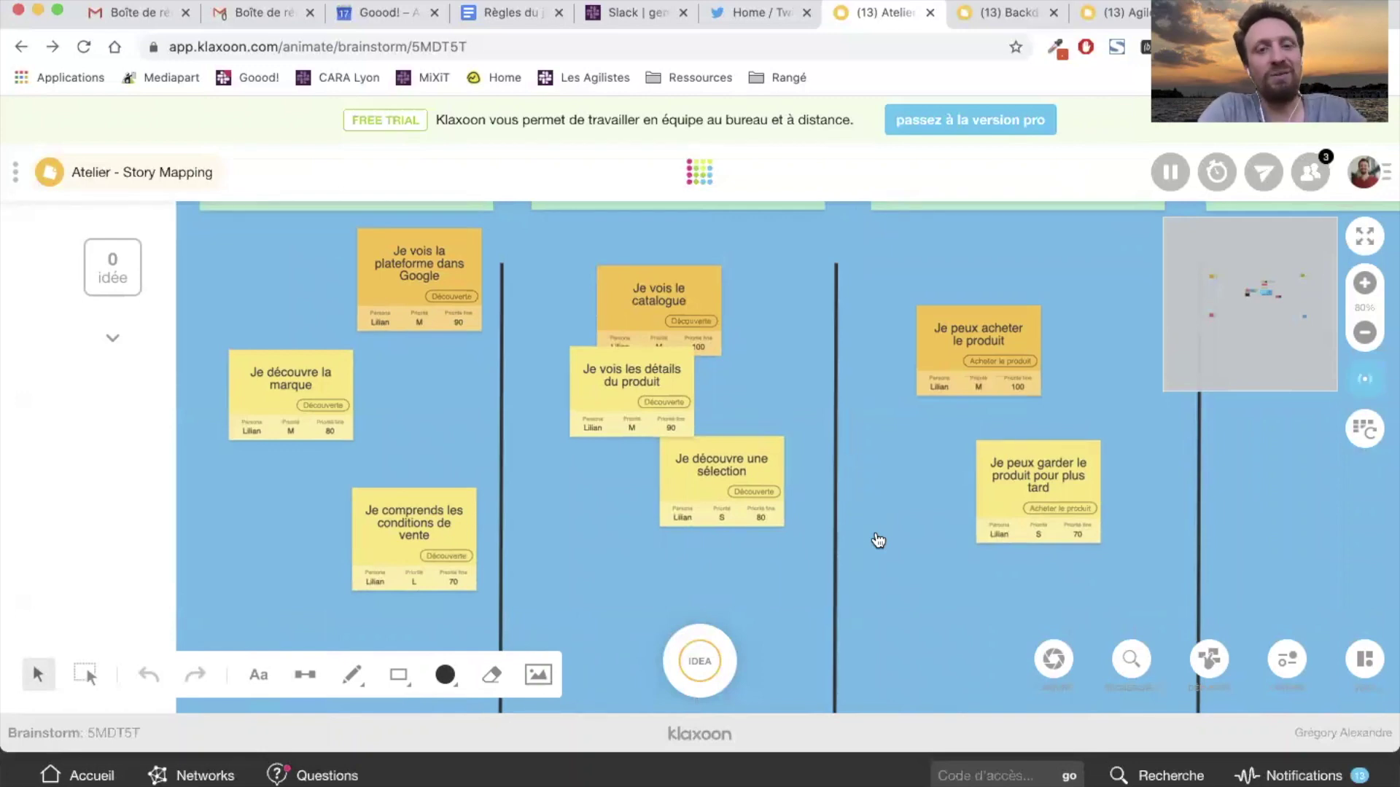
drag(707, 283, 734, 241)
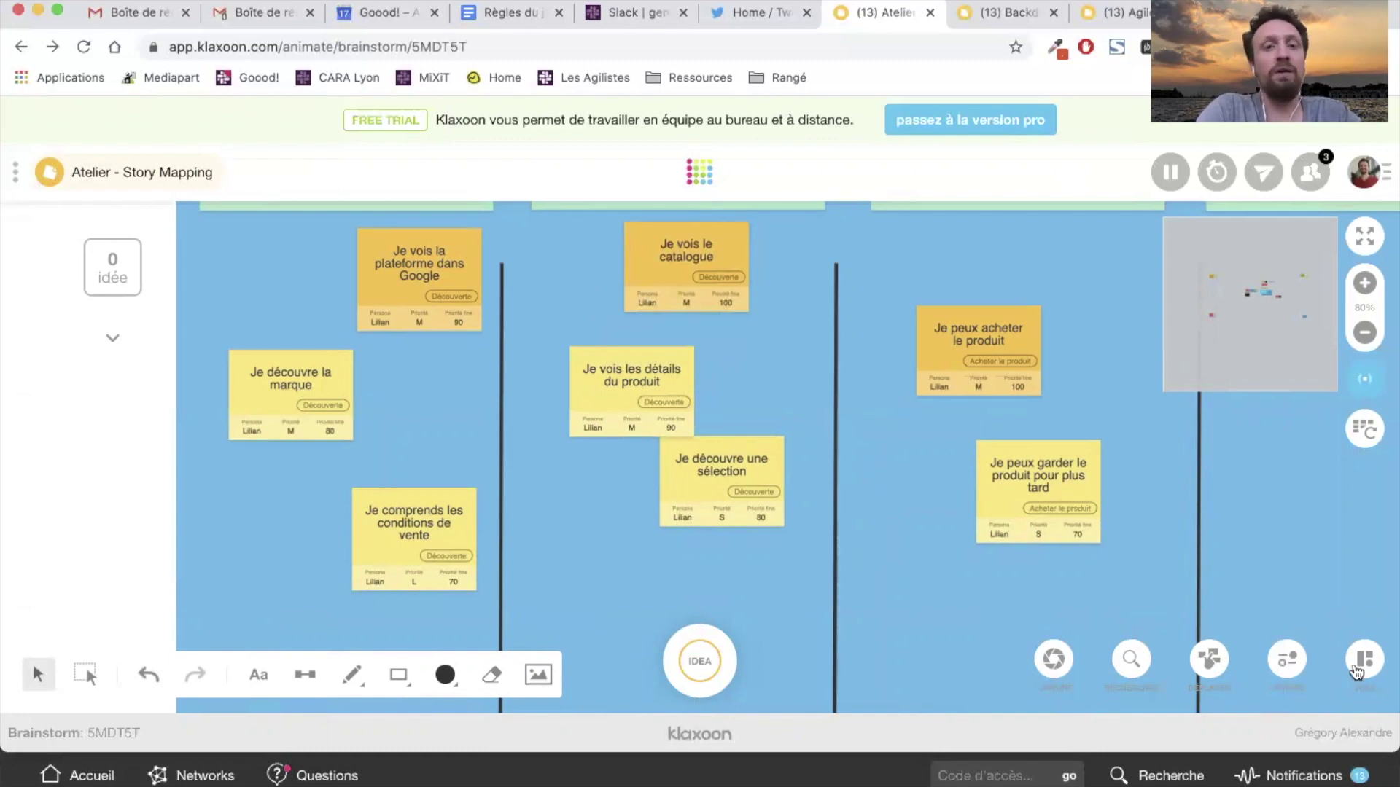
Switch the board to the Colonne view and examine how the ideas are grouped by category.
click(1361, 662)
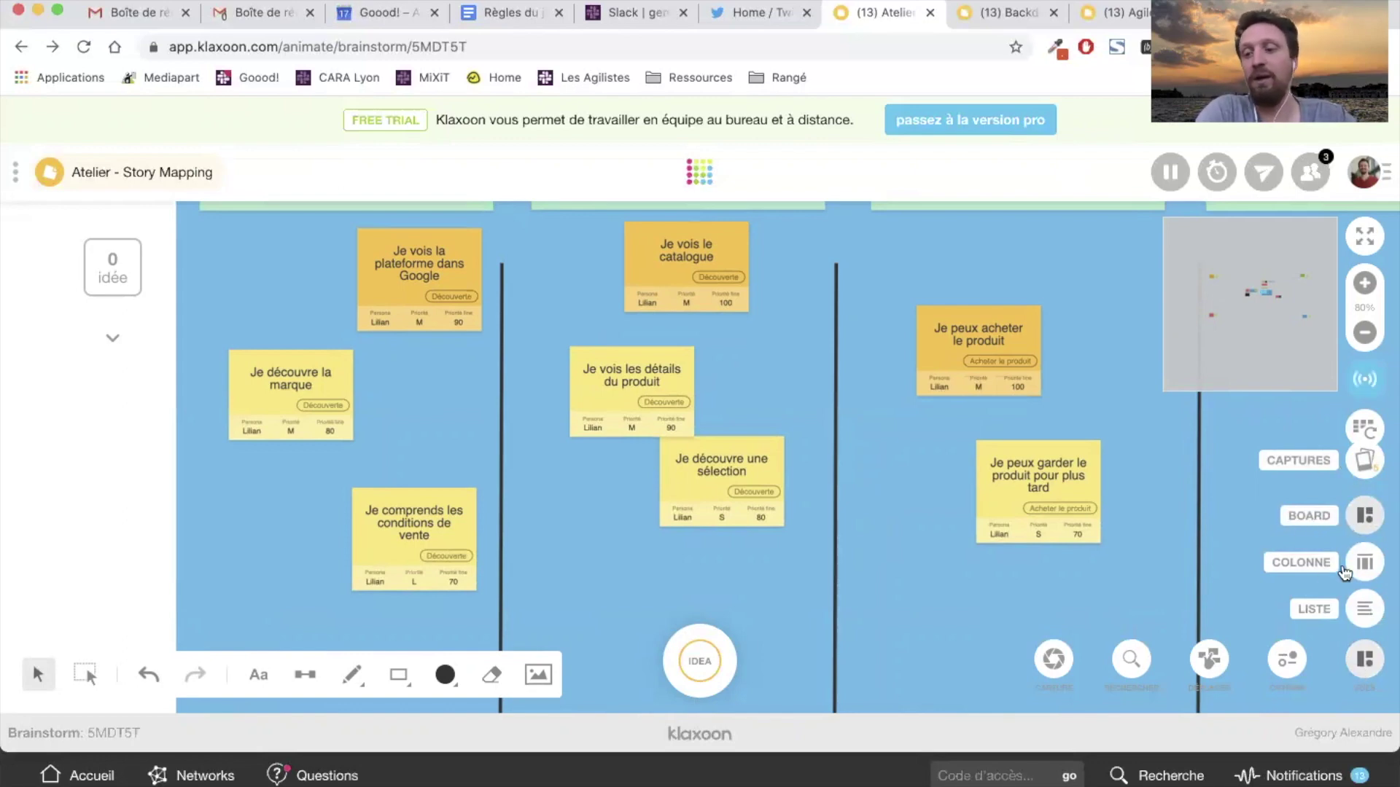
click(1365, 563)
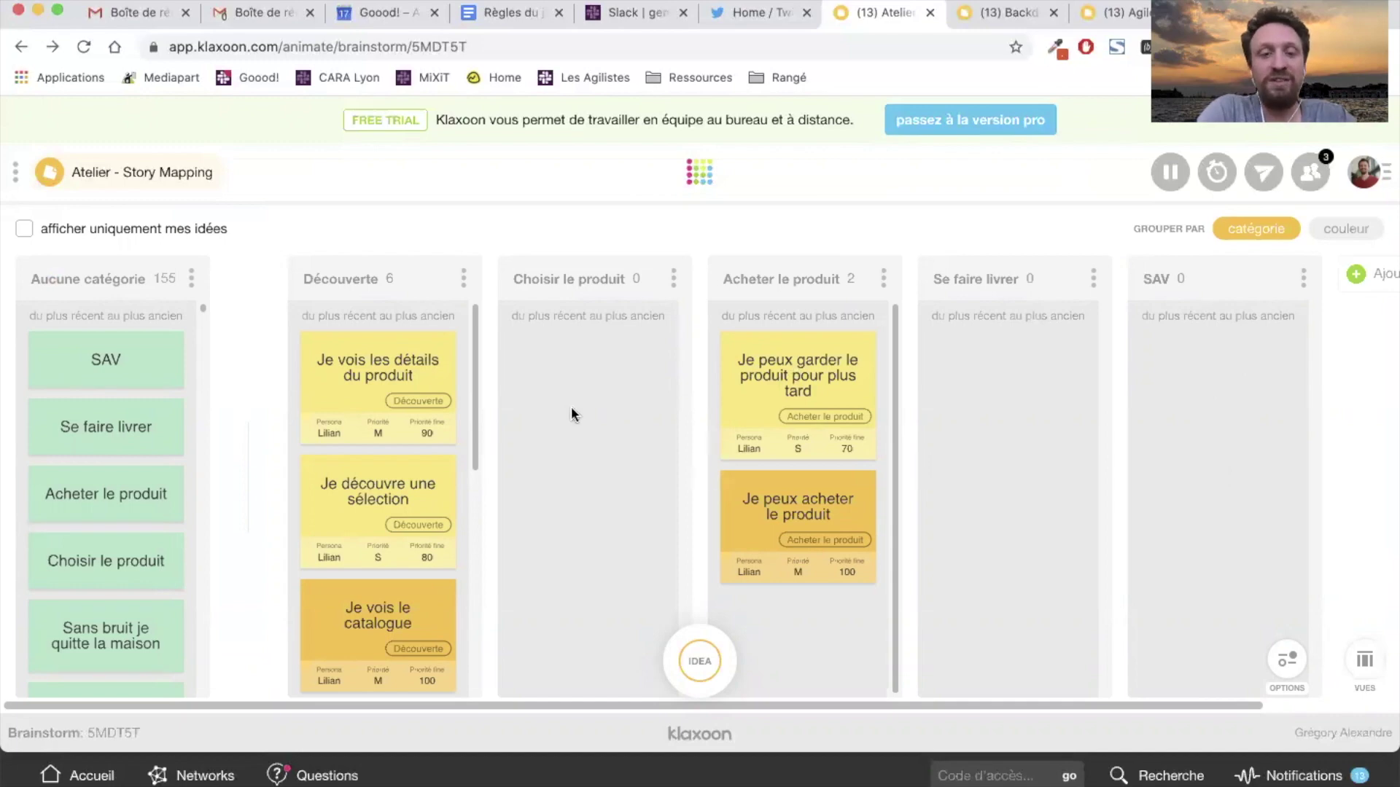
drag(437, 470, 400, 450)
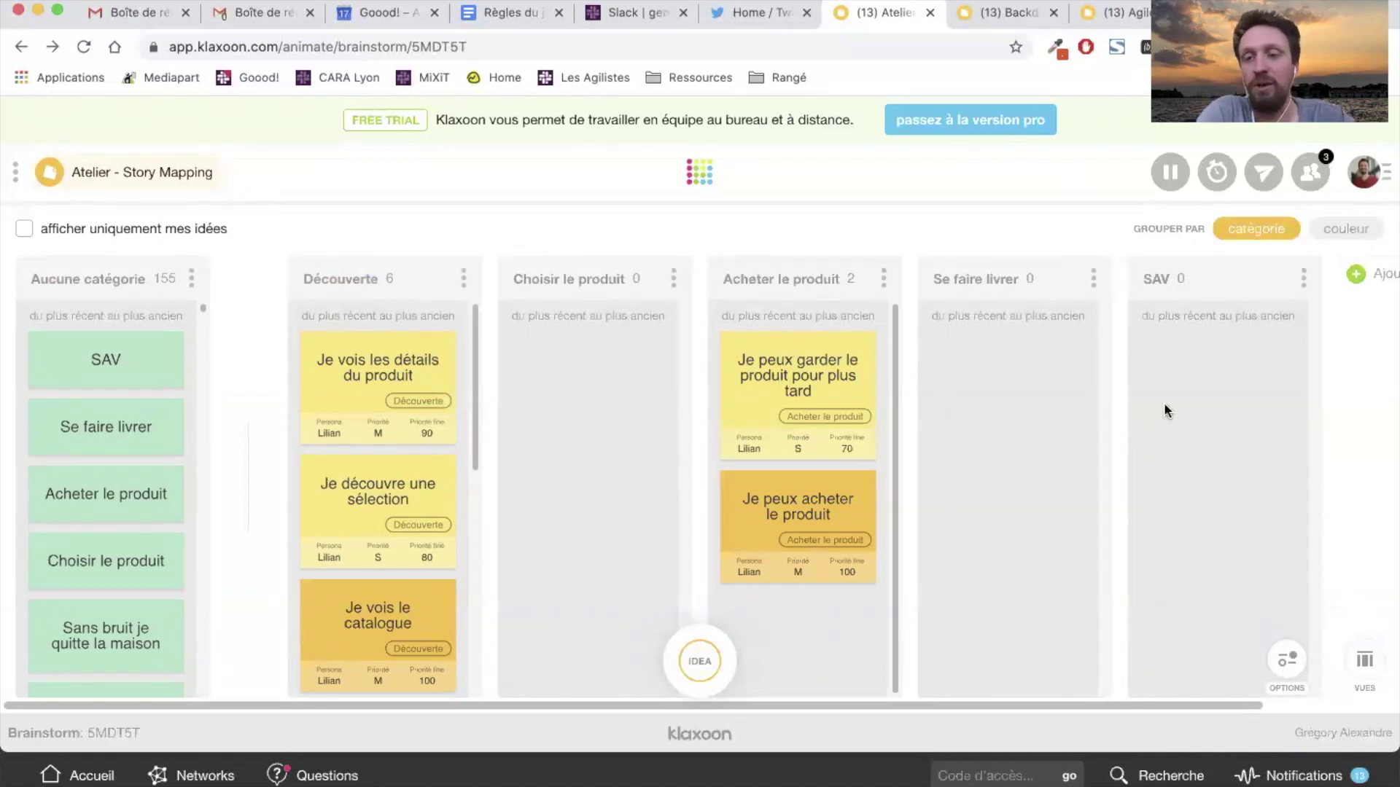
Switch to the Liste view and sort the ideas by Priorité fine, highest value first.
click(1349, 659)
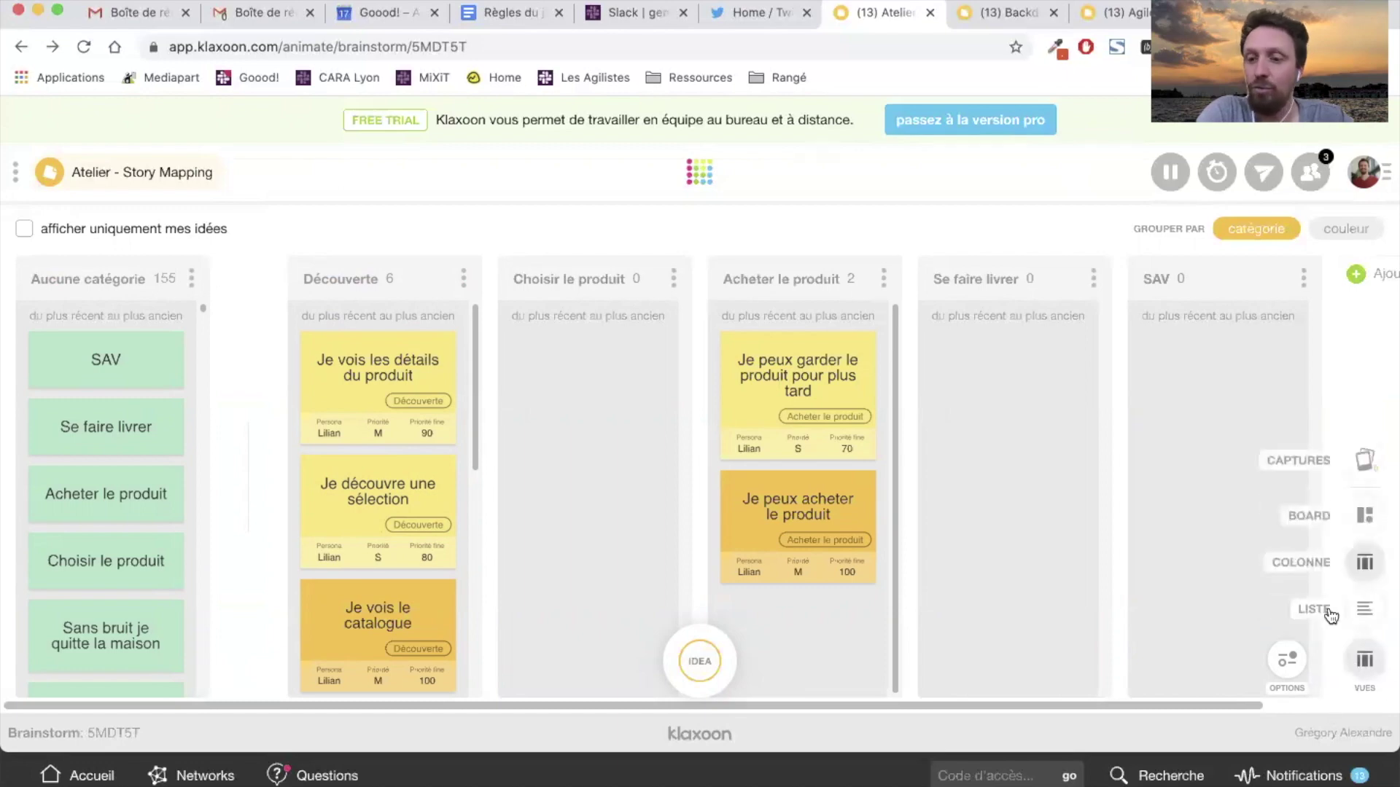
click(1365, 611)
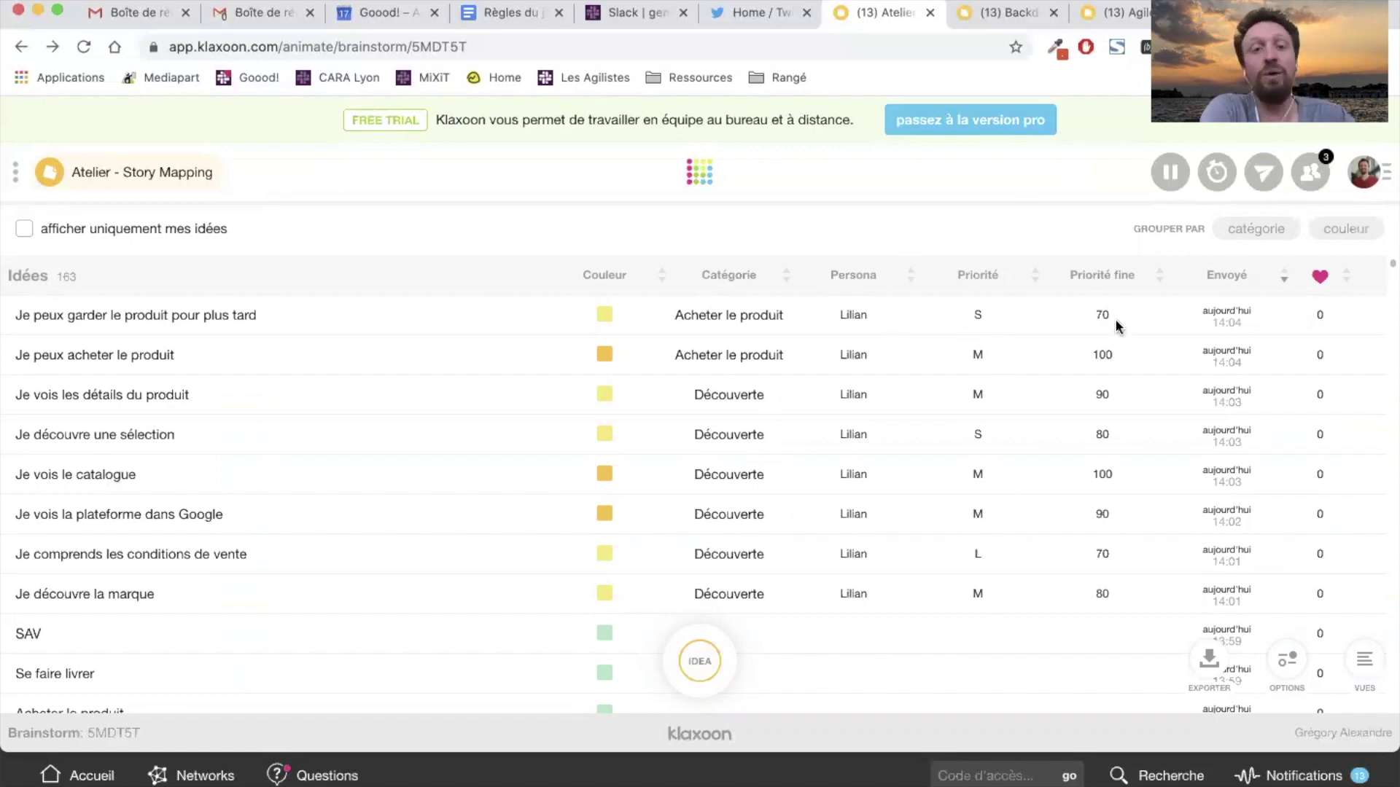
click(1162, 284)
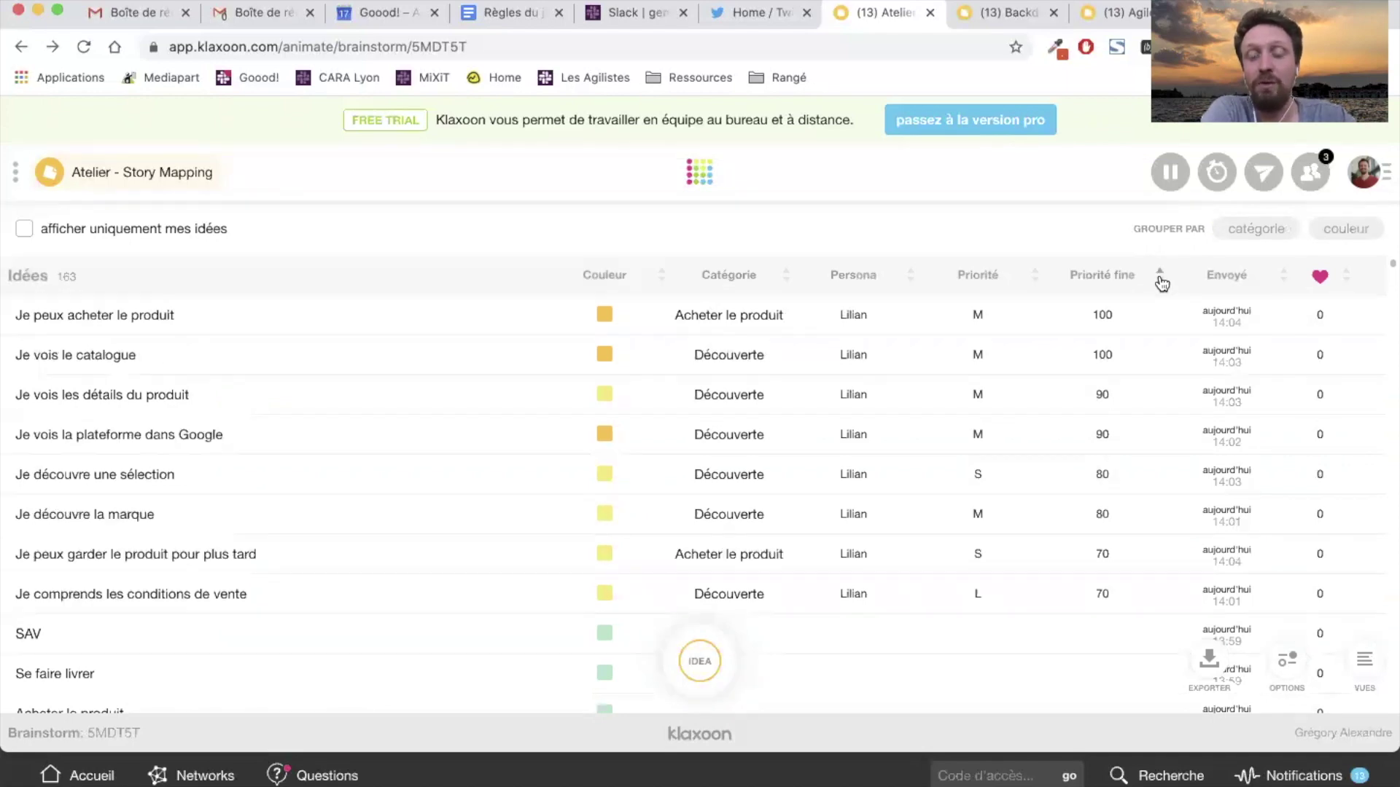
click(1161, 284)
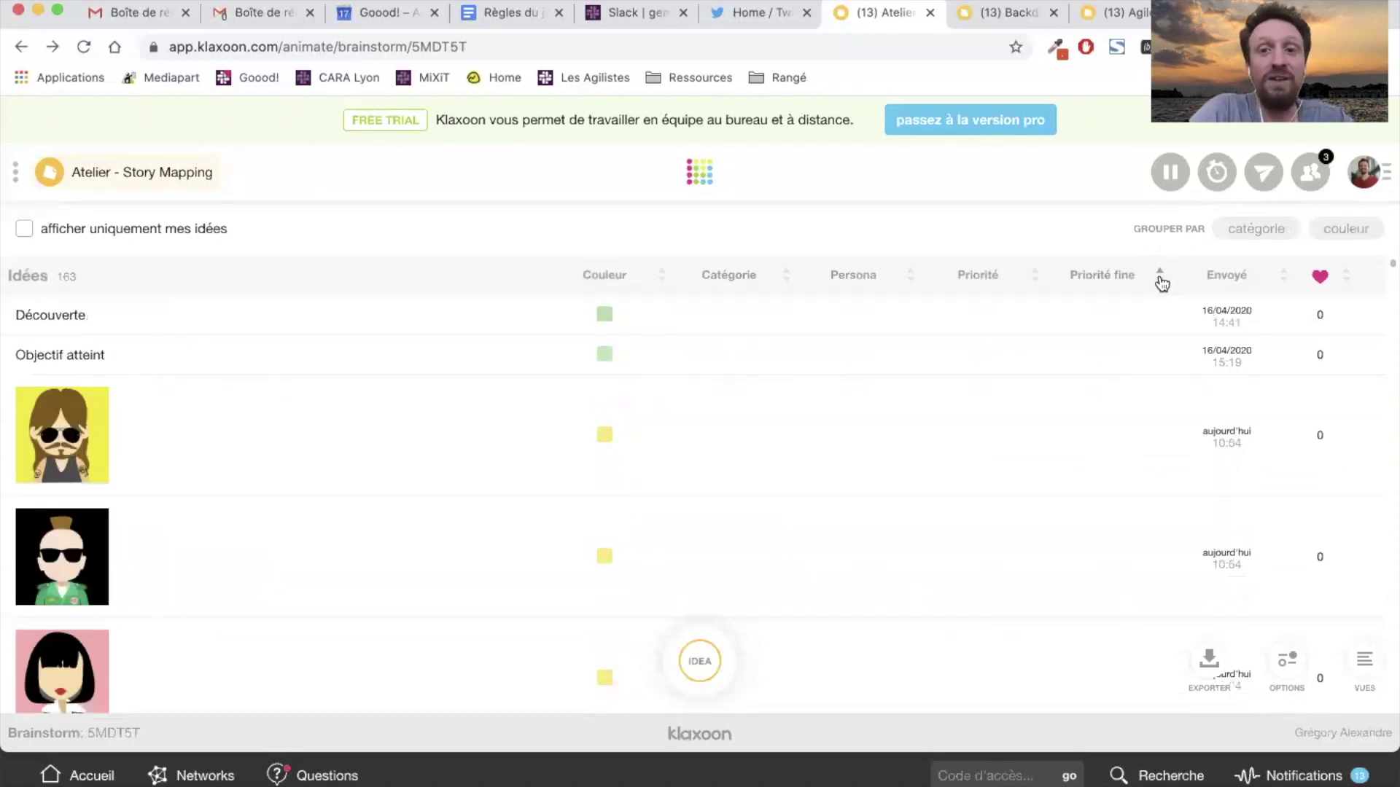
click(1160, 275)
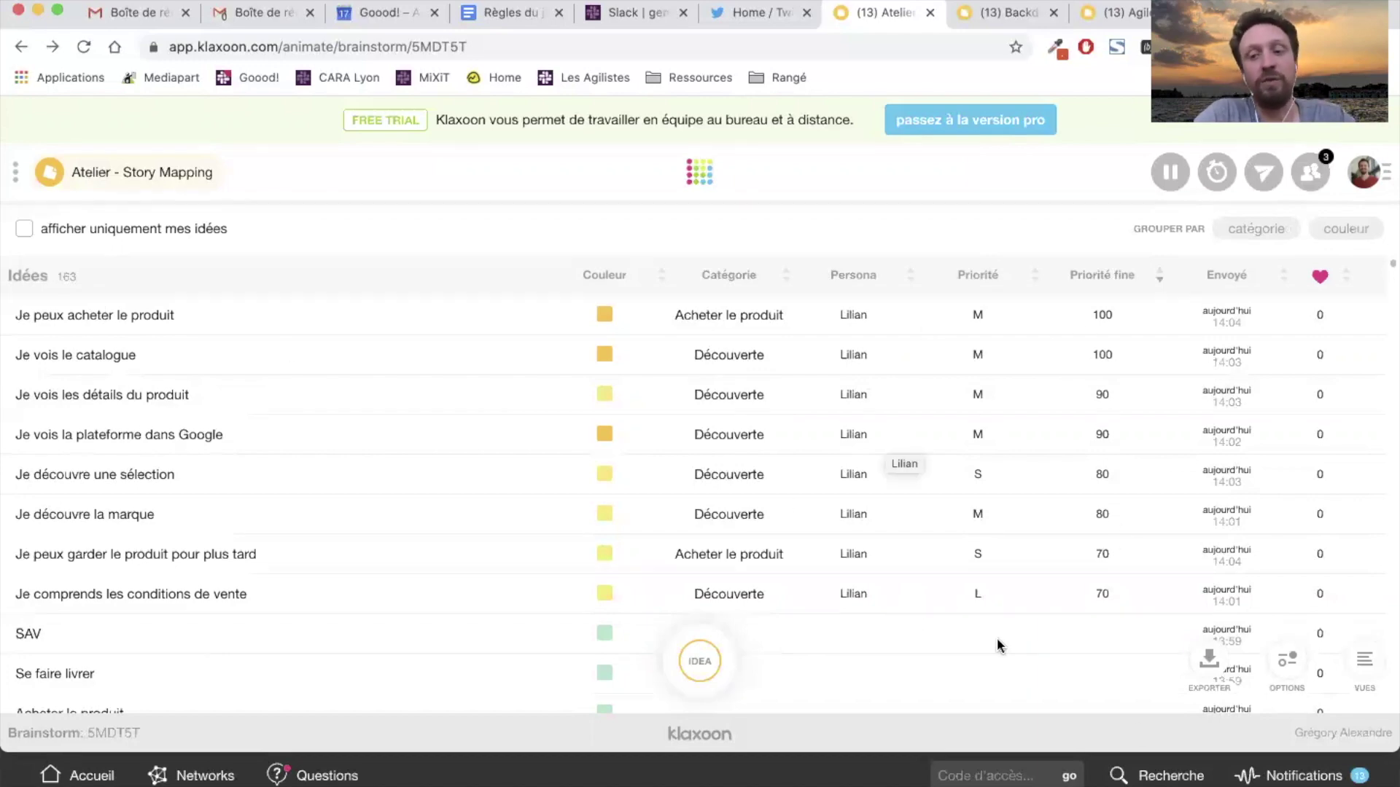
click(1208, 661)
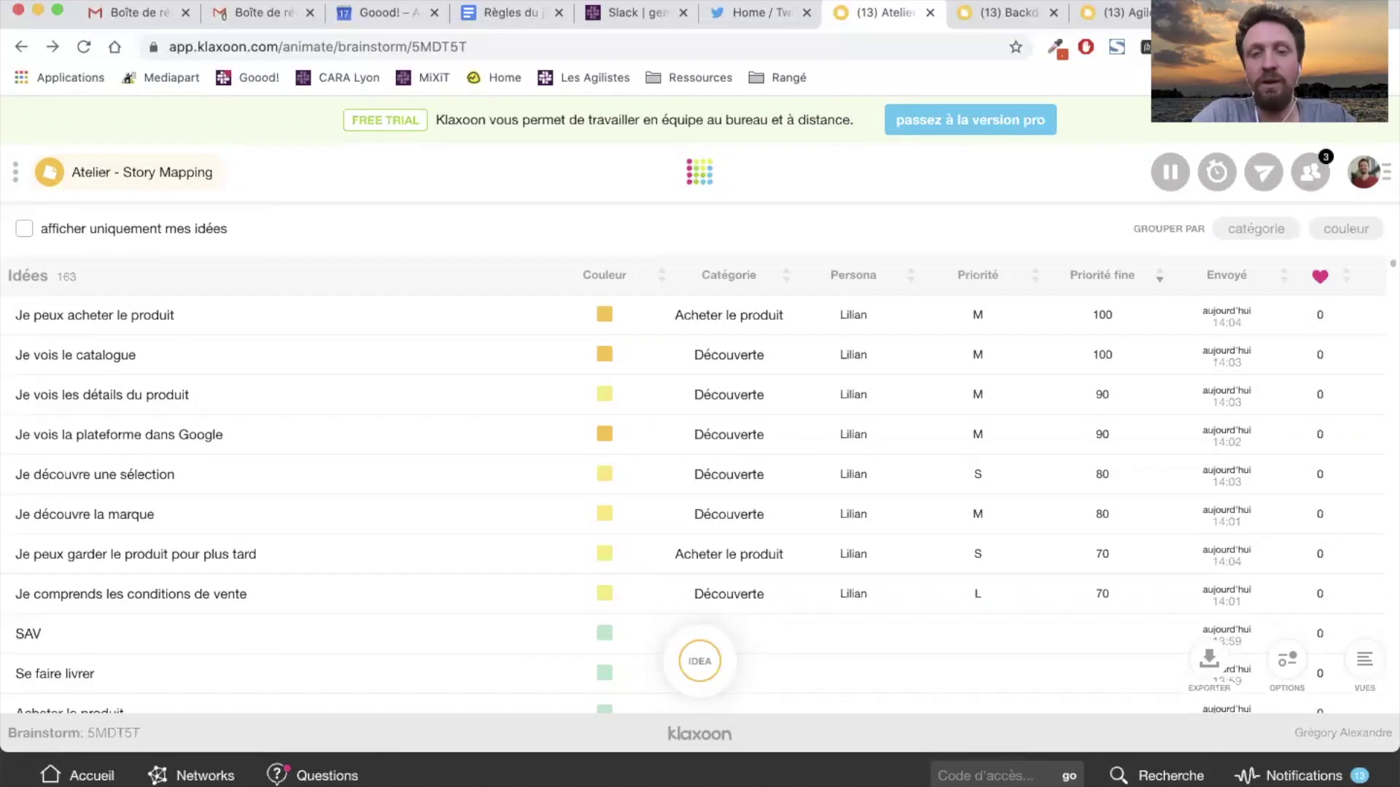
Return to the Board view and show an overview of the whole workshop board.
click(1366, 662)
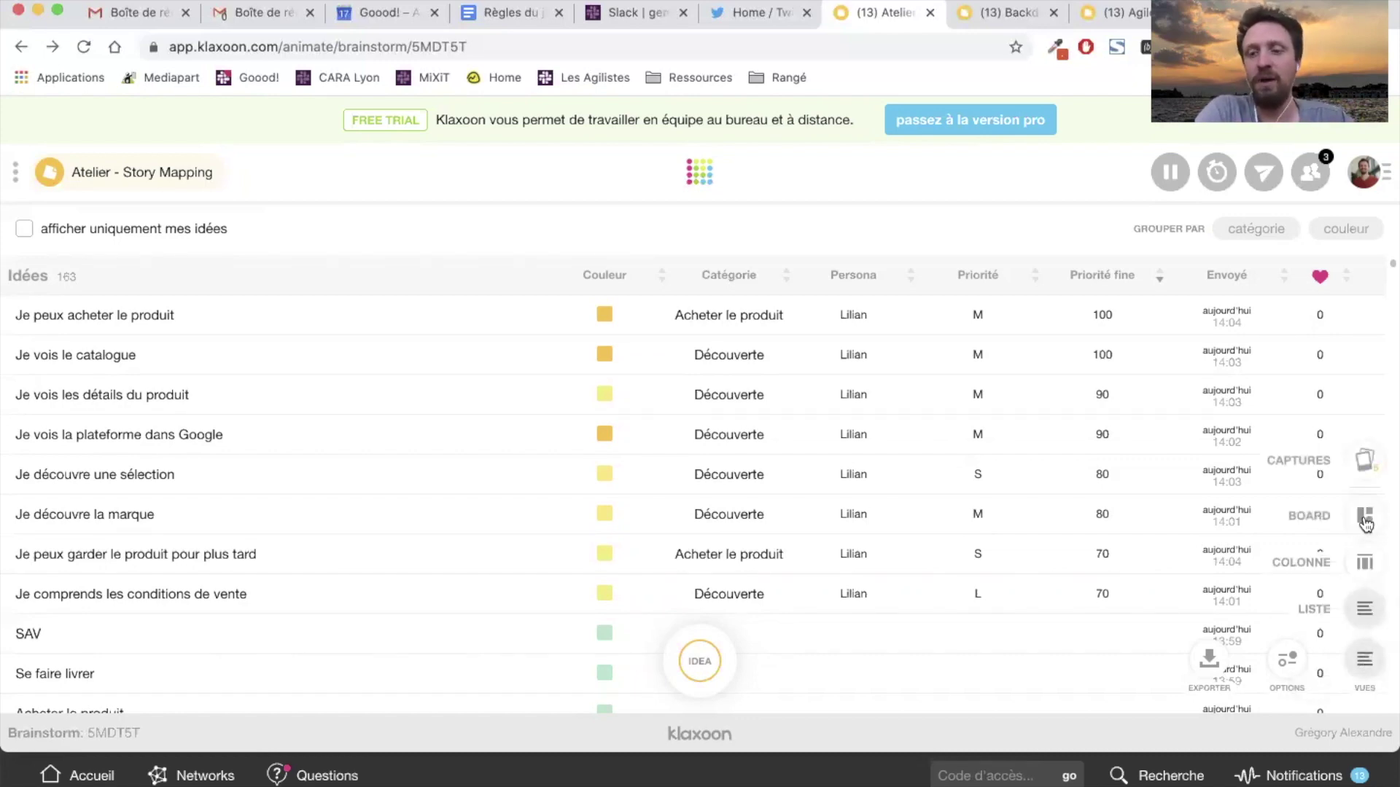
click(1365, 520)
scroll(831, 477, down, 5)
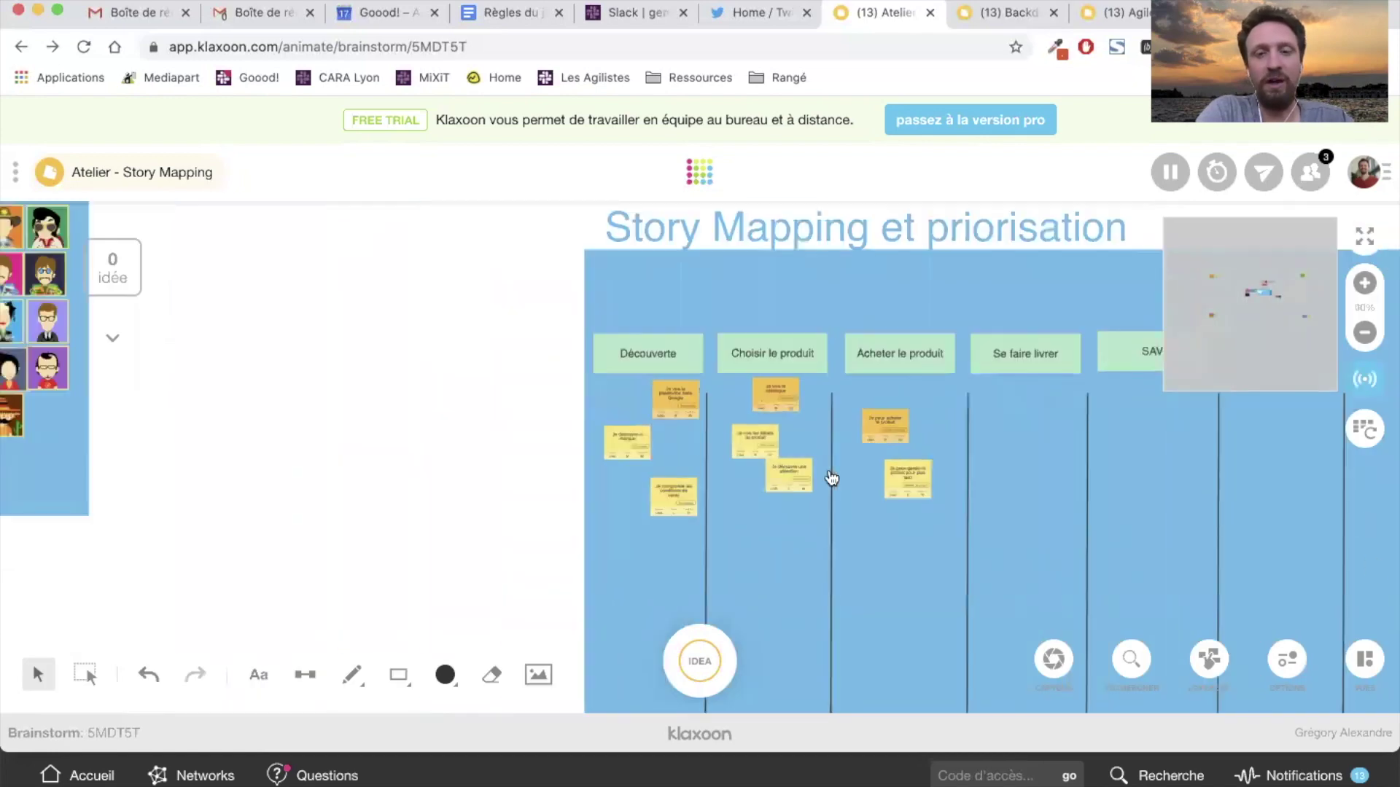
scroll(831, 477, down, 5)
Open the Smart Zones settings from the board options and reposition the dialog so its category list is in view.
click(1283, 663)
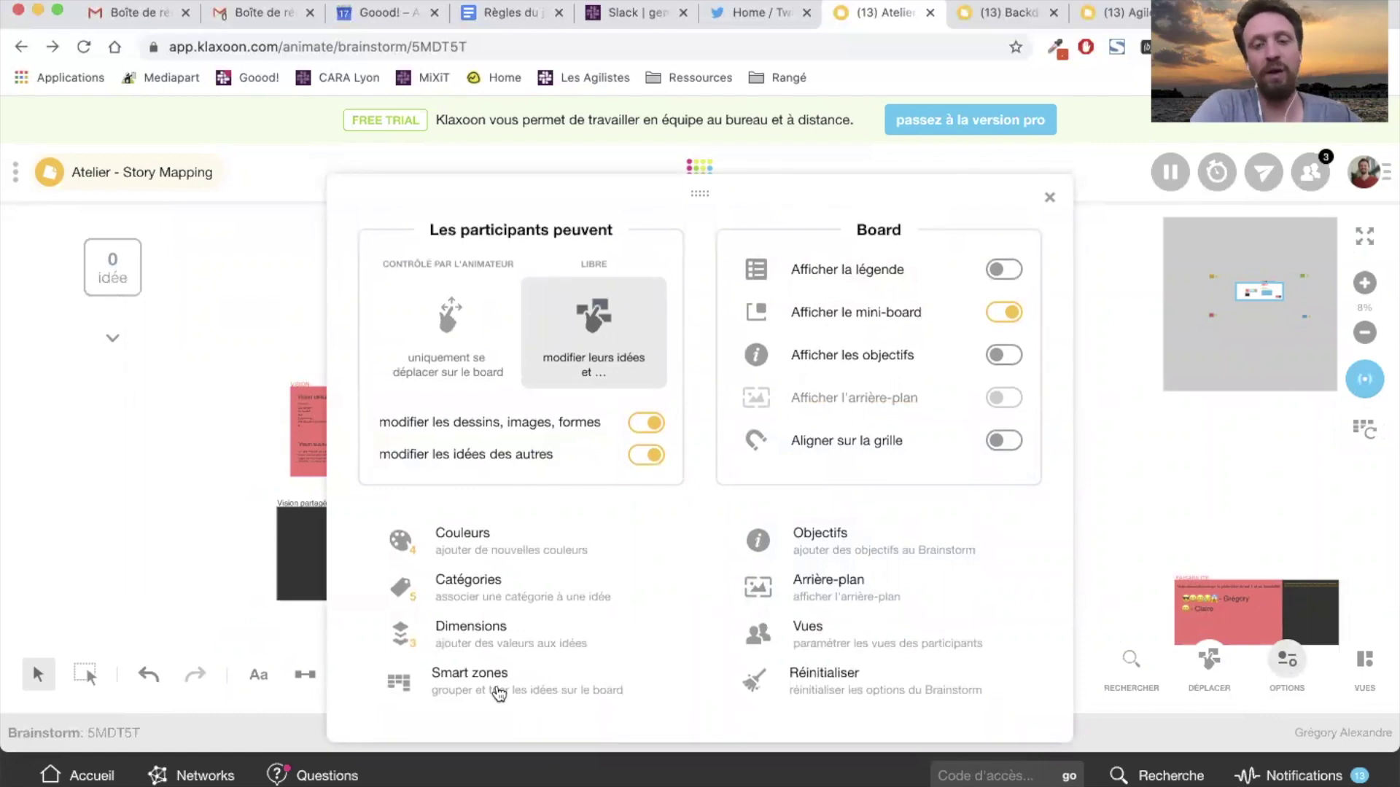
click(485, 685)
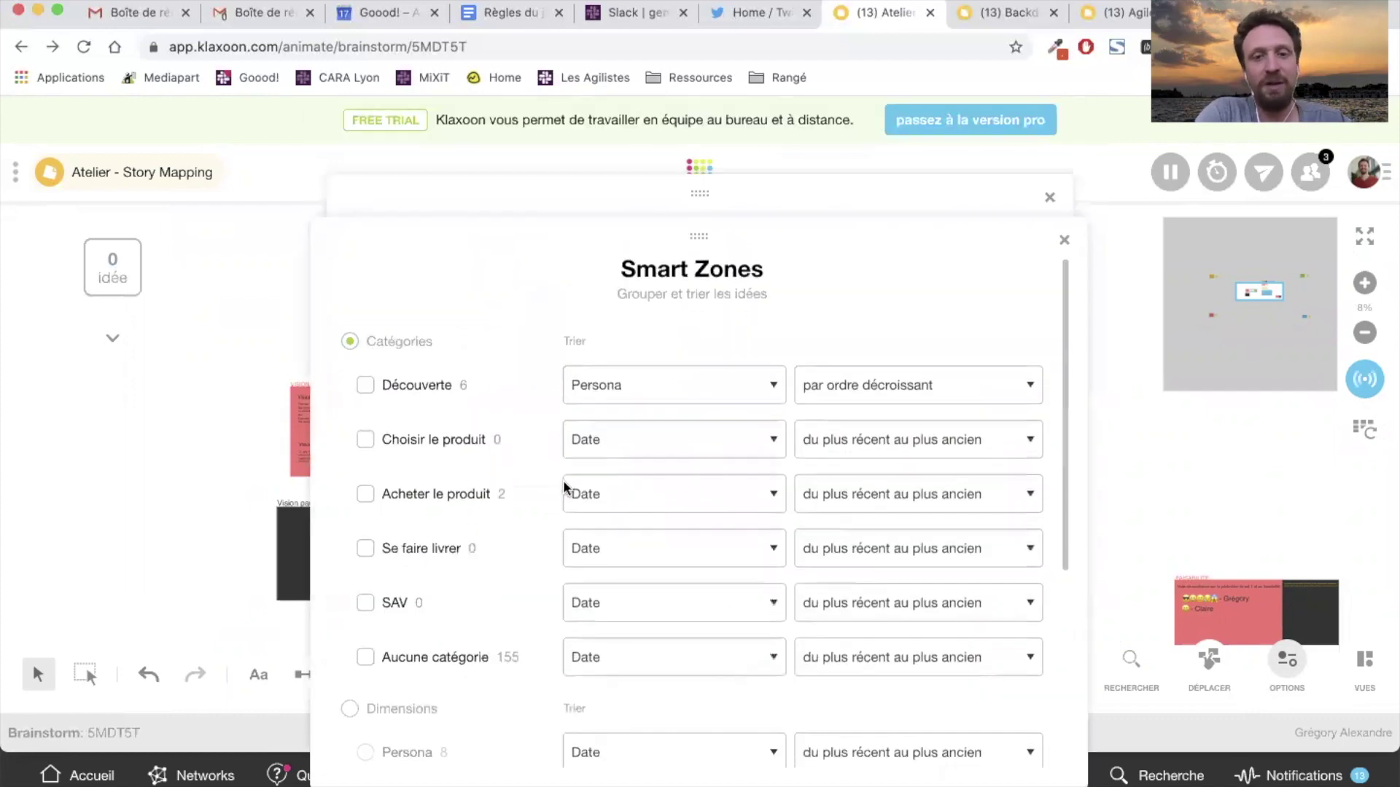
drag(683, 244, 669, 177)
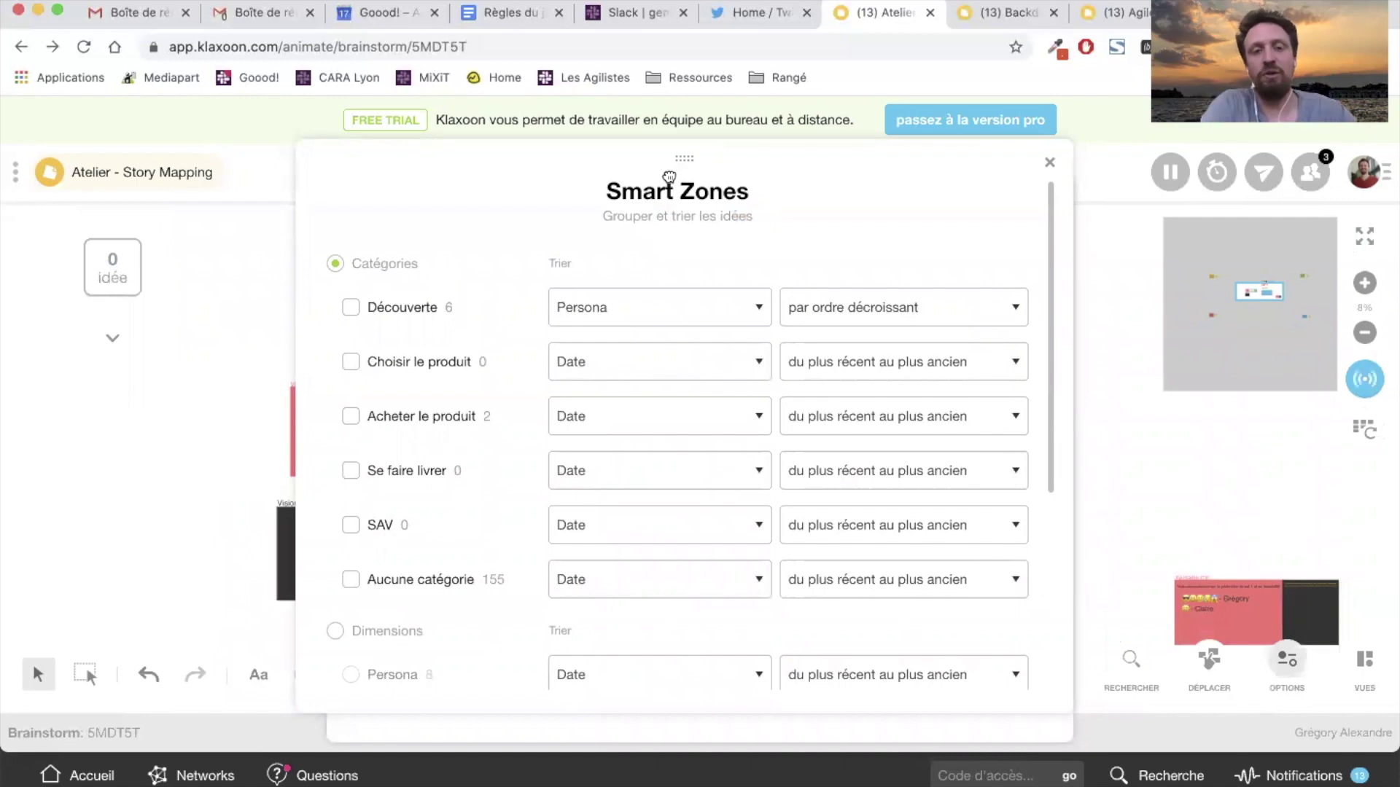
drag(599, 219, 771, 227)
click(770, 227)
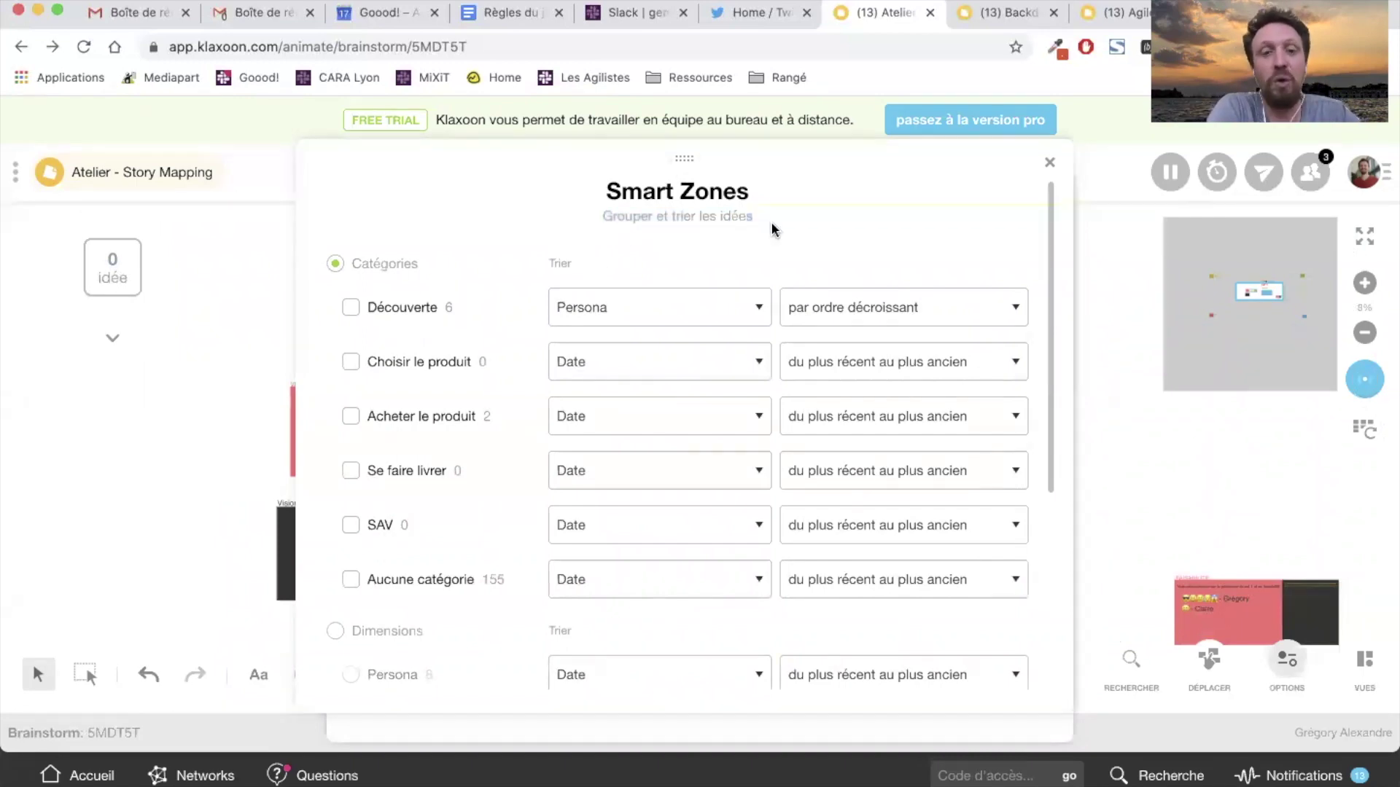
Enable smart zones for the Découverte, Choisir le produit, Acheter le produit, Se faire livrer and SAV categories.
click(351, 309)
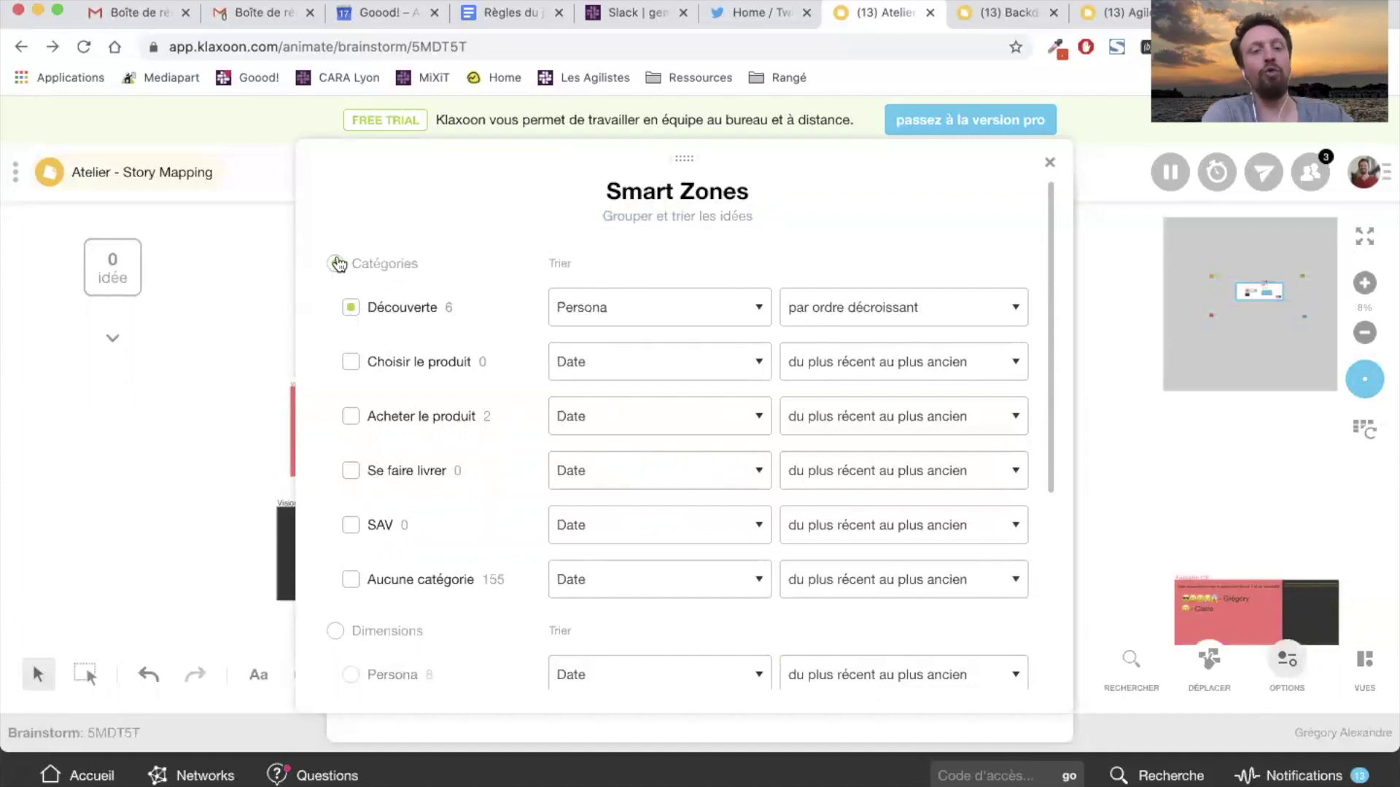
click(352, 365)
click(353, 418)
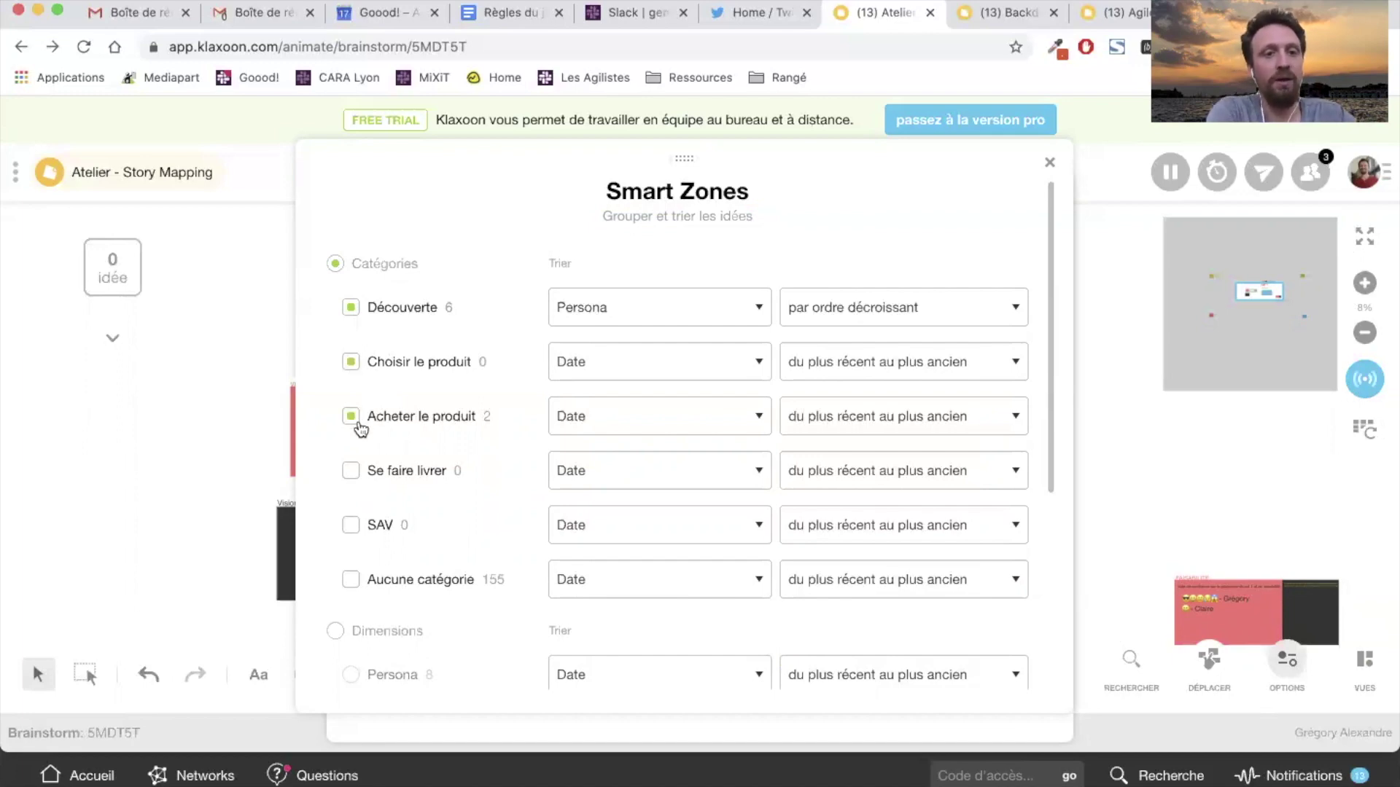
click(354, 472)
click(351, 522)
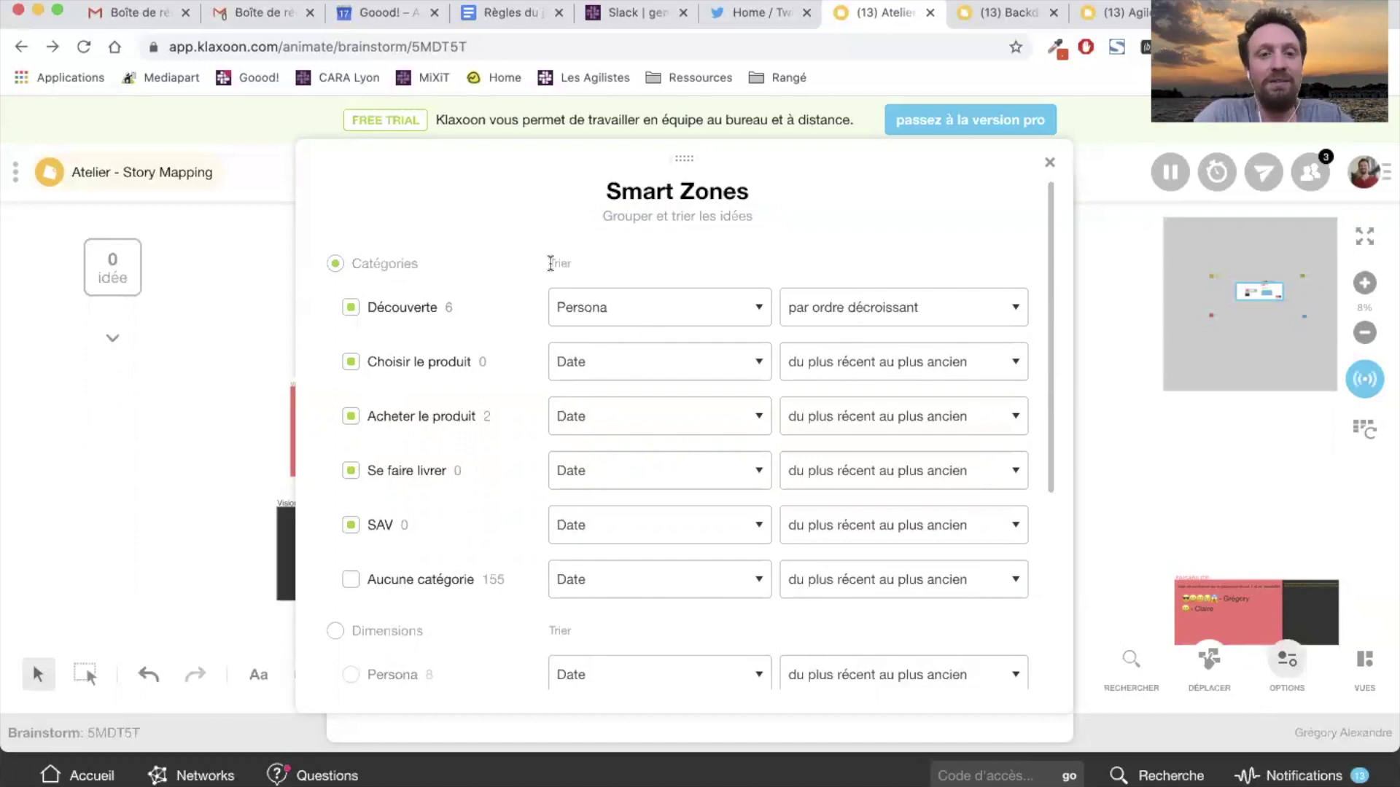
Sort the Découverte, Choisir le produit, Acheter le produit, Se faire livrer and SAV smart zones by Priorité fine in descending order.
click(592, 306)
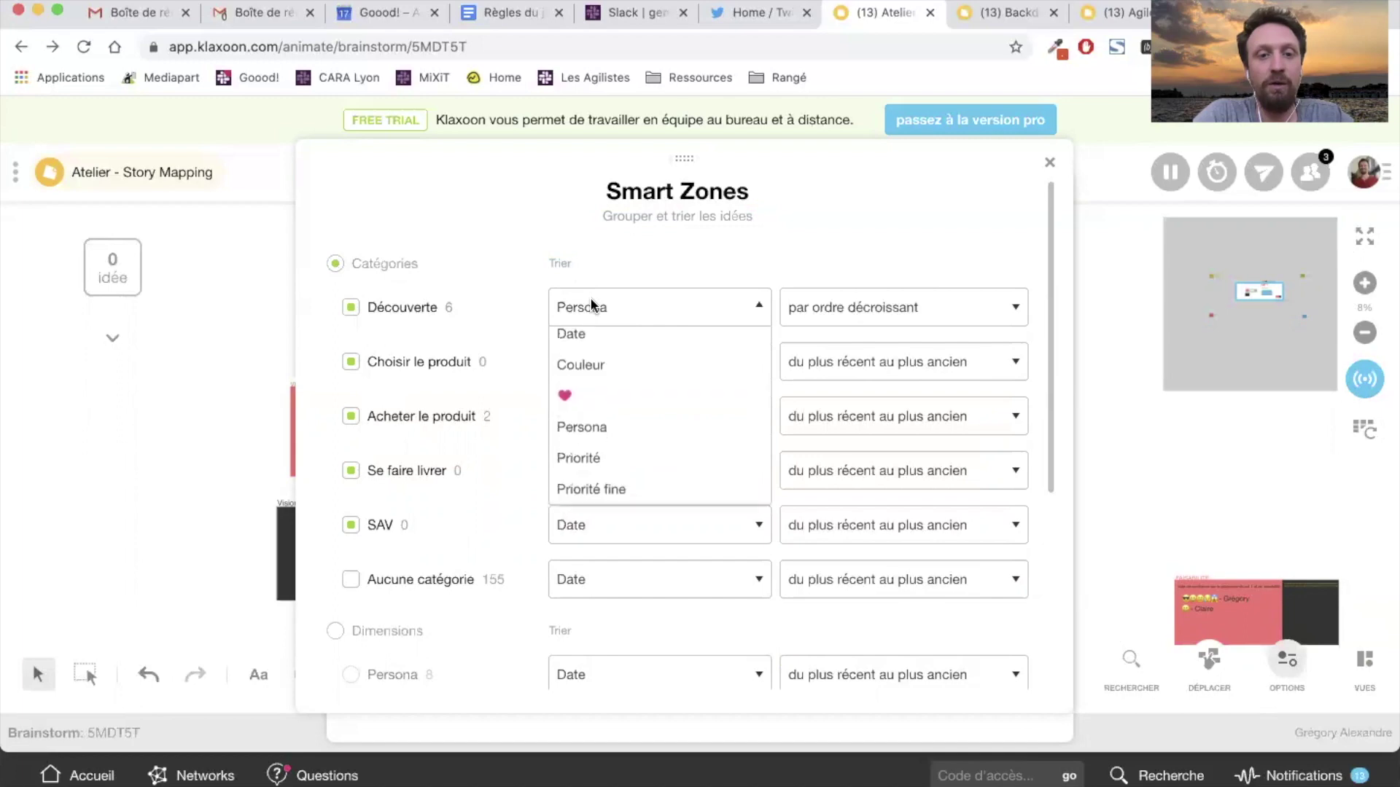
click(622, 495)
click(592, 365)
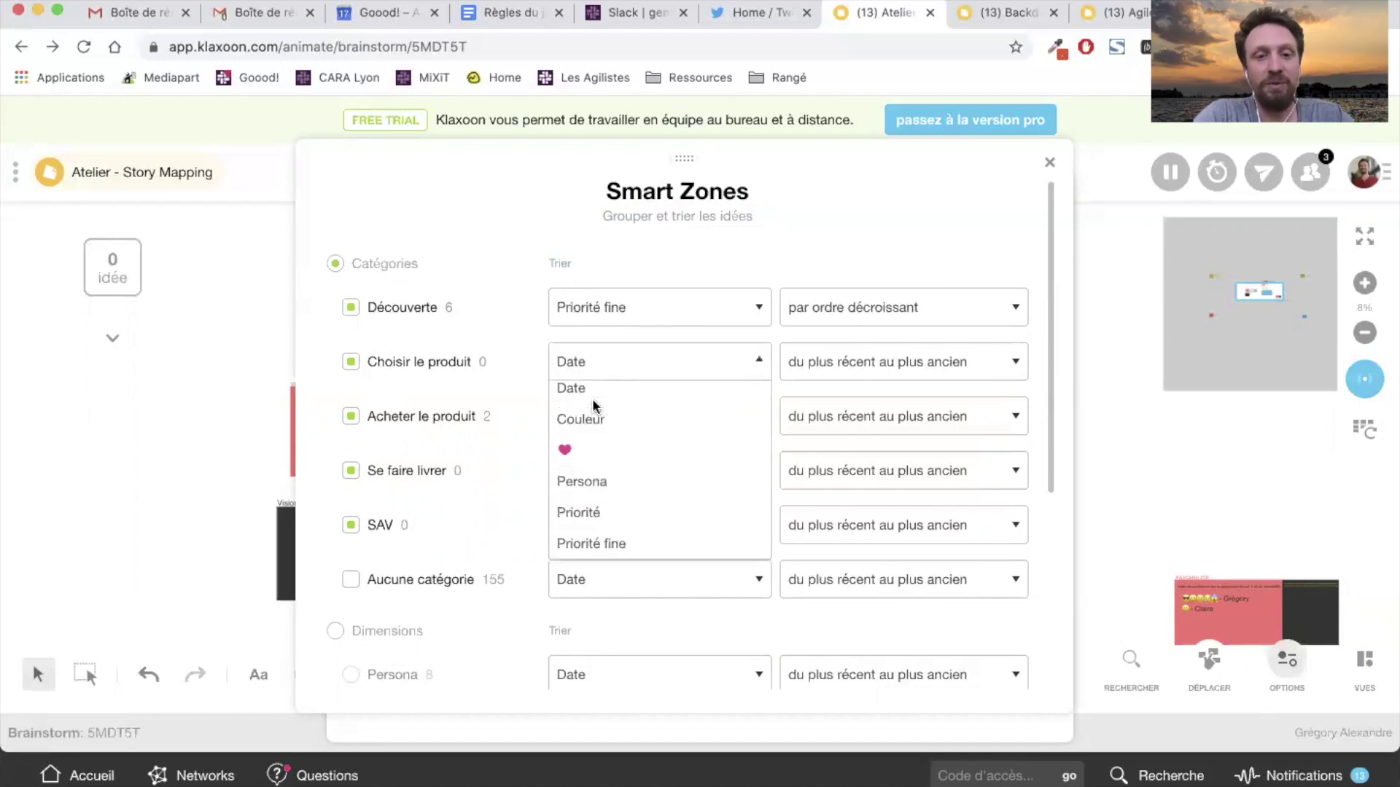
click(596, 548)
click(588, 420)
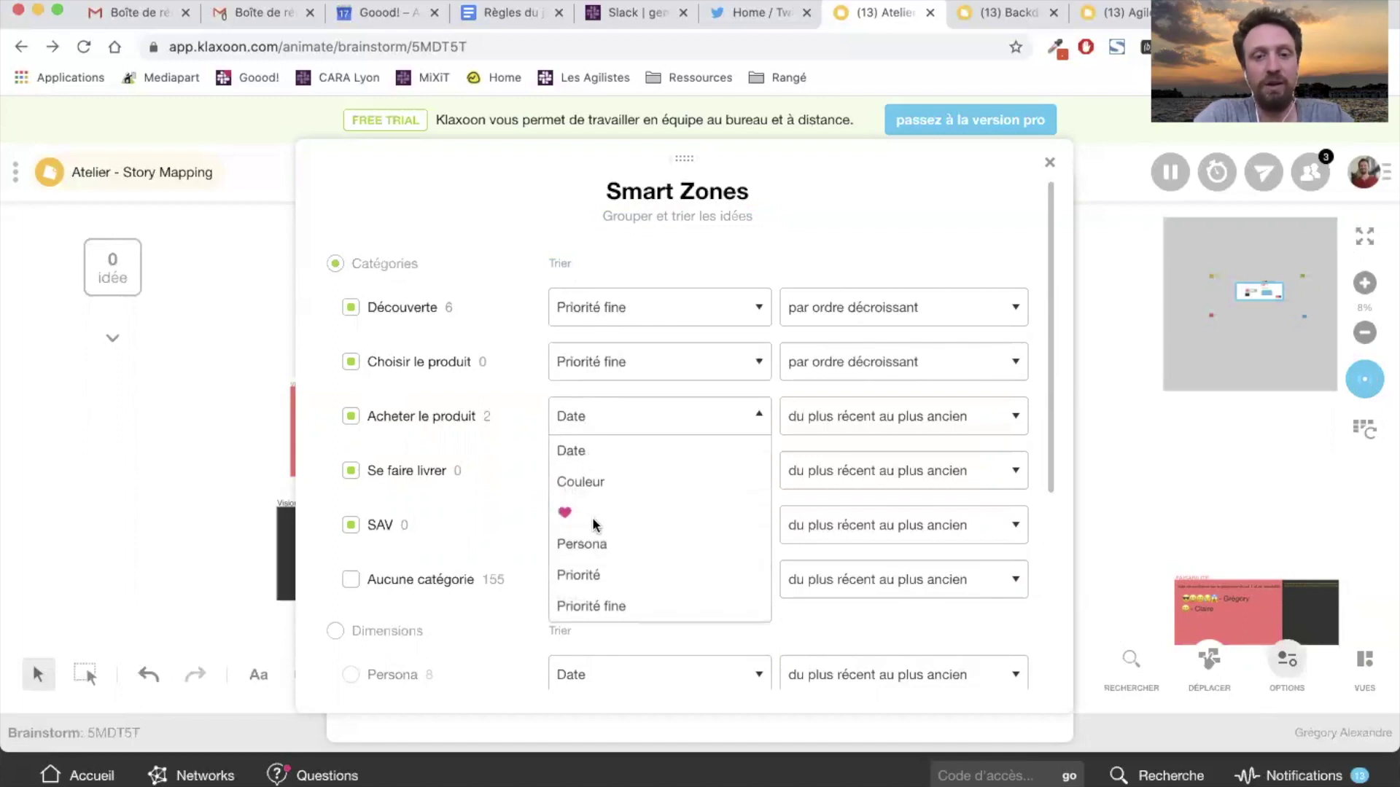
click(596, 603)
click(656, 474)
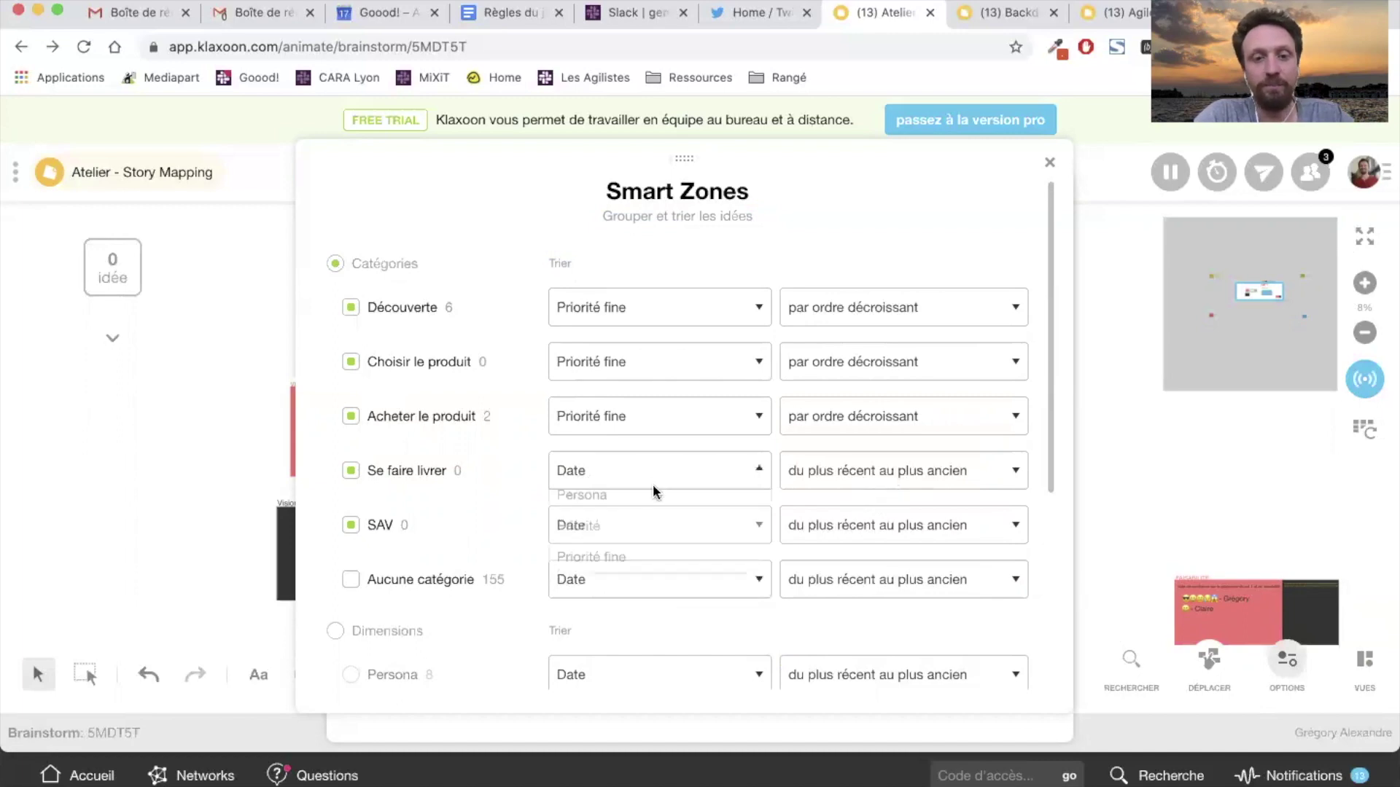
click(631, 658)
click(592, 523)
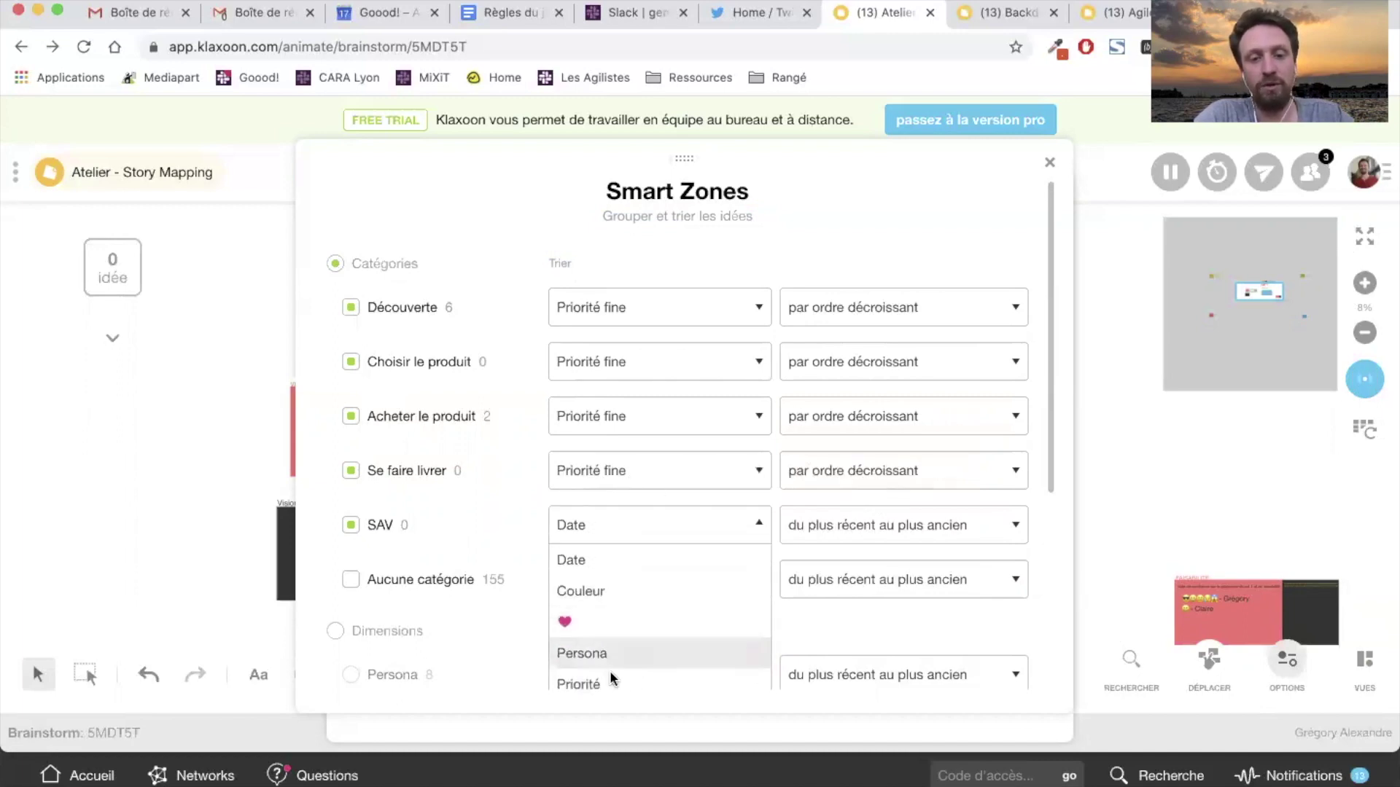
scroll(614, 684, down, 2)
click(614, 669)
Align the ideas on the board with these smart zone settings and close the board options.
scroll(520, 604, down, 5)
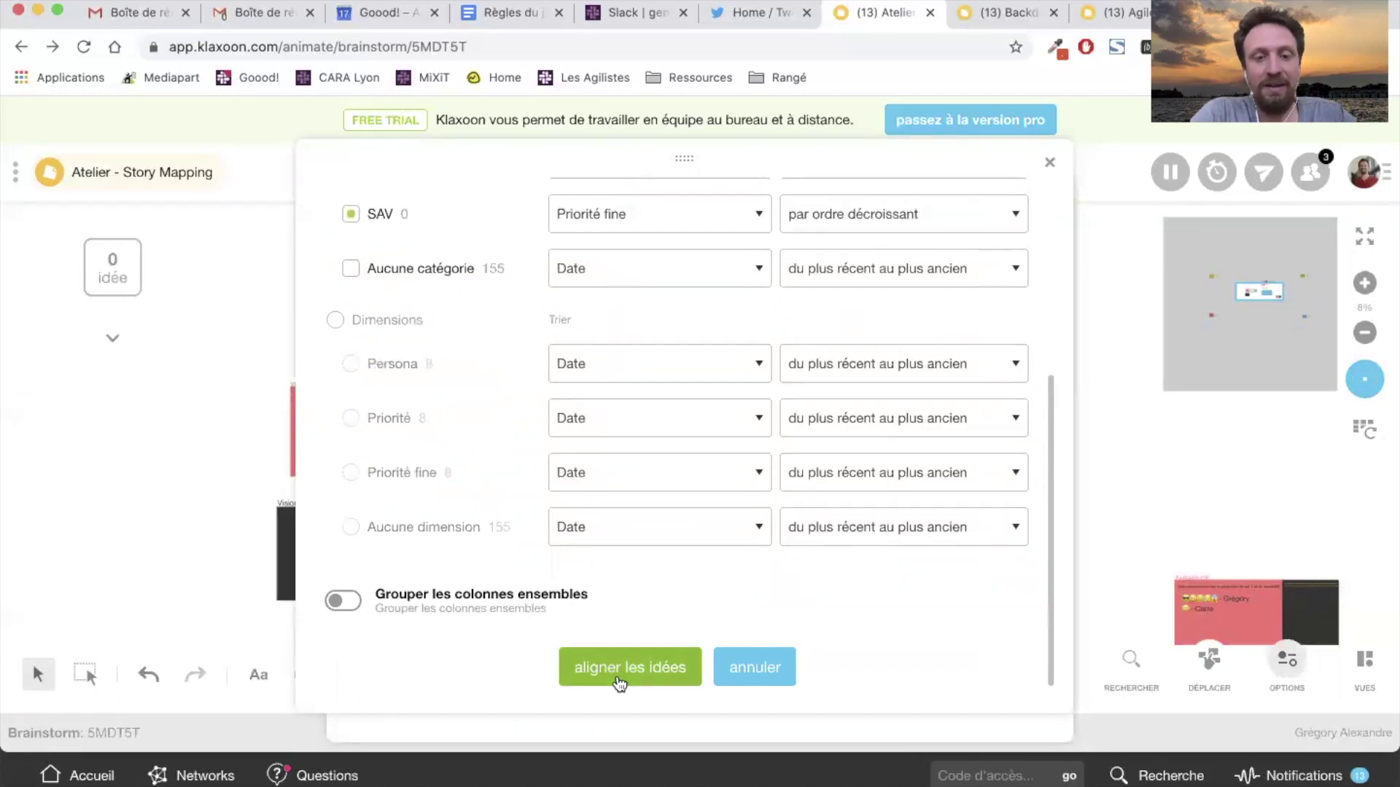
click(618, 668)
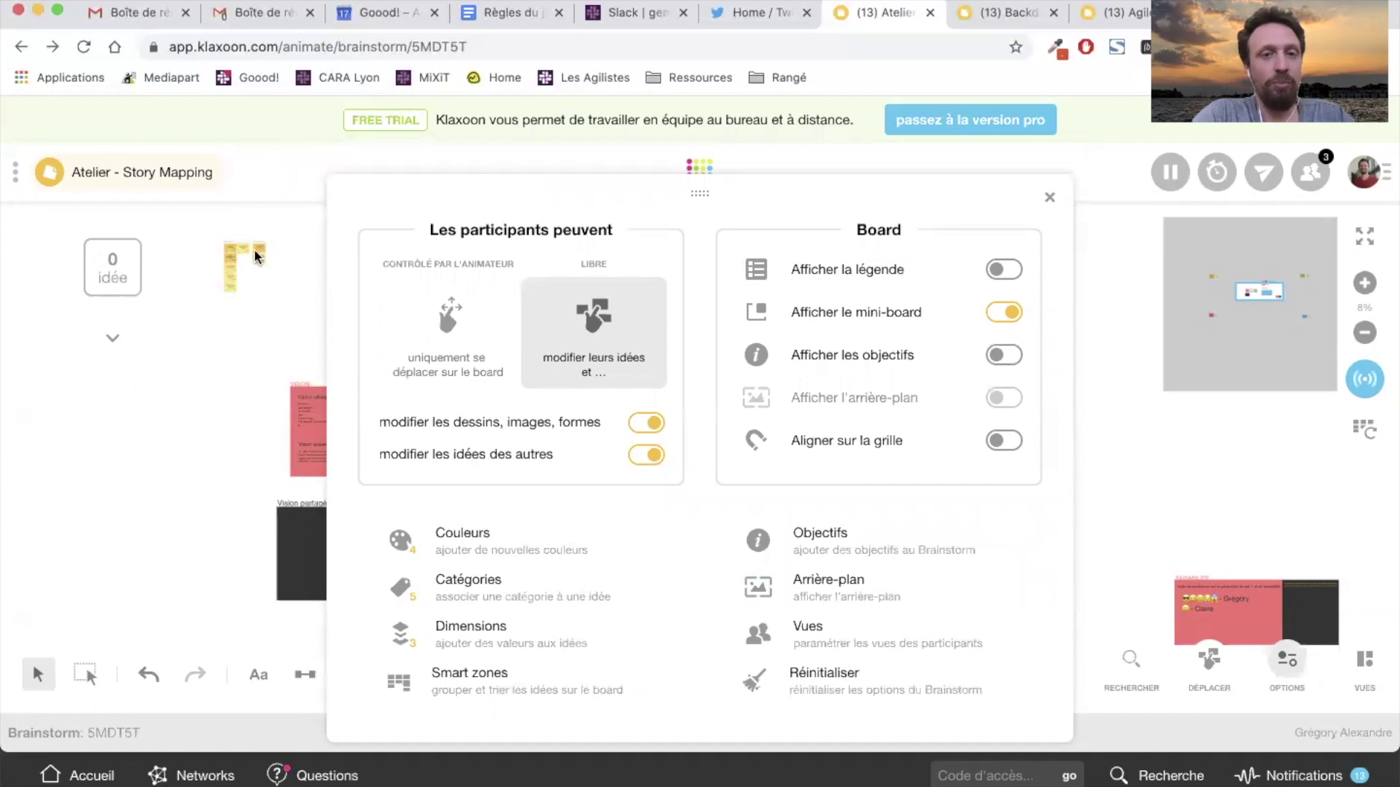
click(1047, 198)
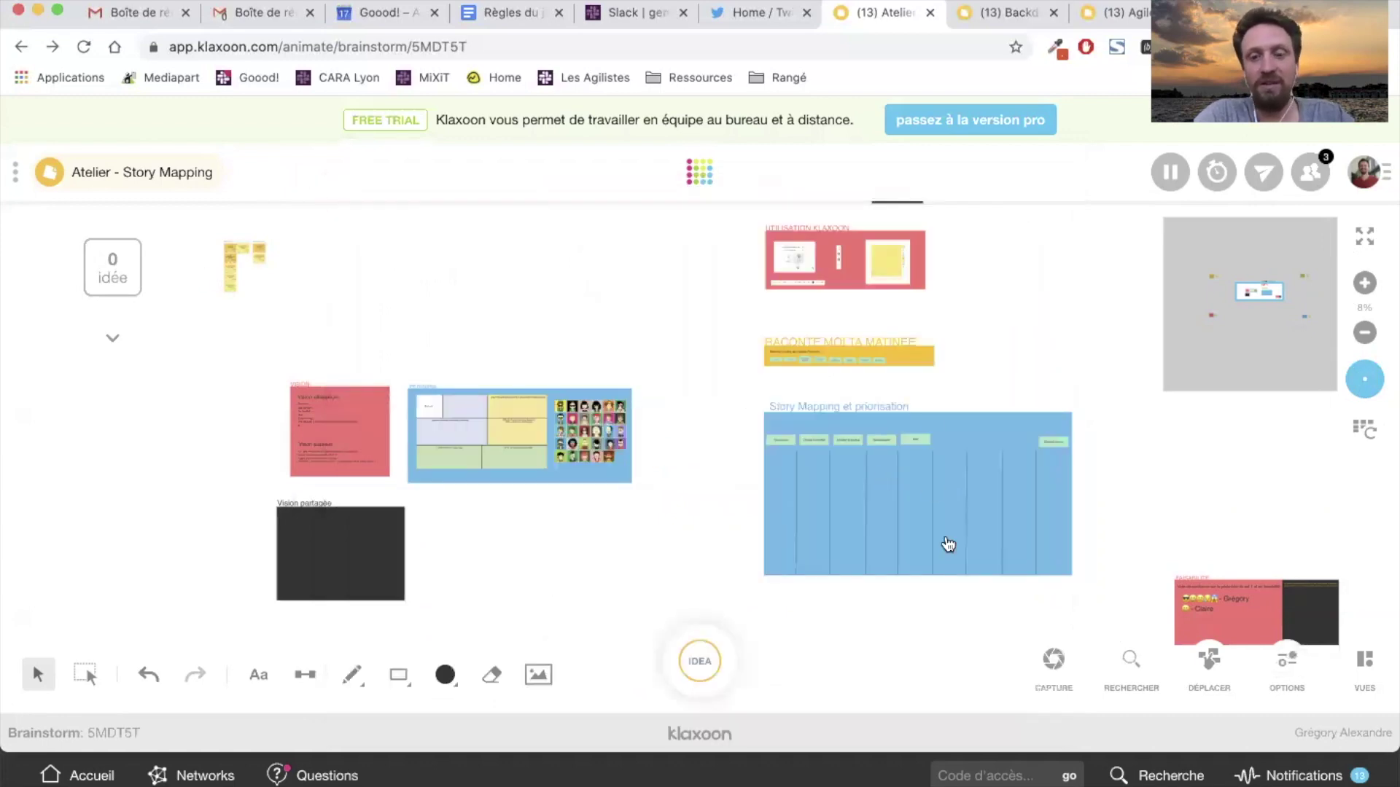
Change the category of the "Je vois les détails du produit" idea to Choisir le produit and save it.
drag(334, 322, 587, 384)
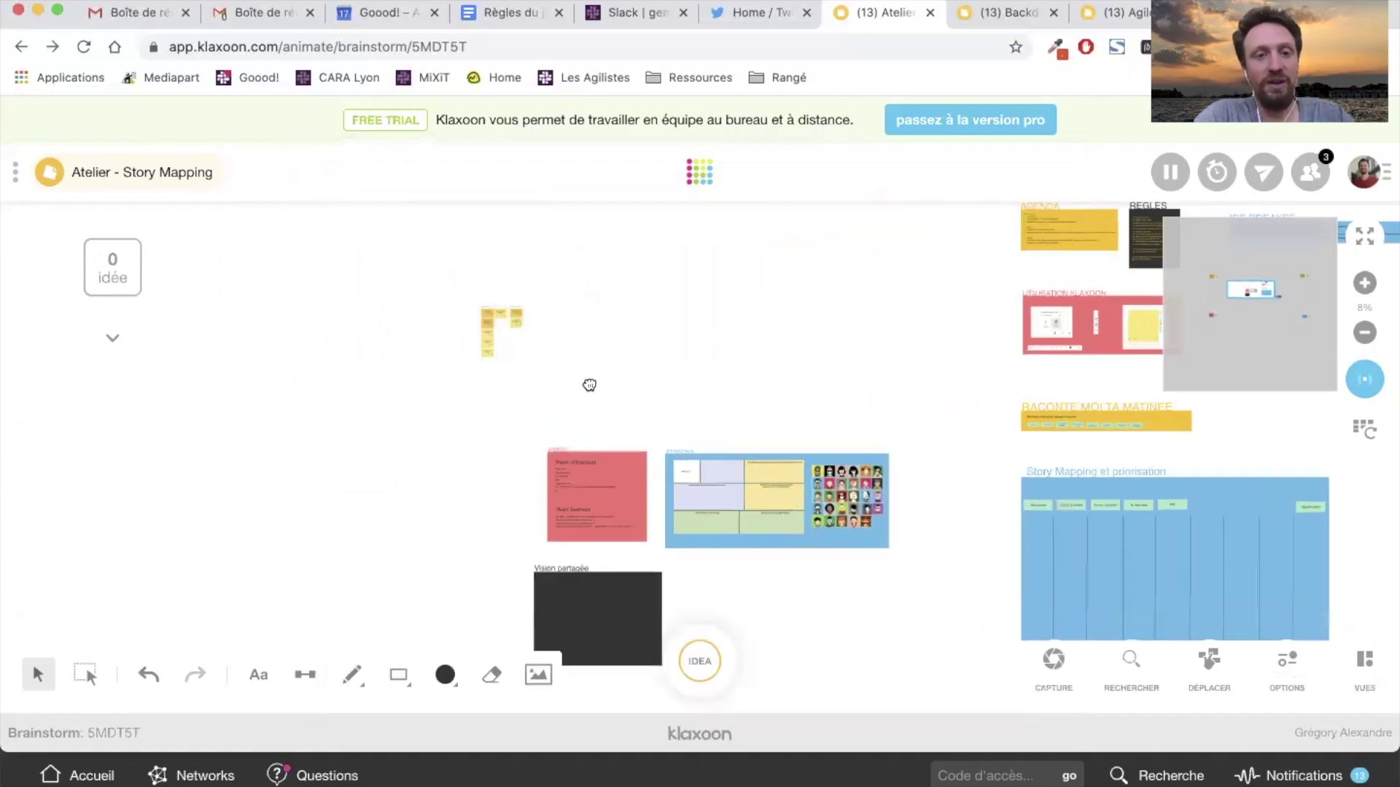
scroll(476, 389, up, 5)
drag(644, 369, 439, 399)
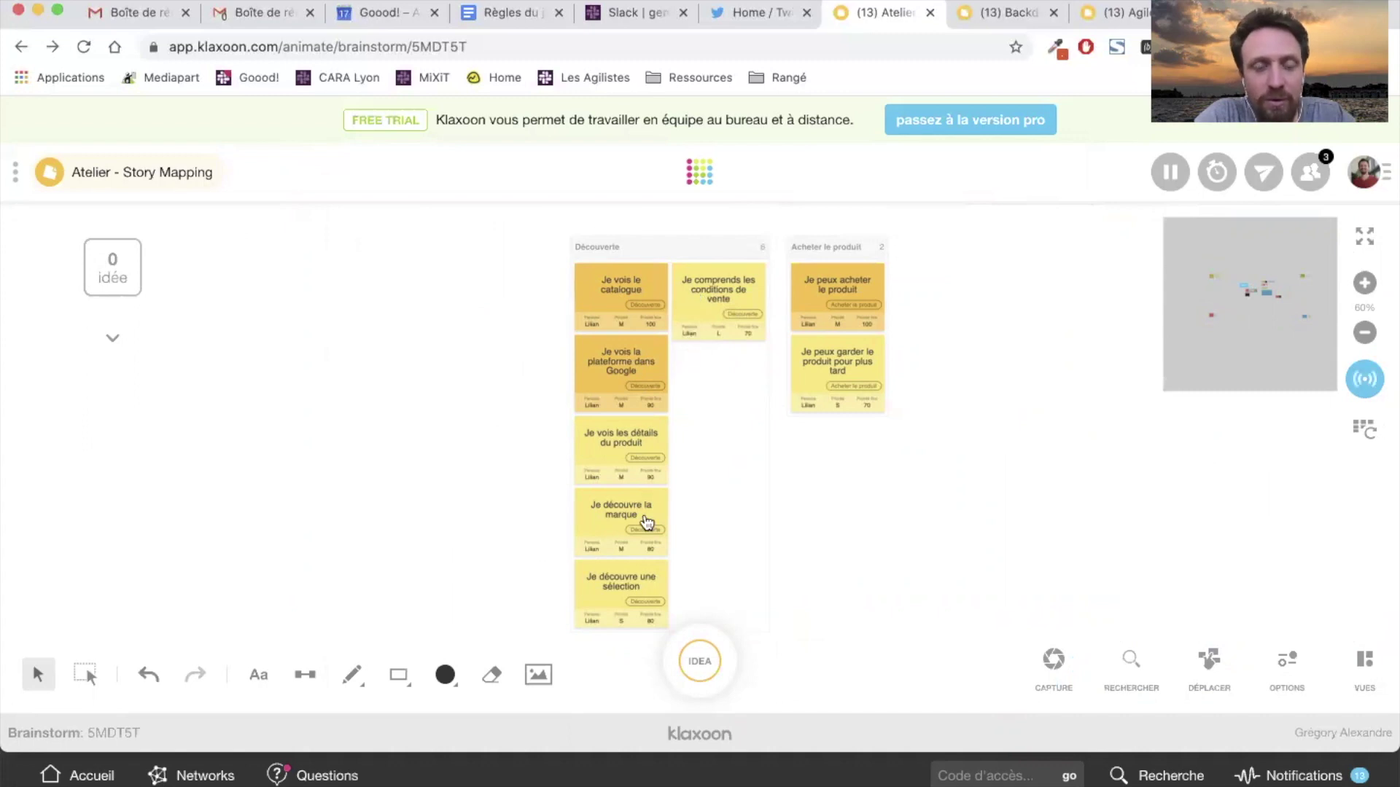
click(609, 443)
click(609, 443)
click(802, 566)
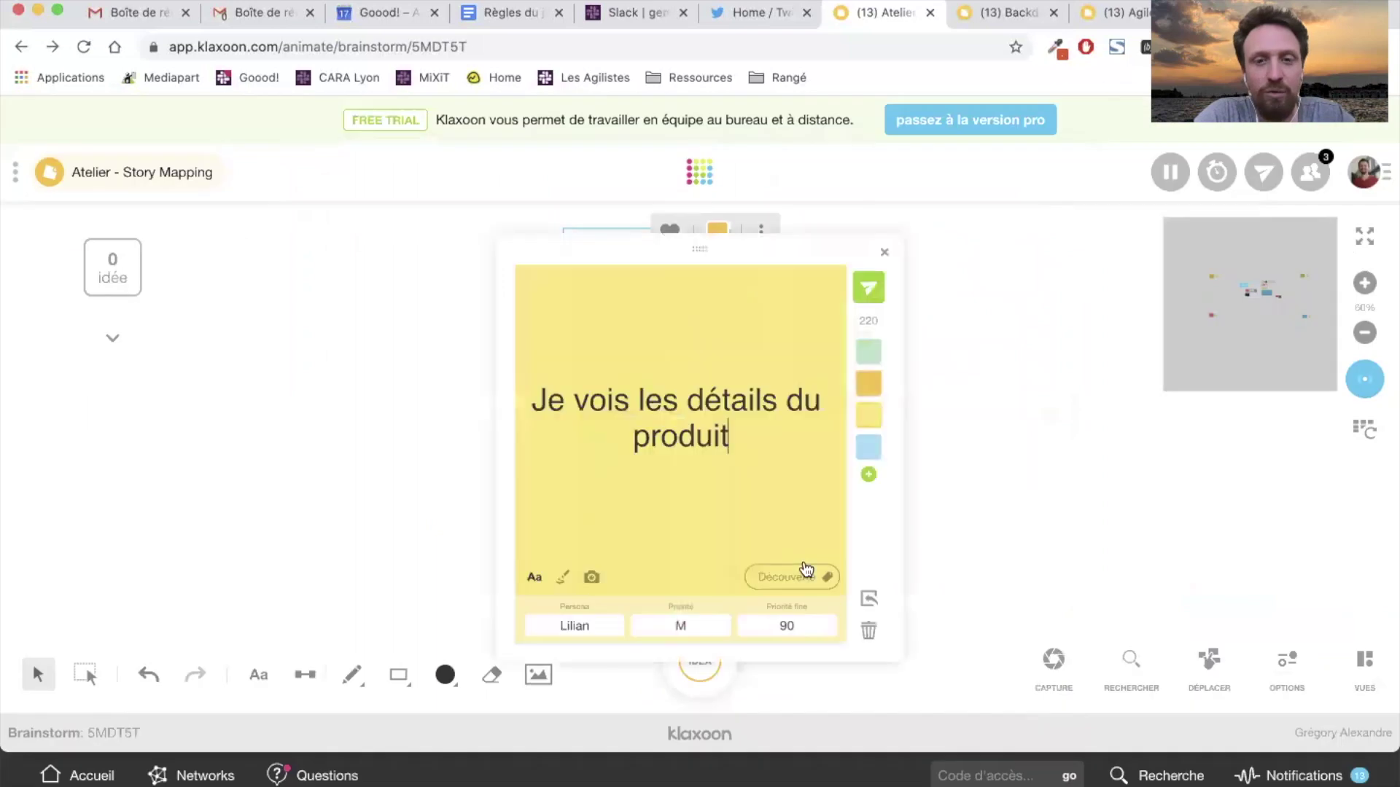
click(773, 602)
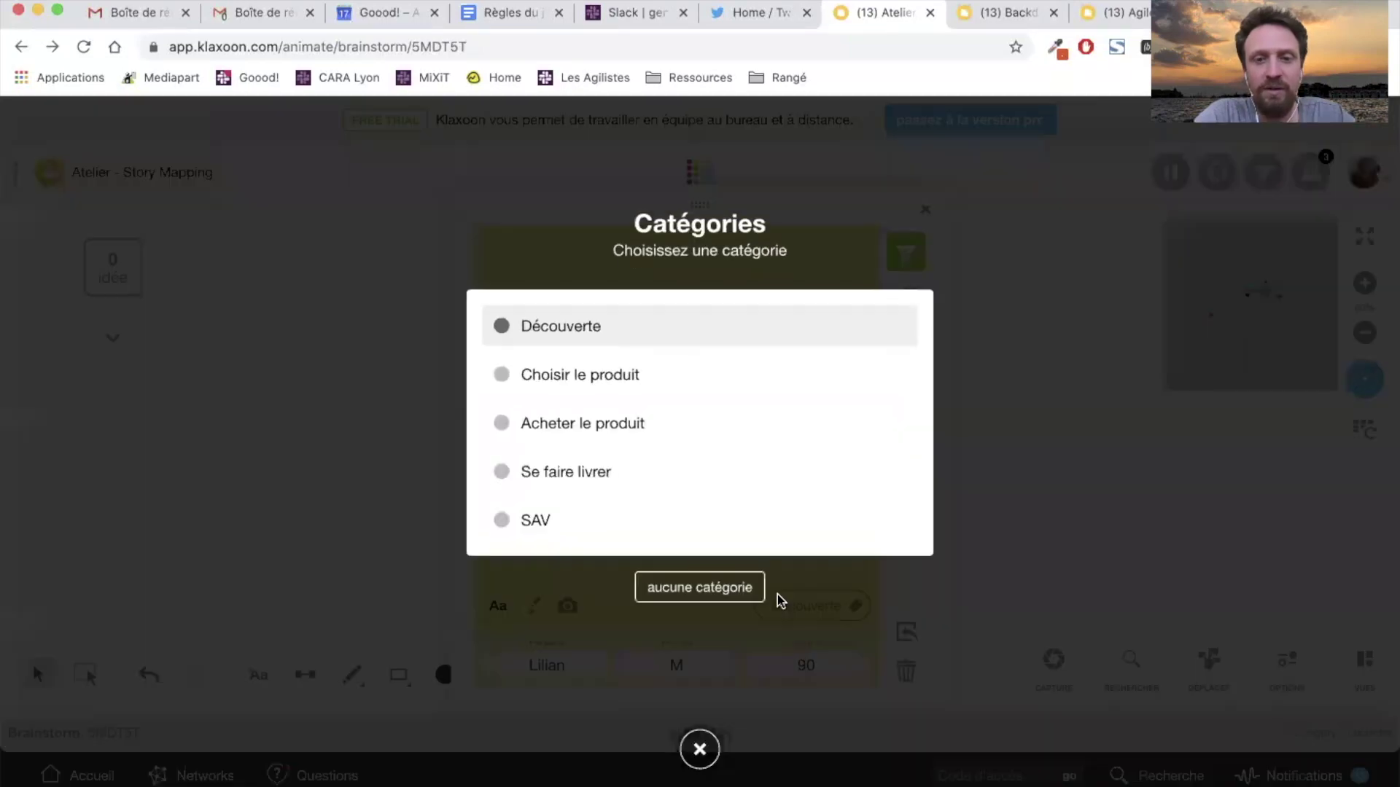
click(562, 376)
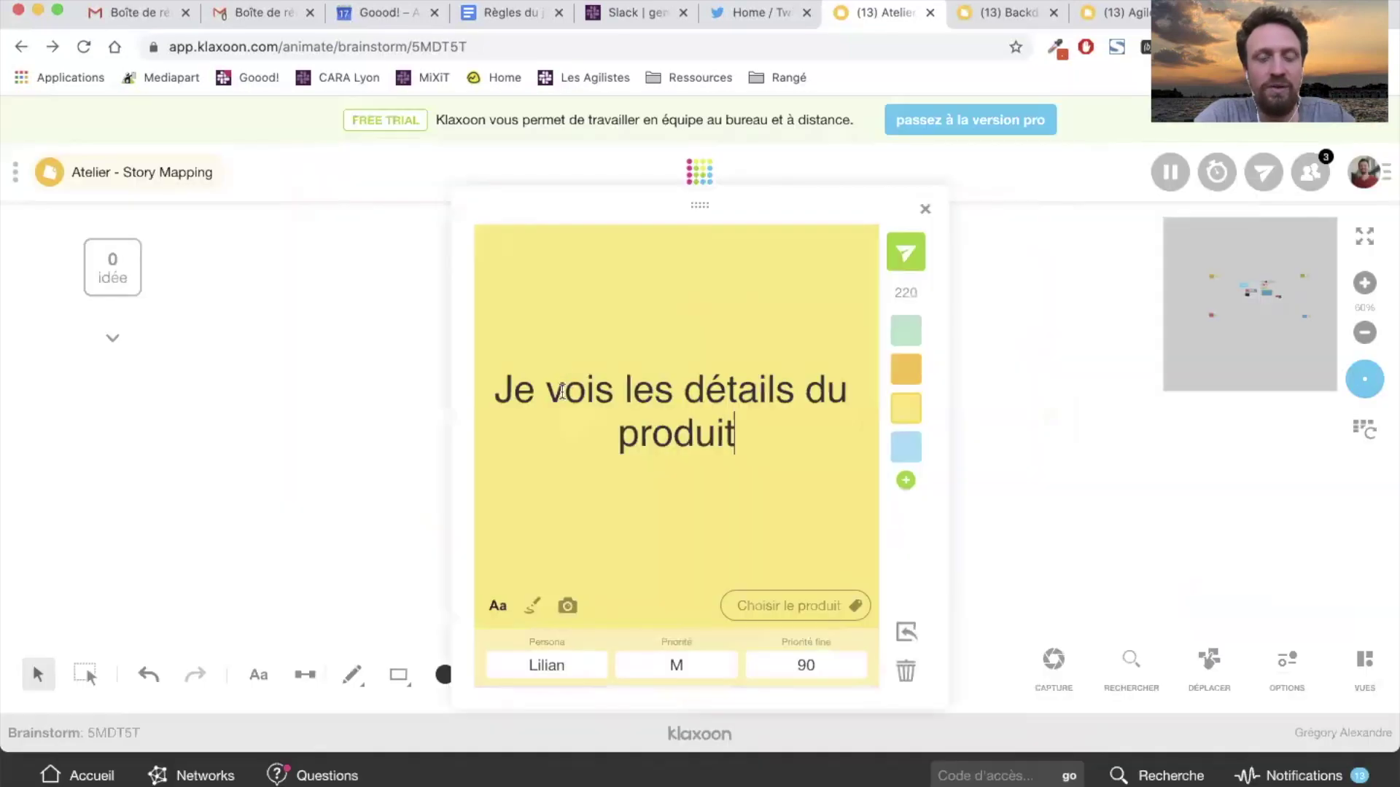
click(904, 256)
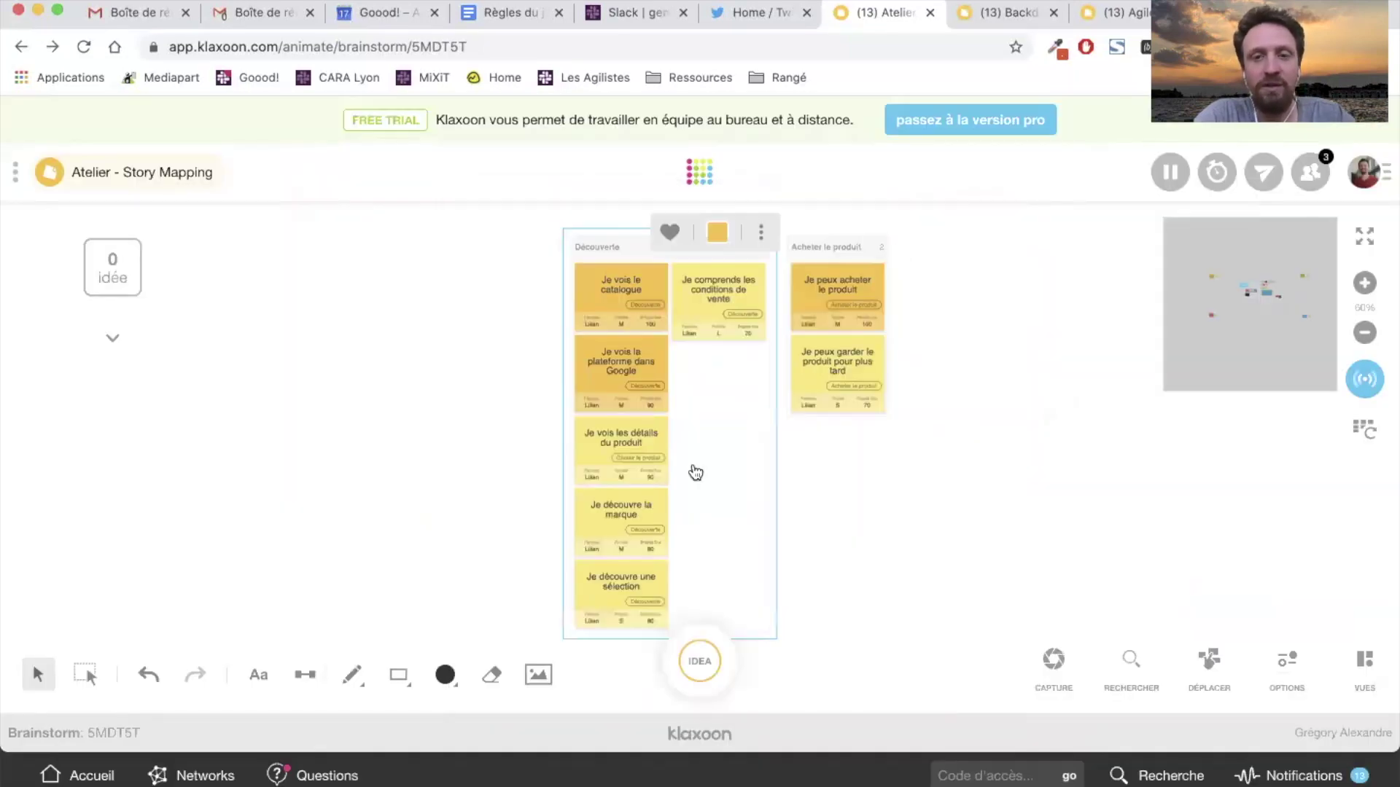
Change the category of the "Je découvre la marque" idea to Choisir le produit and save it.
click(631, 515)
click(798, 569)
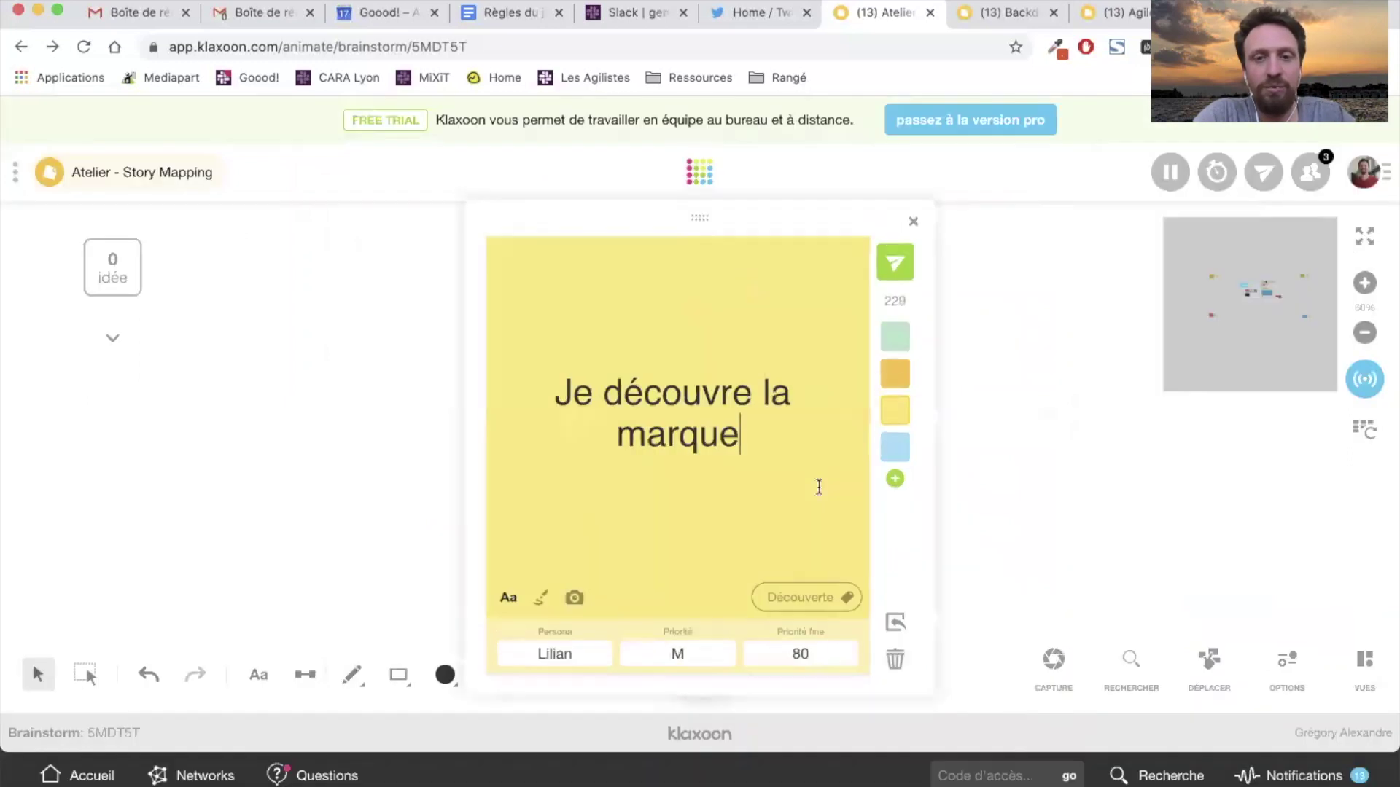
click(811, 604)
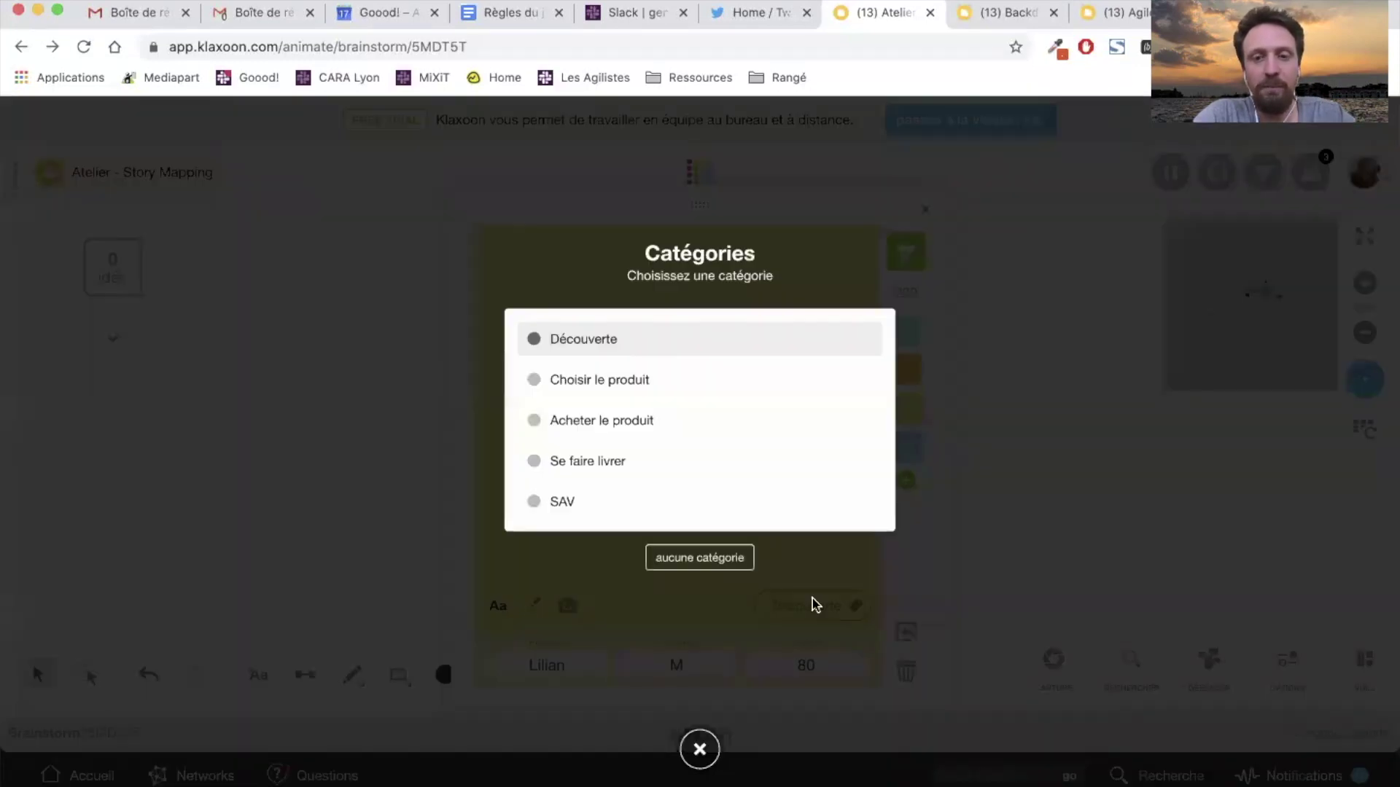
click(554, 390)
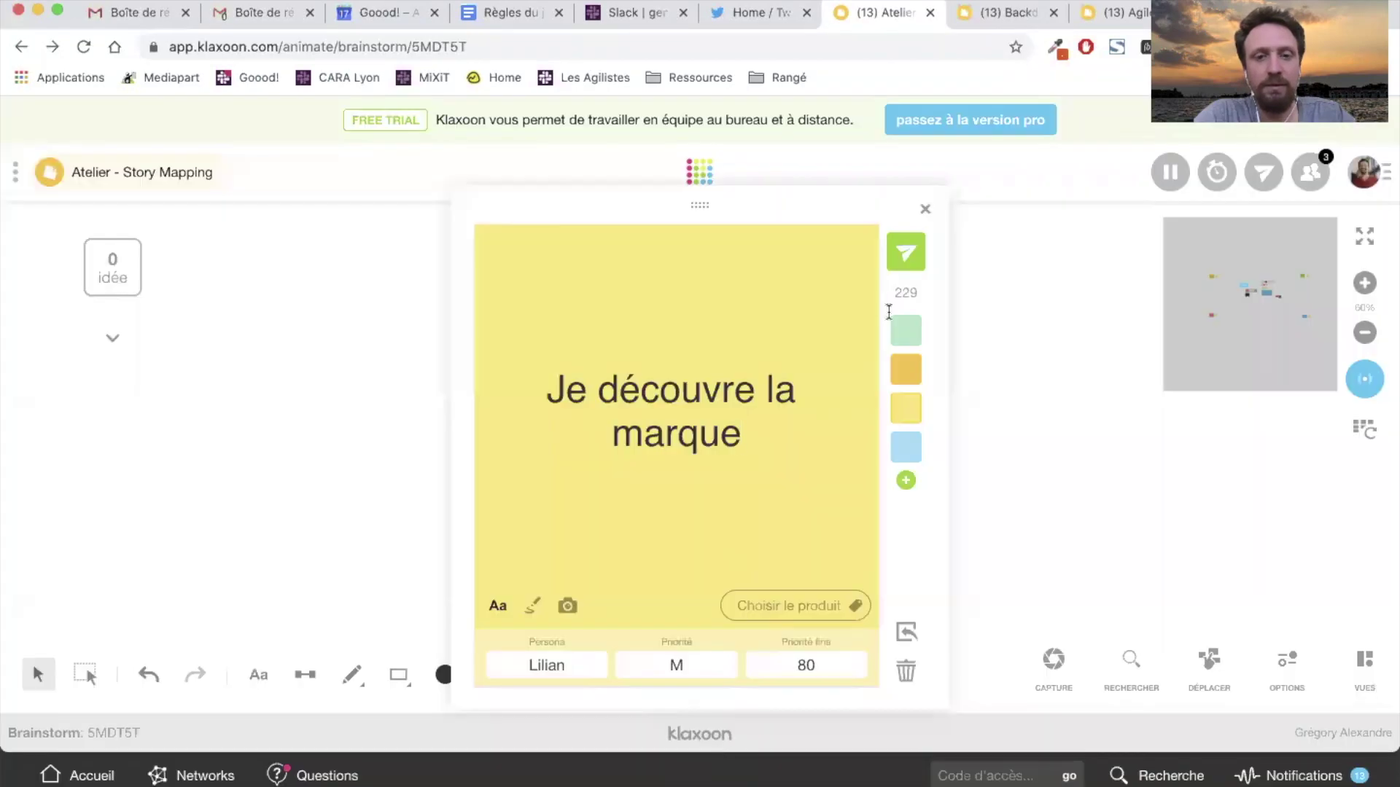
click(906, 252)
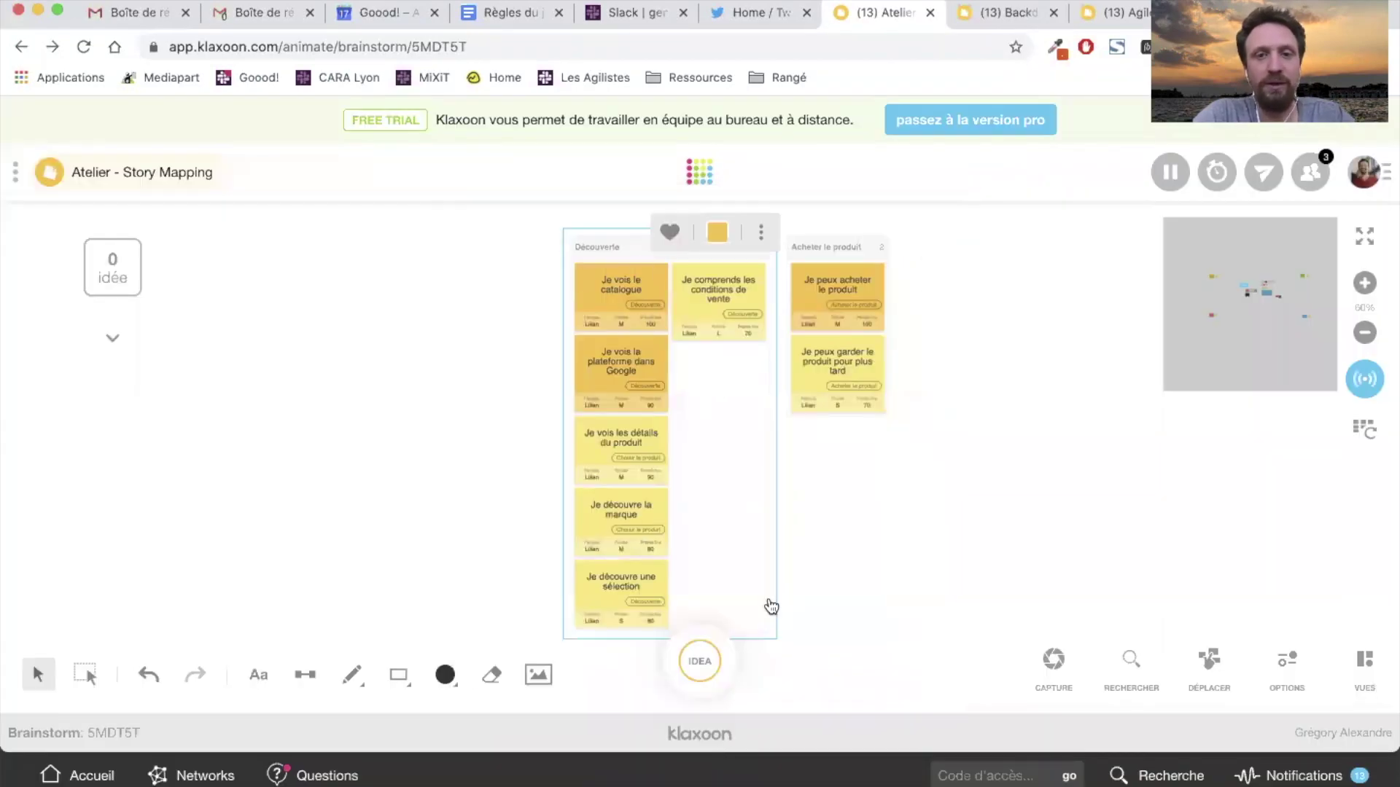
Realign the ideas through the Smart Zones settings to regroup them by their new categories, and close the options.
click(1284, 661)
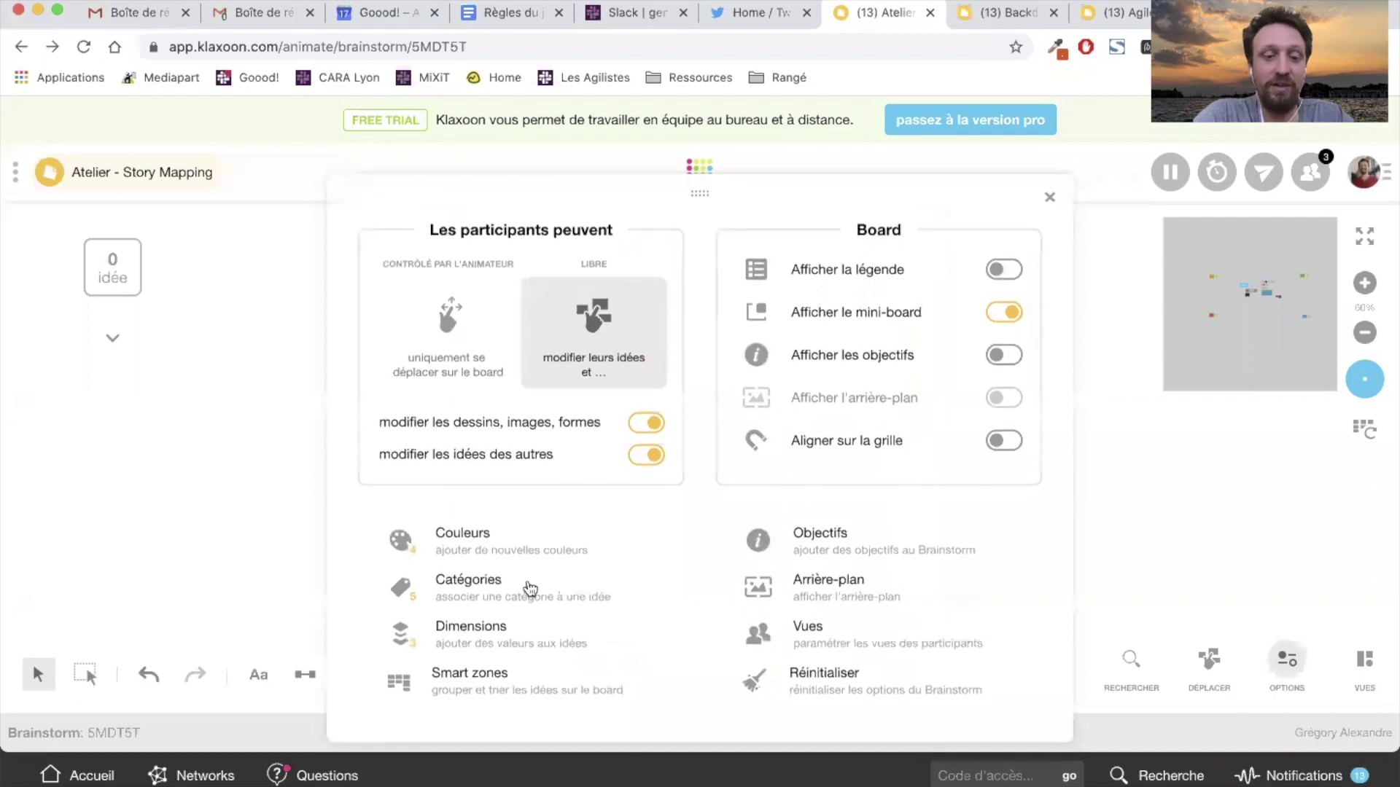
click(465, 704)
scroll(556, 576, down, 5)
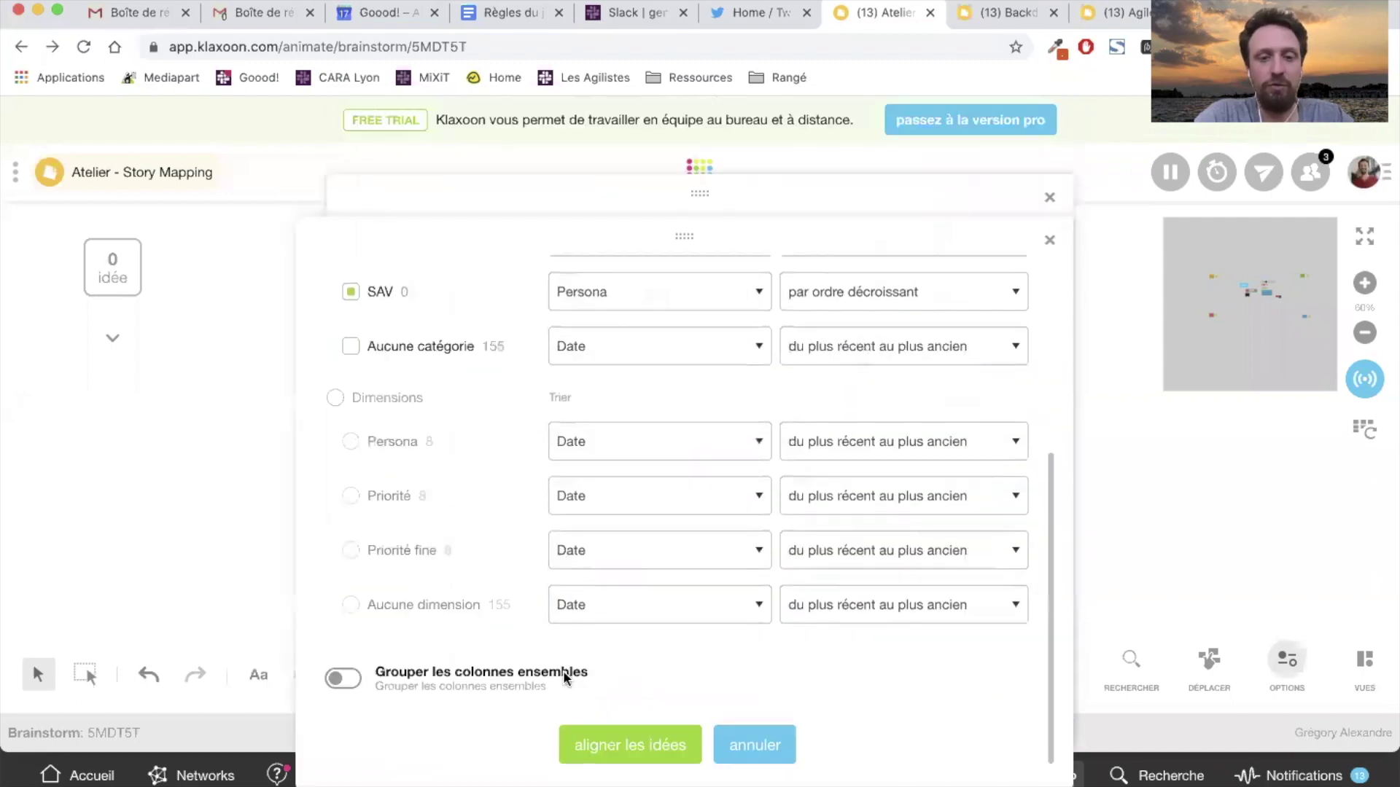
click(612, 754)
click(1050, 198)
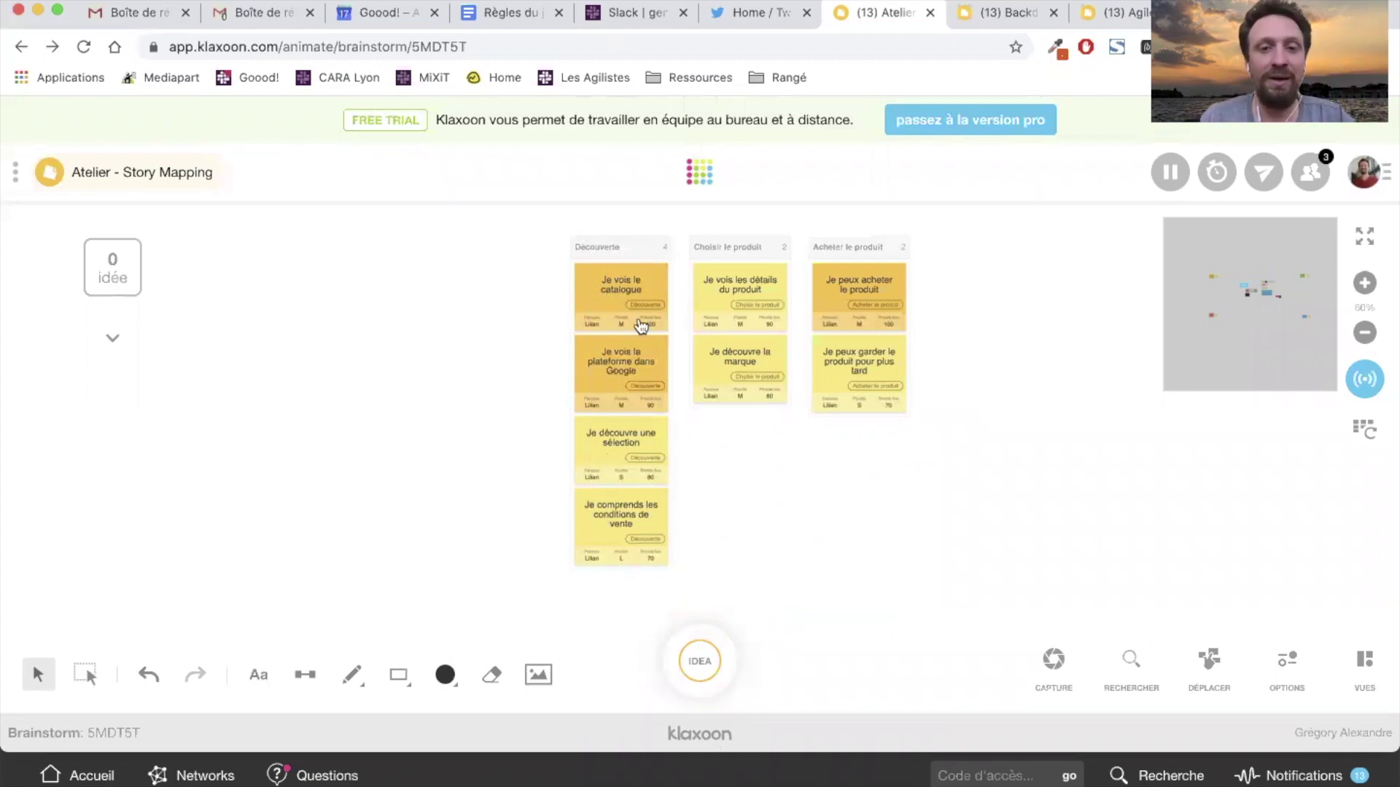
Shift the Découverte, Choisir le produit and Acheter le produit columns slightly down the board, keeping their headers level.
scroll(649, 357, down, 10)
scroll(649, 365, down, 2)
scroll(668, 381, up, 12)
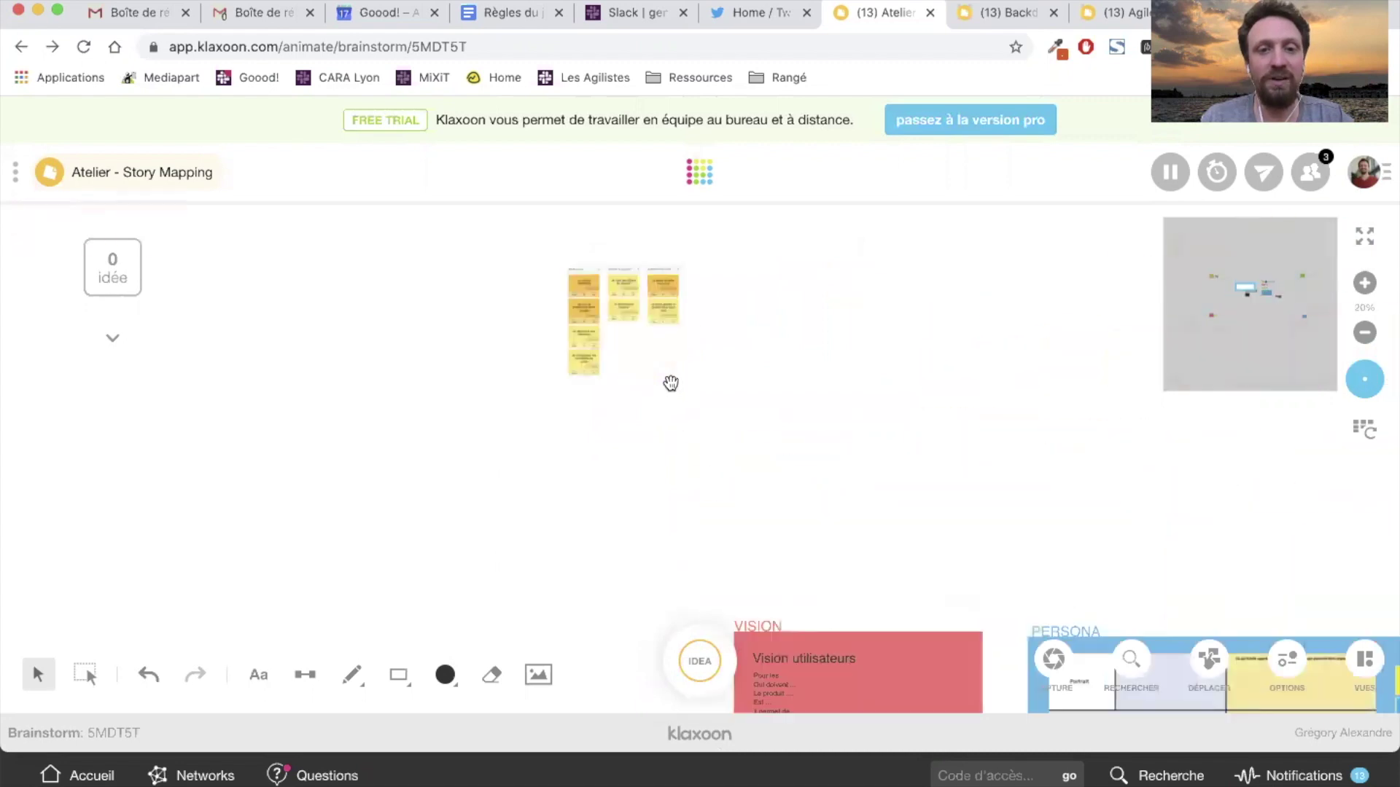
scroll(670, 383, up, 5)
scroll(671, 384, left, 3)
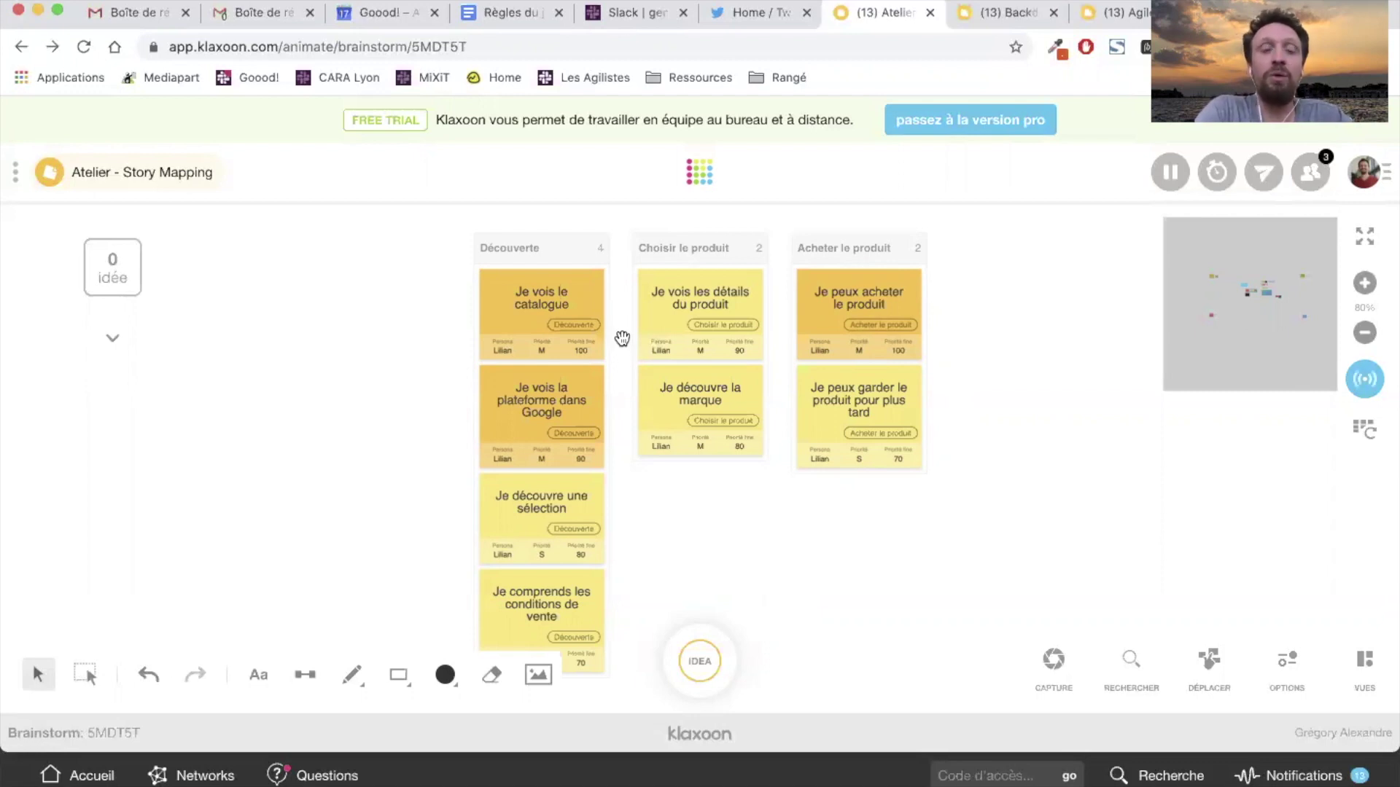
mouse_move(512, 296)
mouse_down()
mouse_move(474, 289)
mouse_move(485, 293)
mouse_up()
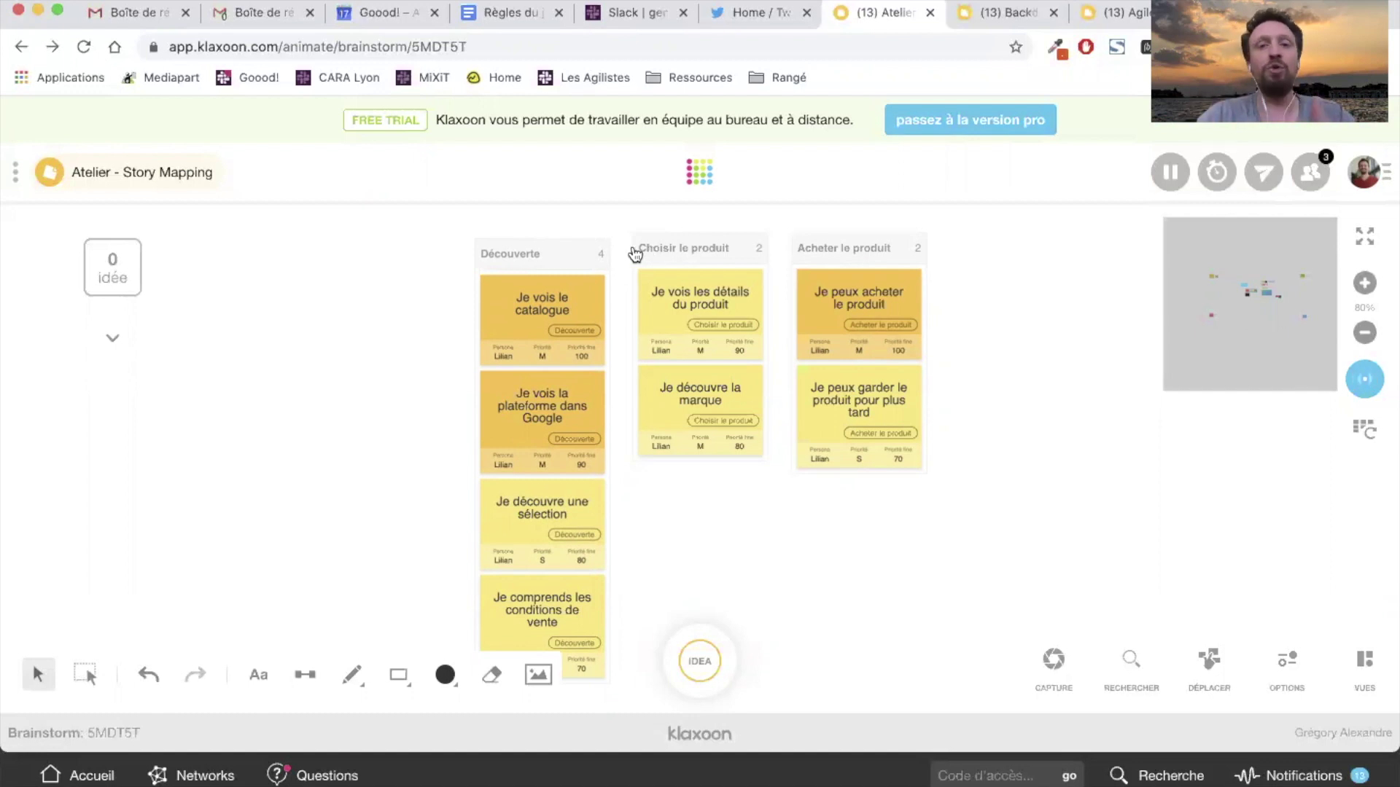
drag(648, 250, 818, 252)
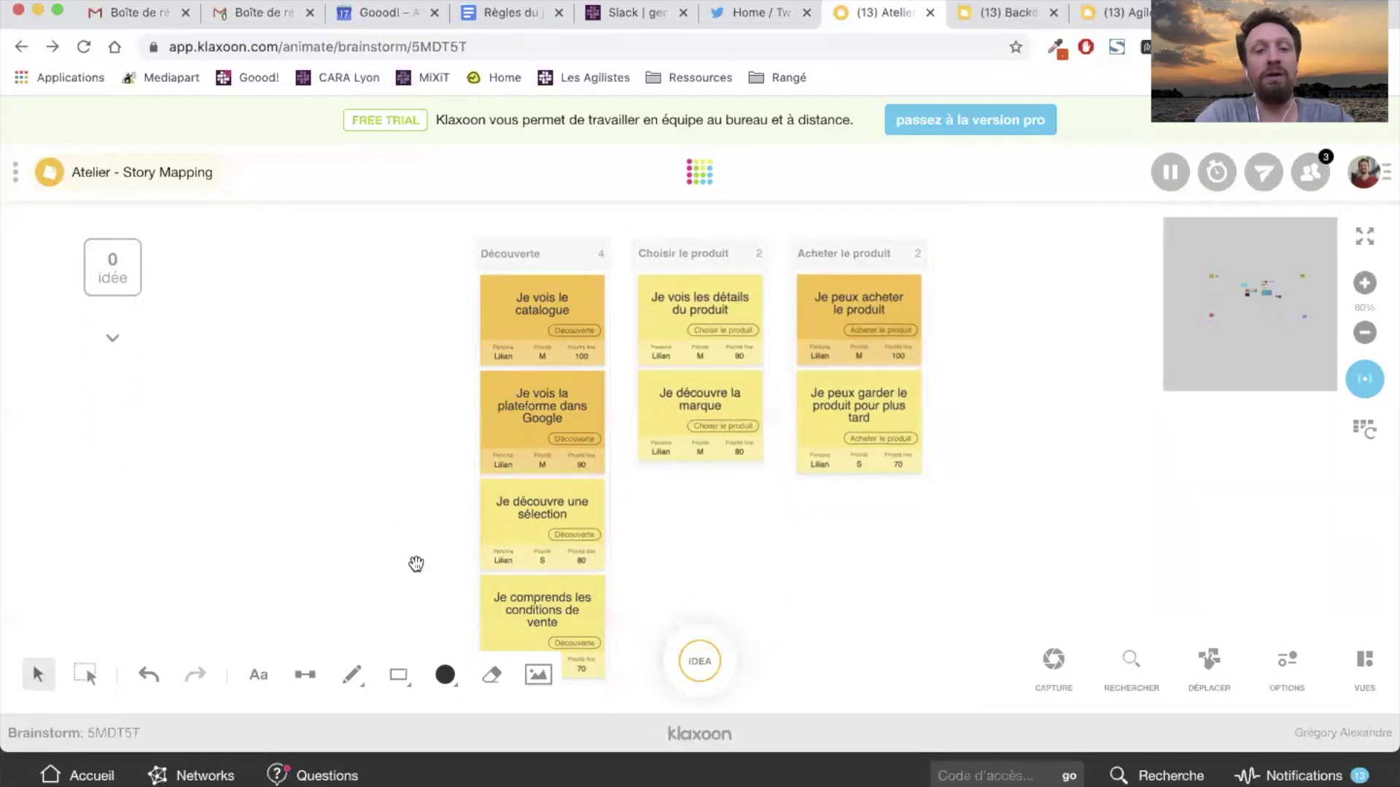
drag(403, 530, 398, 513)
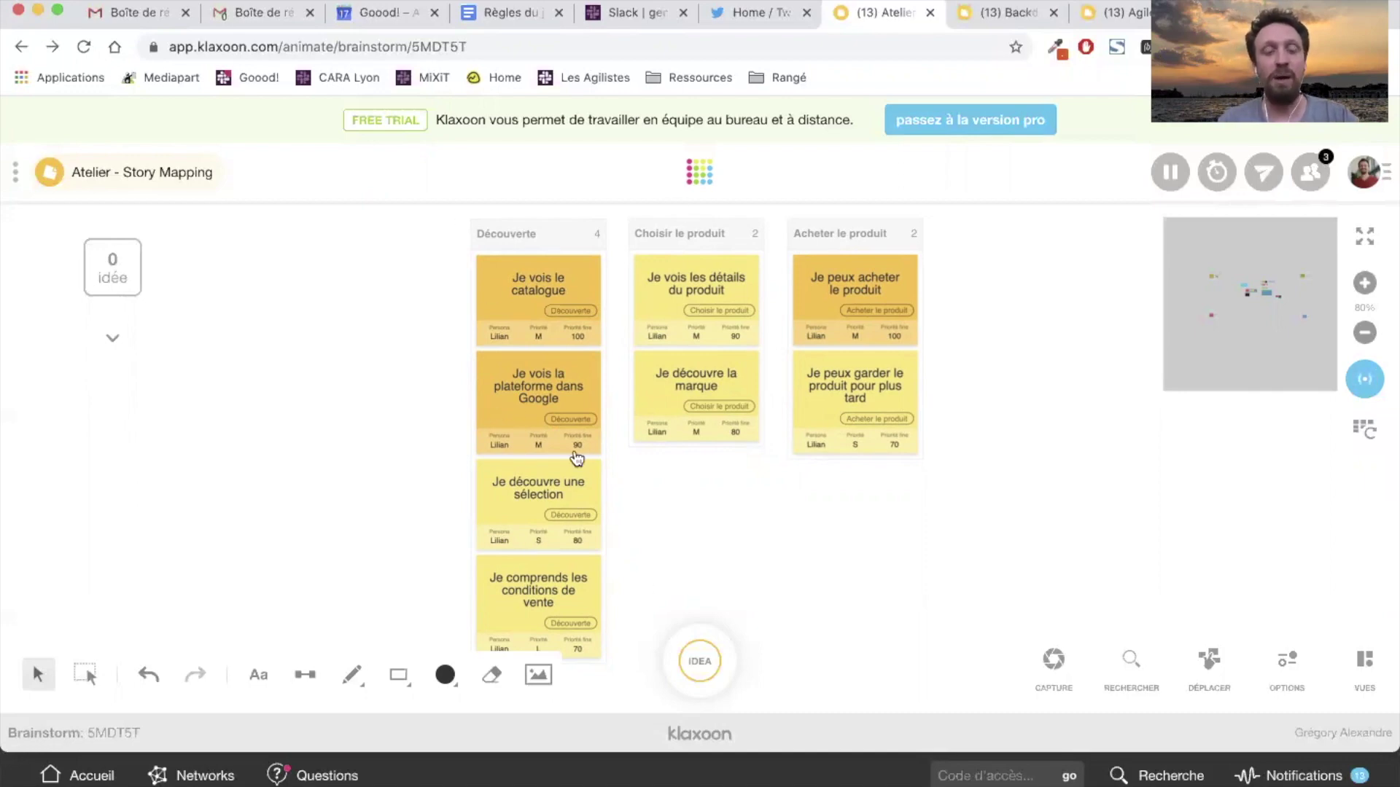
Select the Découverte column, and show a blank idea note with its category and dimension fields before closing it unsent.
click(522, 293)
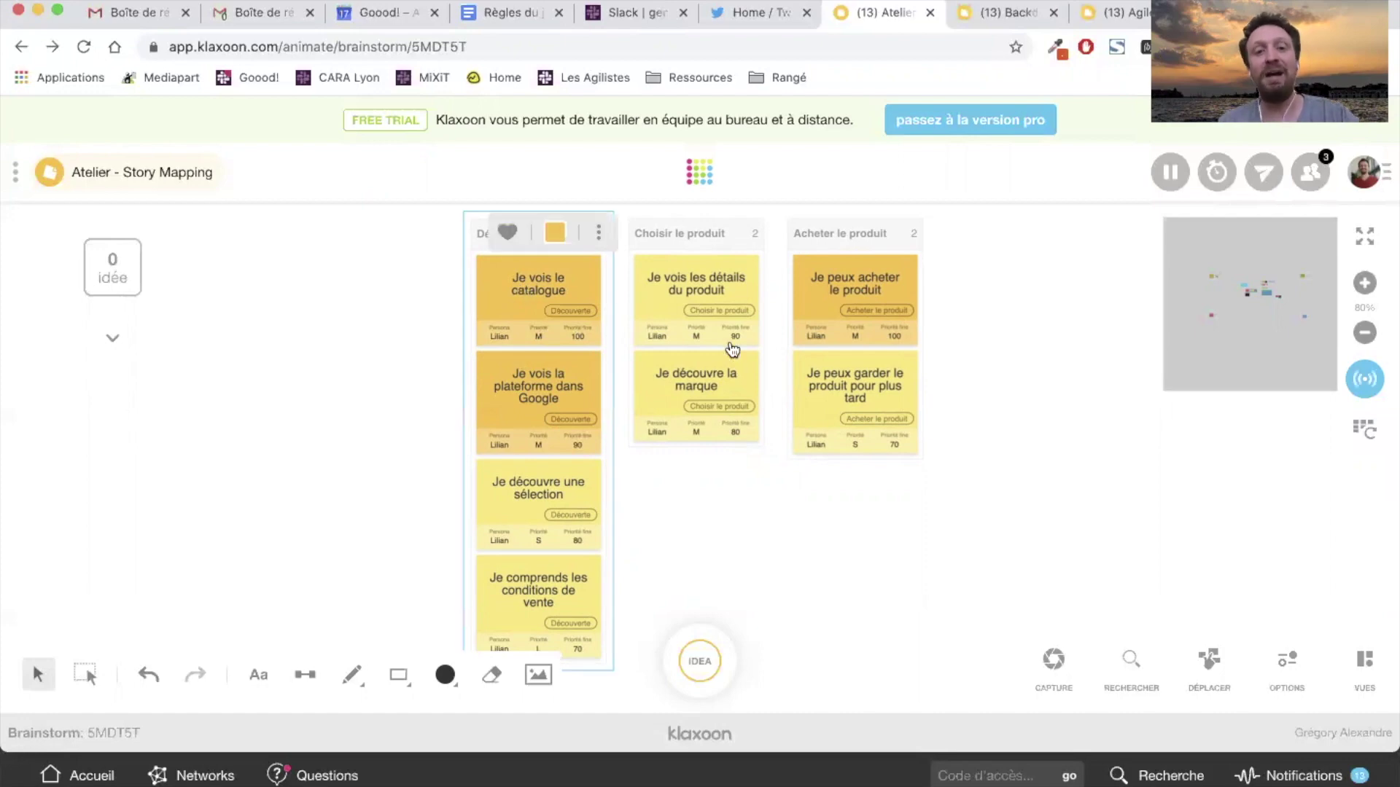
click(518, 283)
click(396, 387)
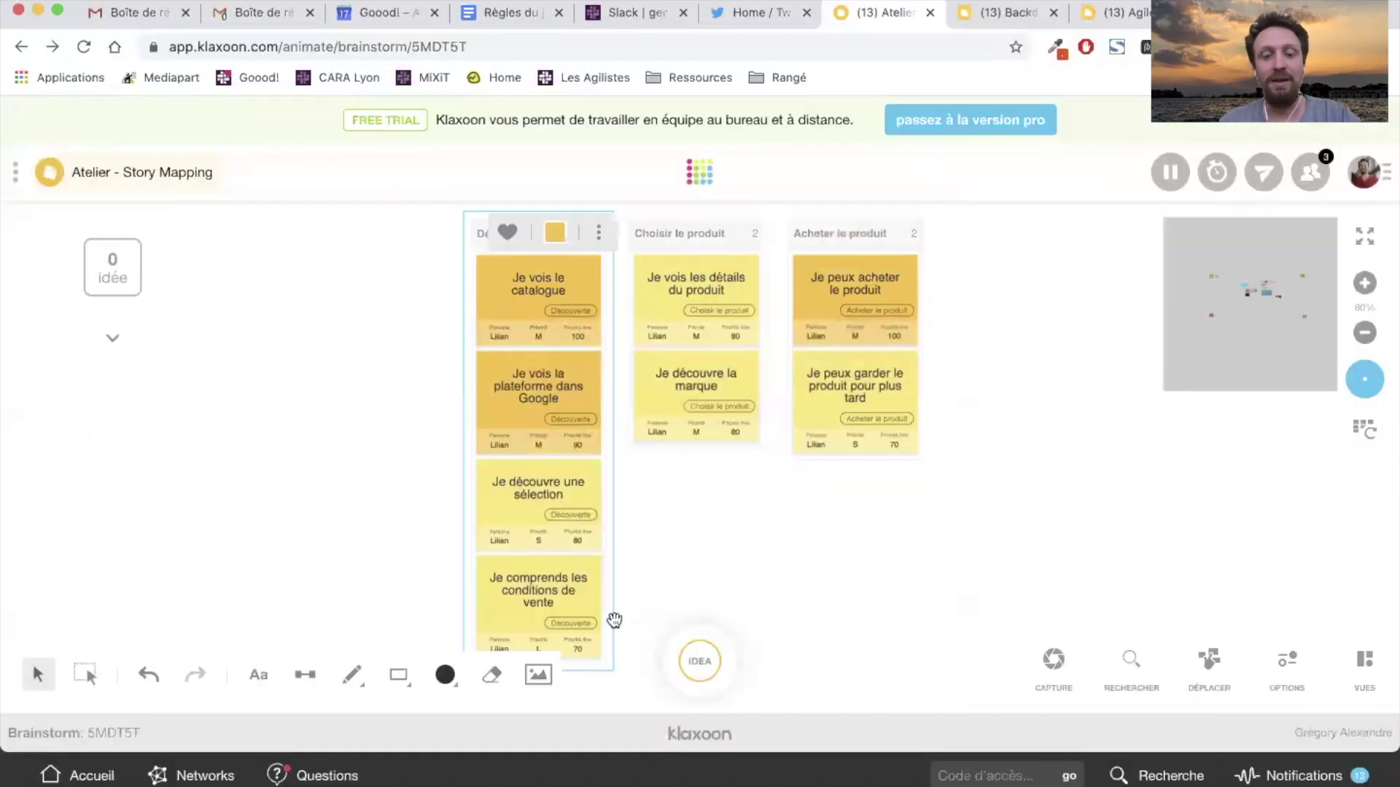
click(699, 661)
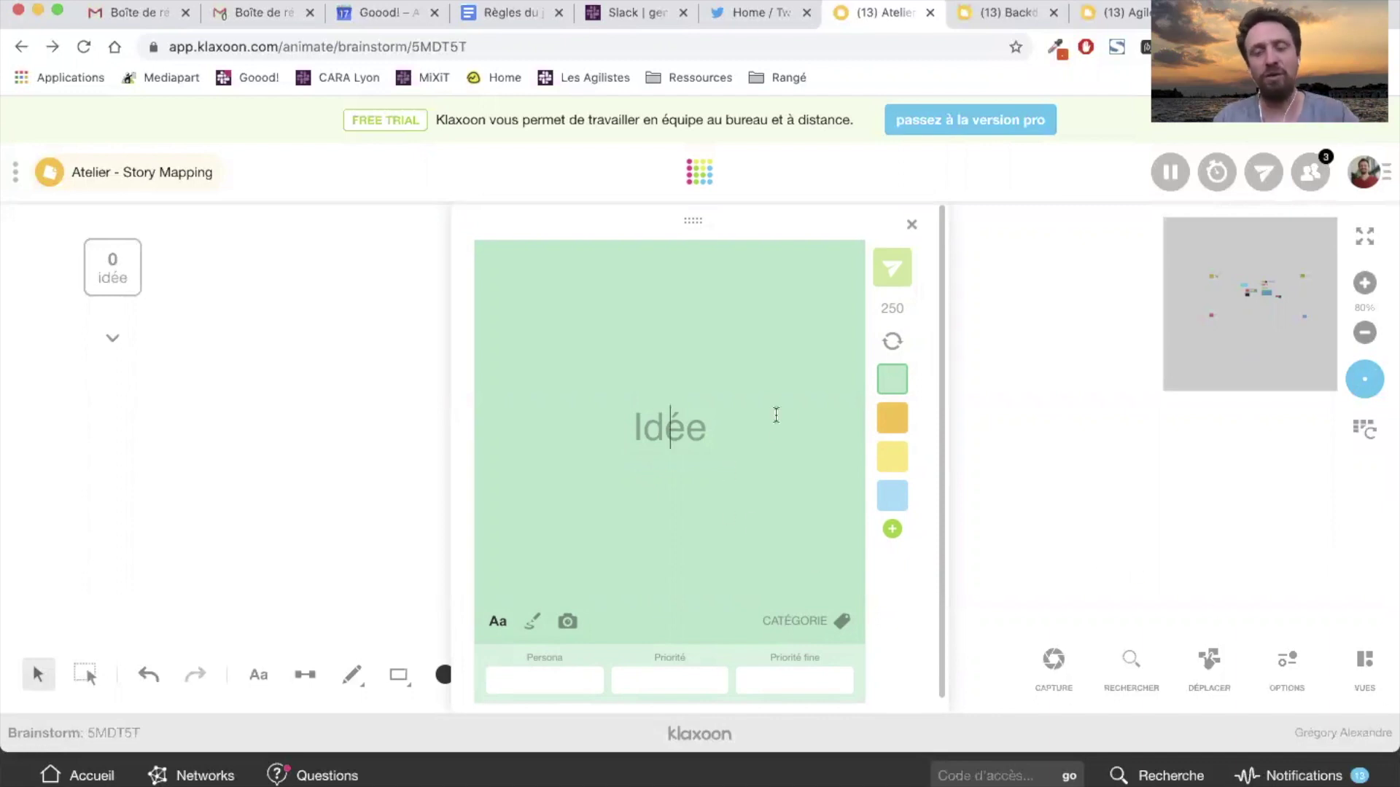
click(911, 224)
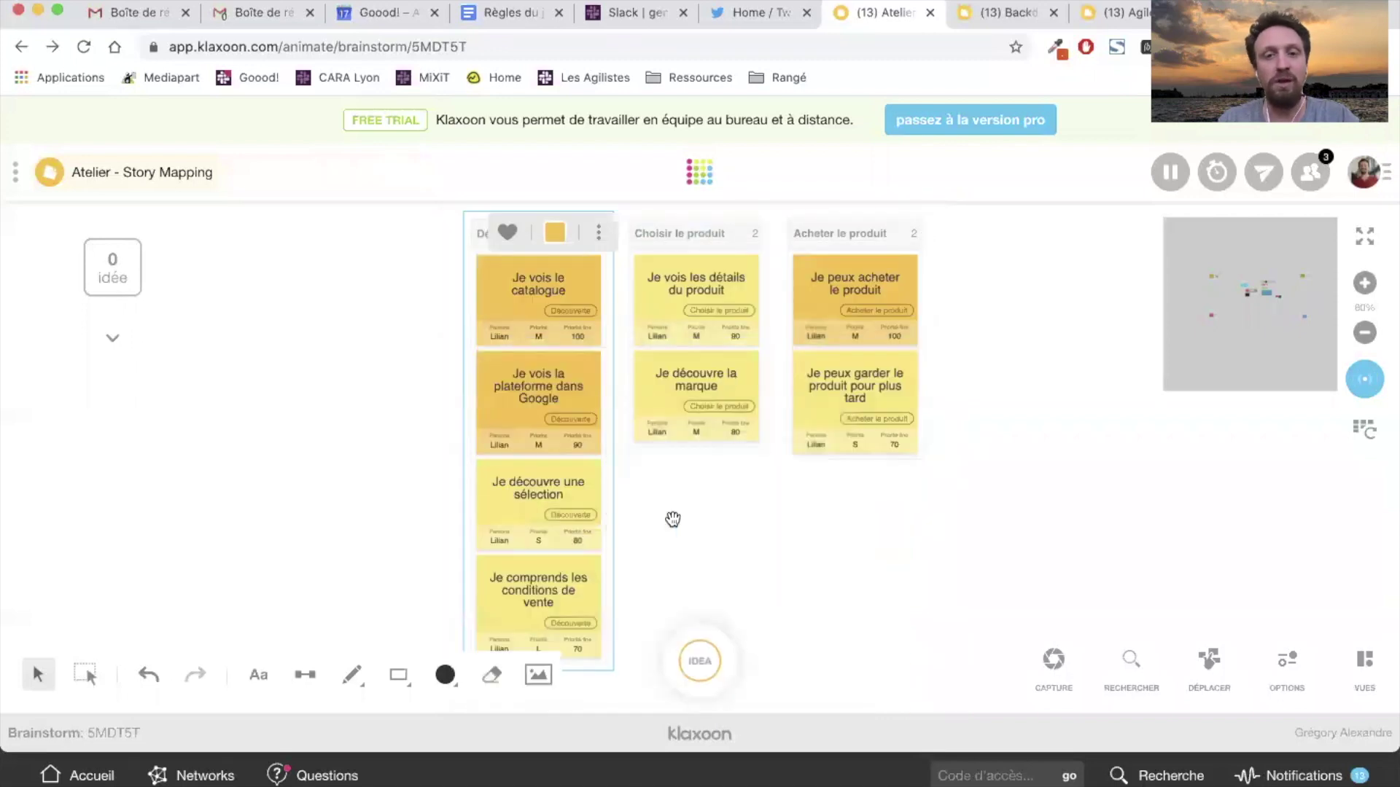